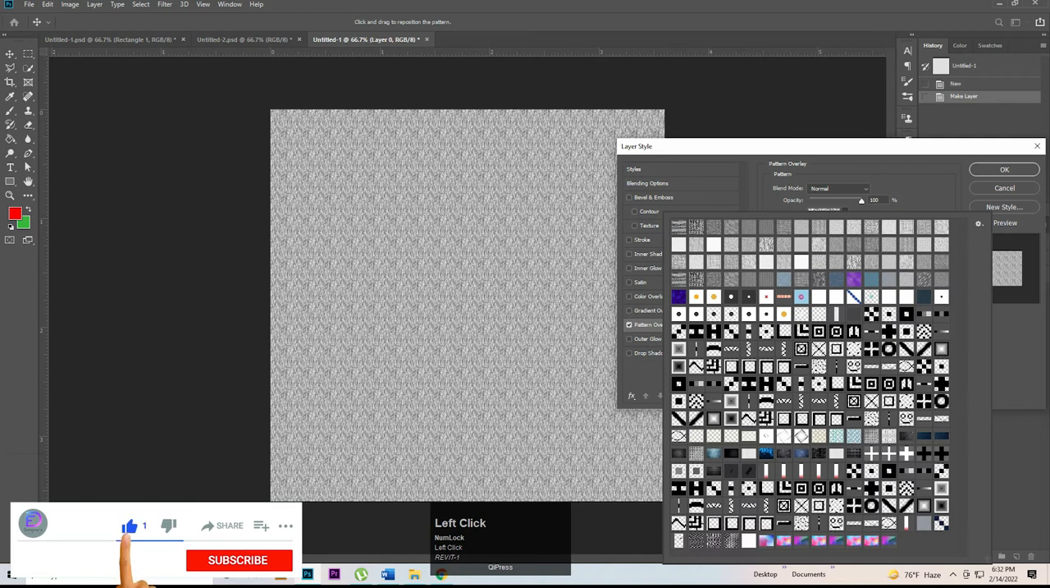
Step: Apply a blue cracked-plaster Pattern Overlay to Layer 0 at 30% scale
left_click(714, 453)
left_click(921, 179)
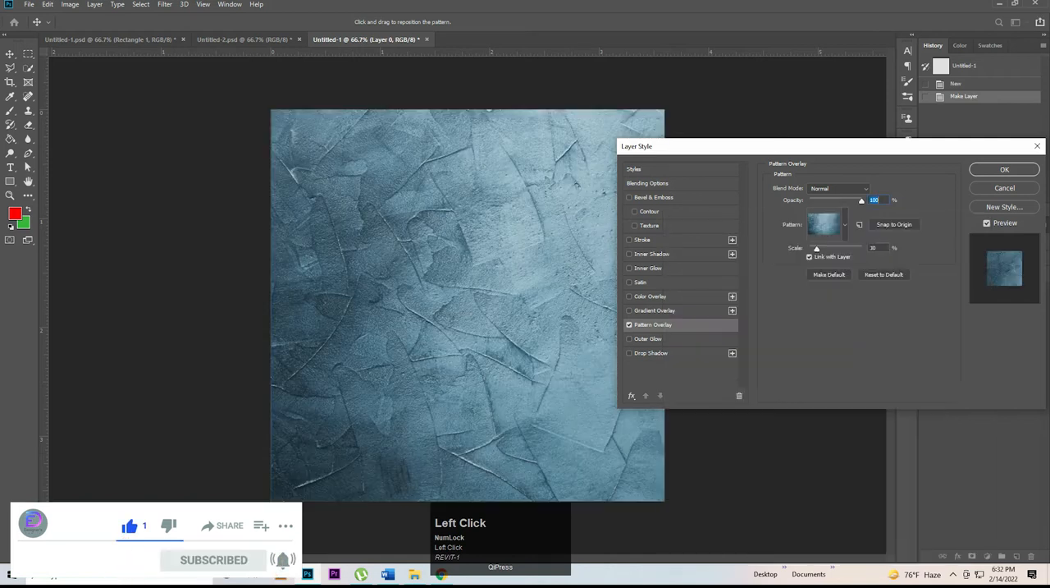
left_click(817, 249)
type("30")
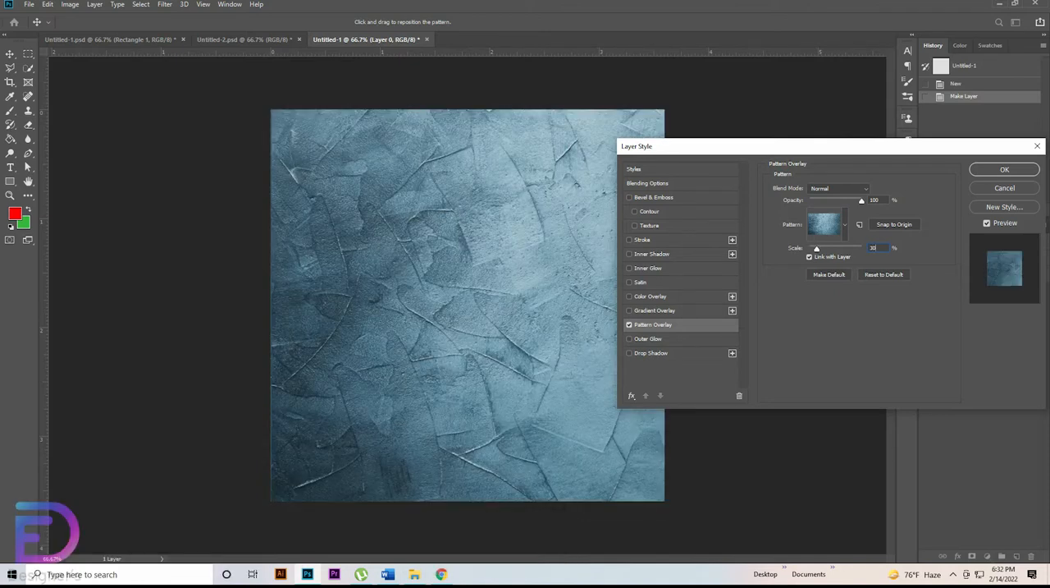
left_click(816, 249)
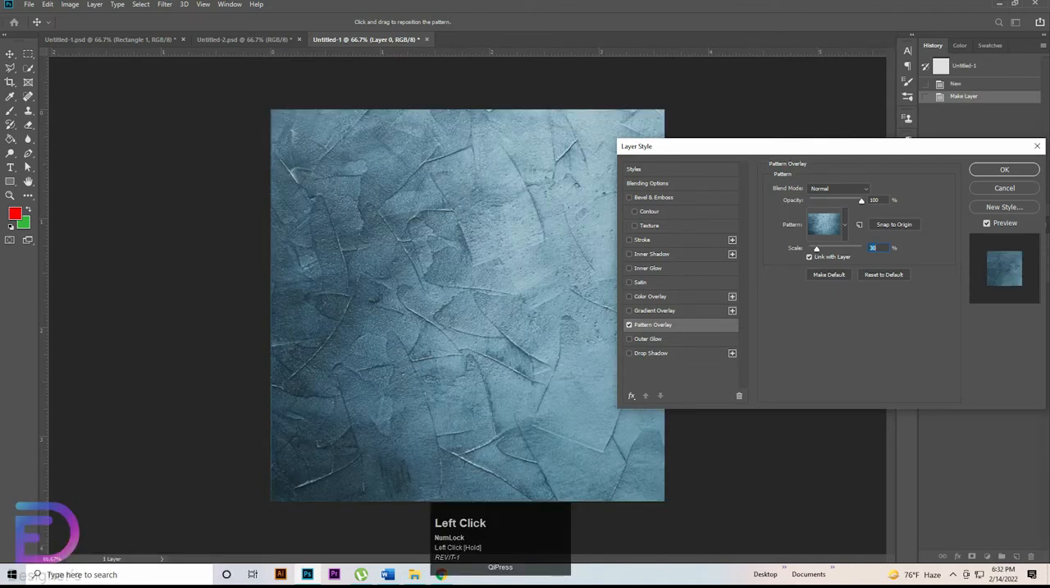
left_click(1004, 169)
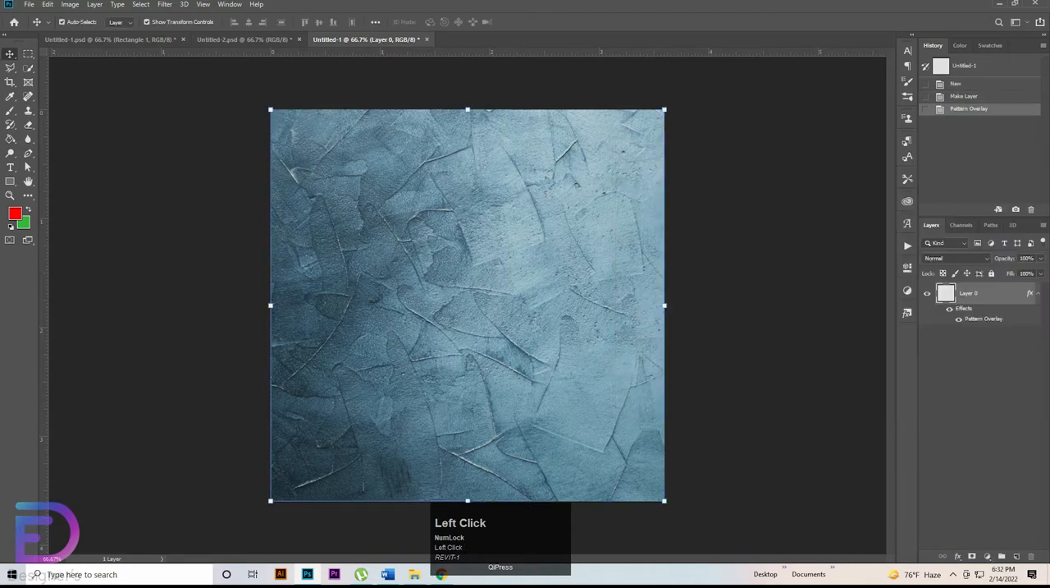
Step: Draw a red rectangle about 1127 × 1091 px that covers the whole canvas
left_click(10, 167)
left_click(10, 182)
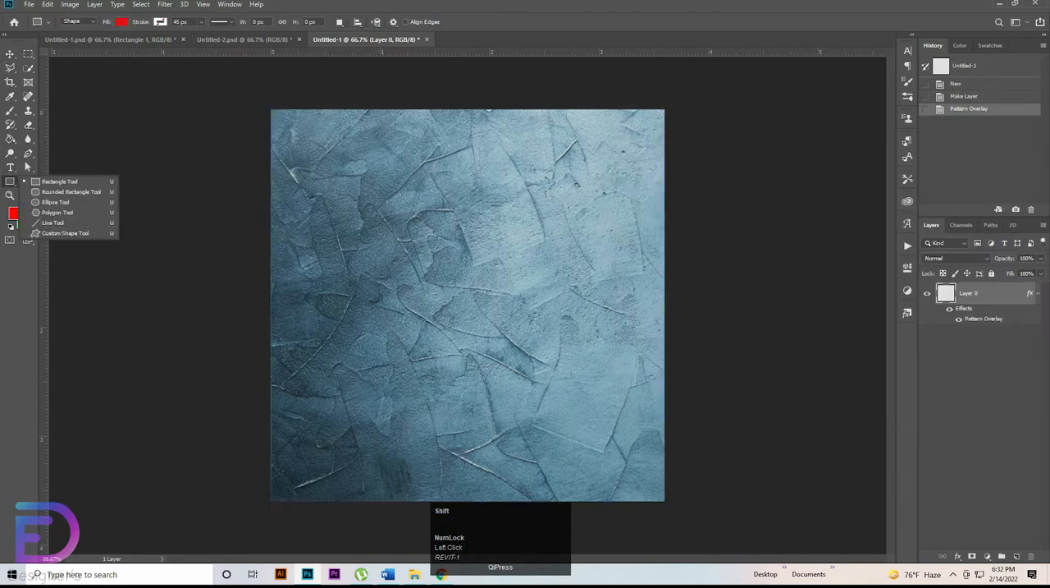
left_click_drag(265, 108, 676, 502)
Step: Add a Gradient Overlay to the rectangle layer using the light grey to dark teal preset
double_click(1013, 293)
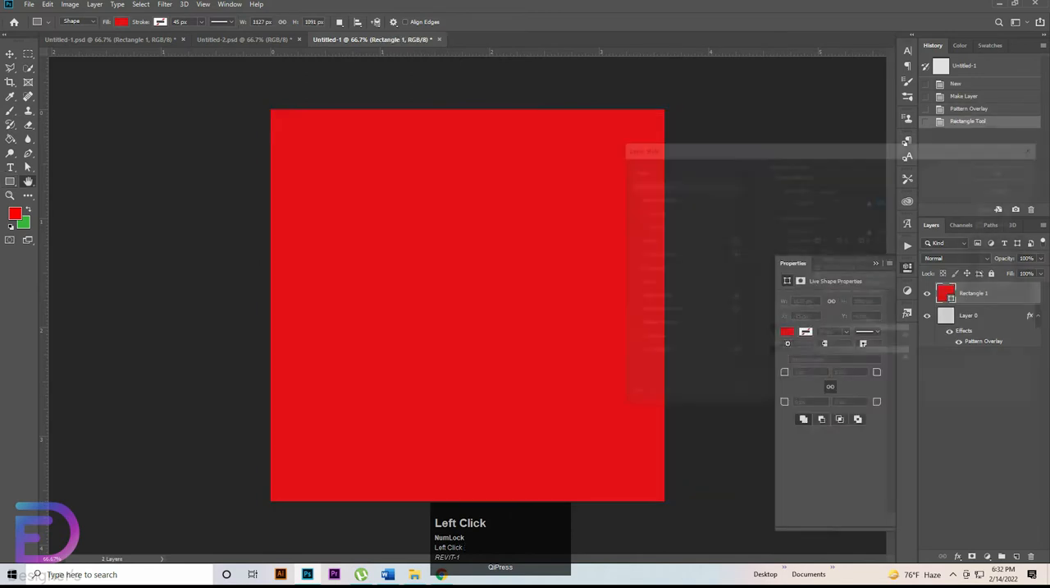
left_click(655, 310)
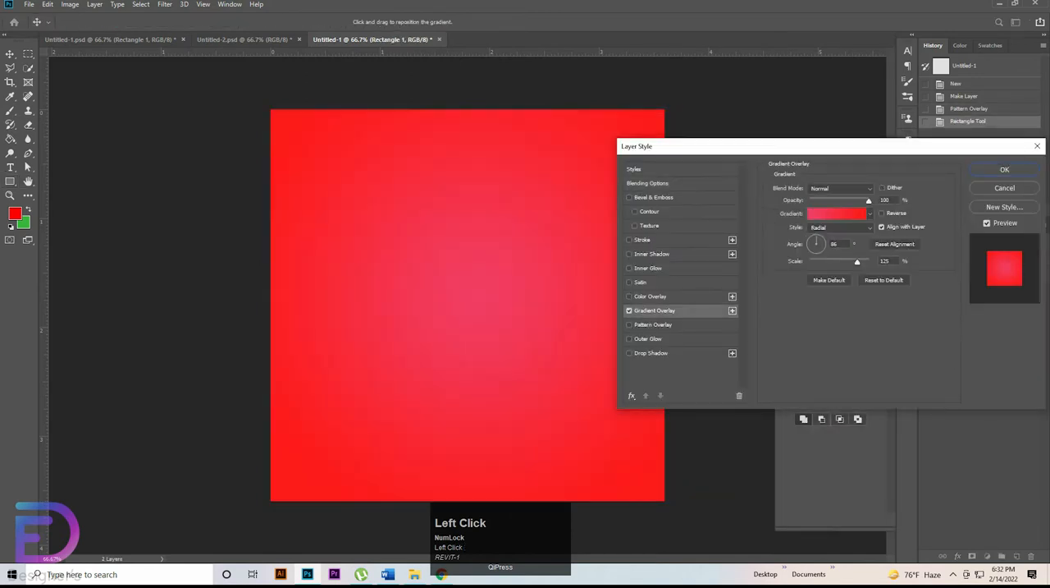
left_click(836, 215)
left_click(718, 232)
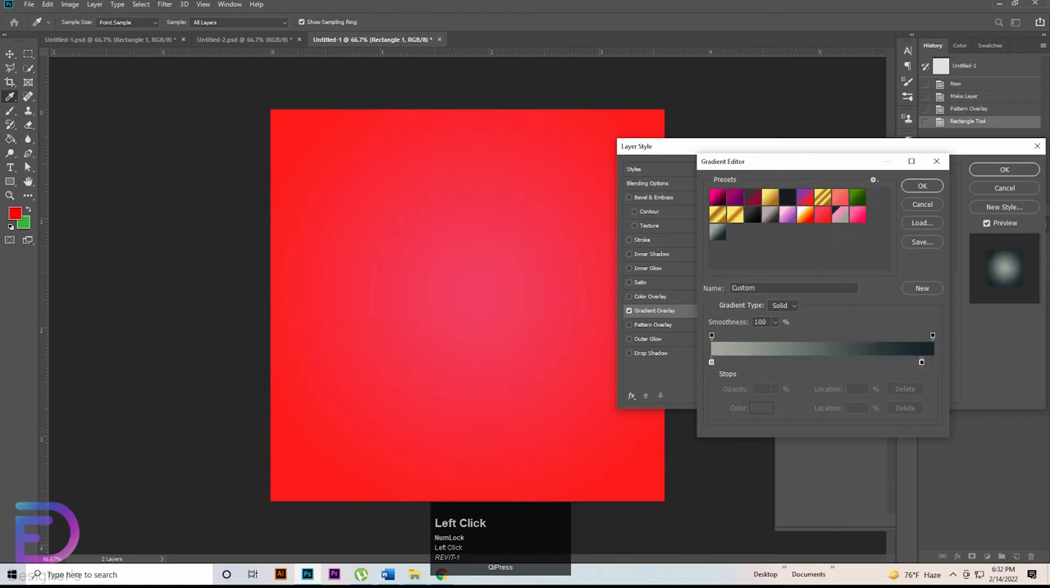
Step: Check the color codes of both gradient stops, keeping 17252d for the dark one, and apply the Gradient Overlay
left_click(712, 362)
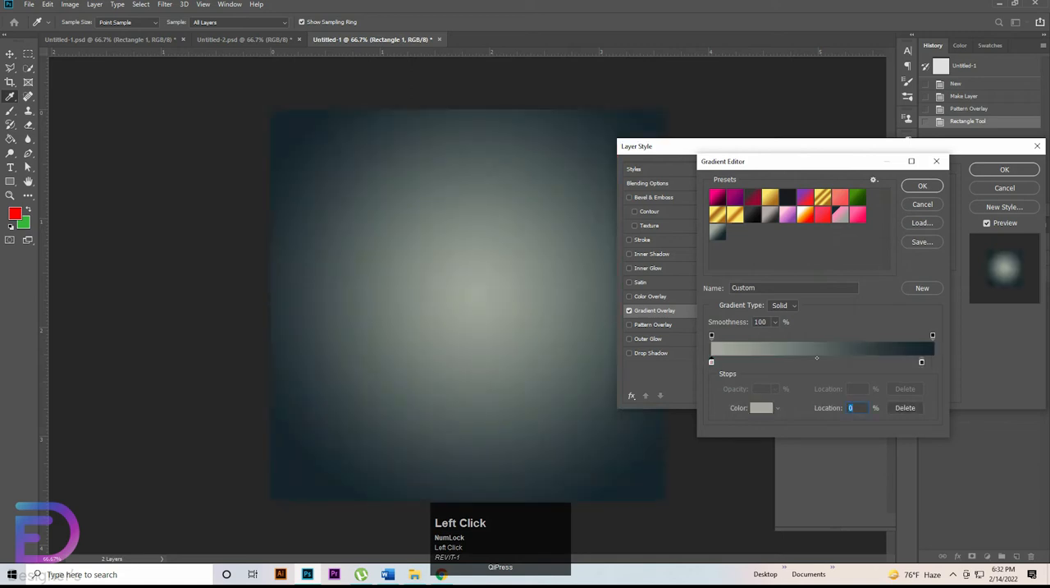
left_click(762, 407)
double_click(947, 350)
key("Return")
left_click(922, 362)
left_click(762, 408)
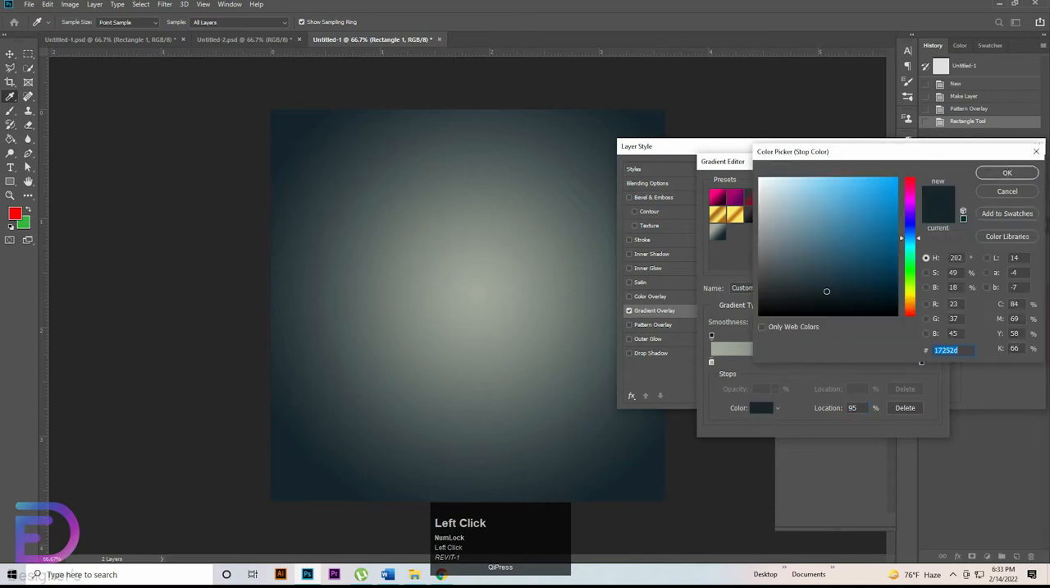
double_click(947, 351)
left_click(1006, 173)
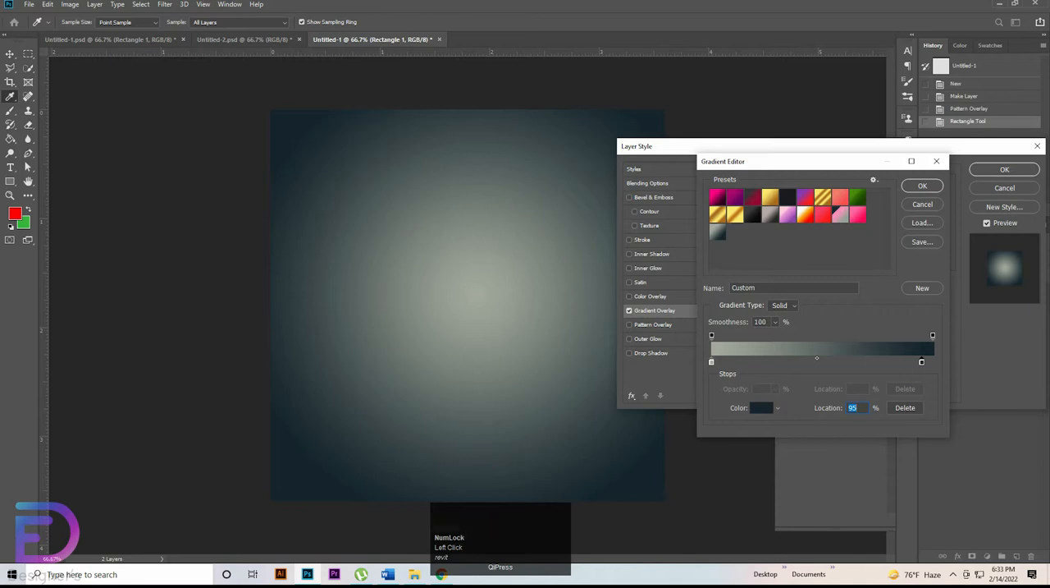
left_click(922, 186)
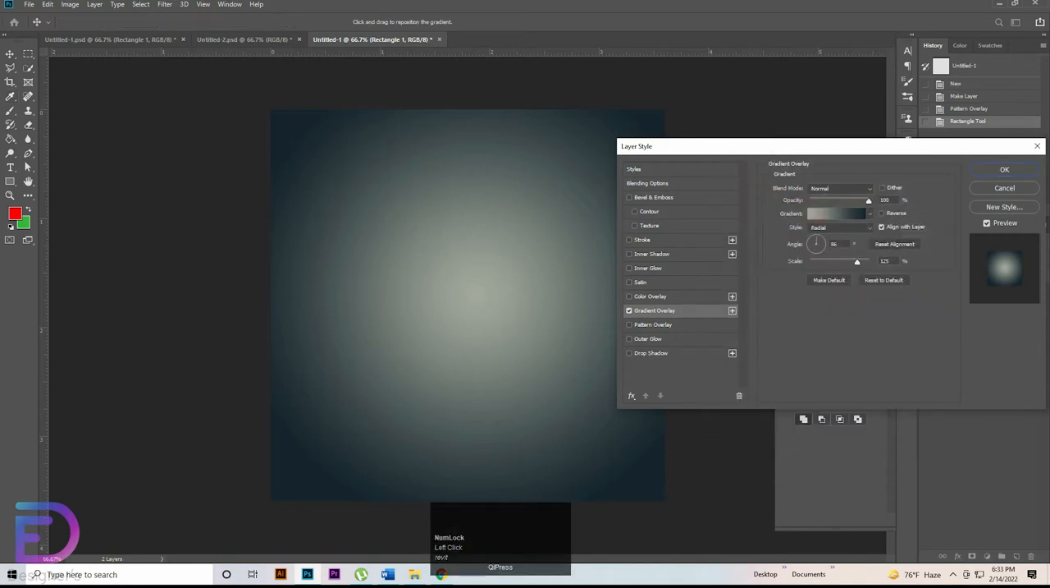
left_click(1005, 169)
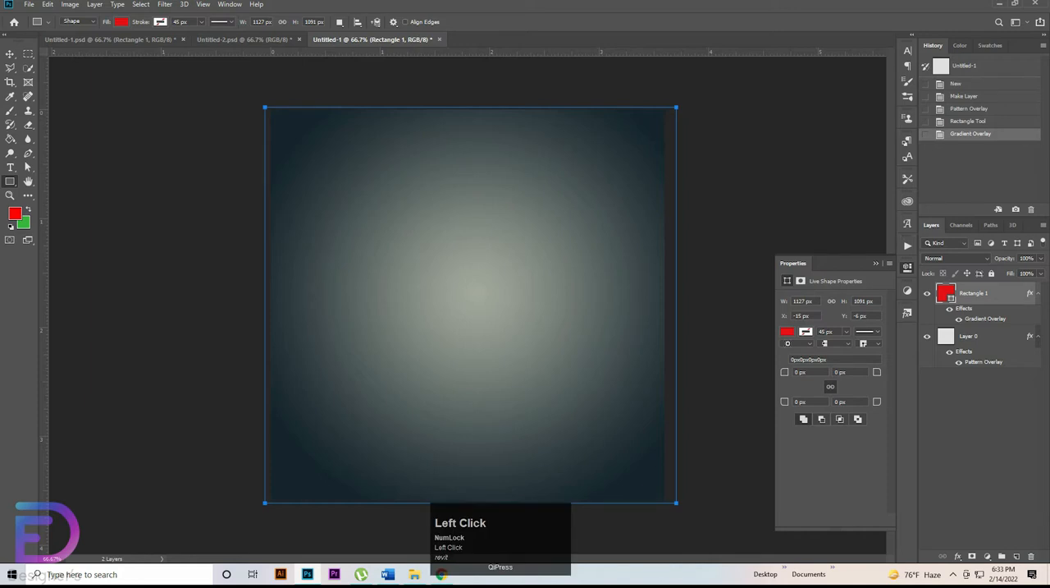
Step: Set the rectangle layer's opacity to 70% and deselect the layer
left_click(1040, 259)
left_click(1026, 259)
type("75")
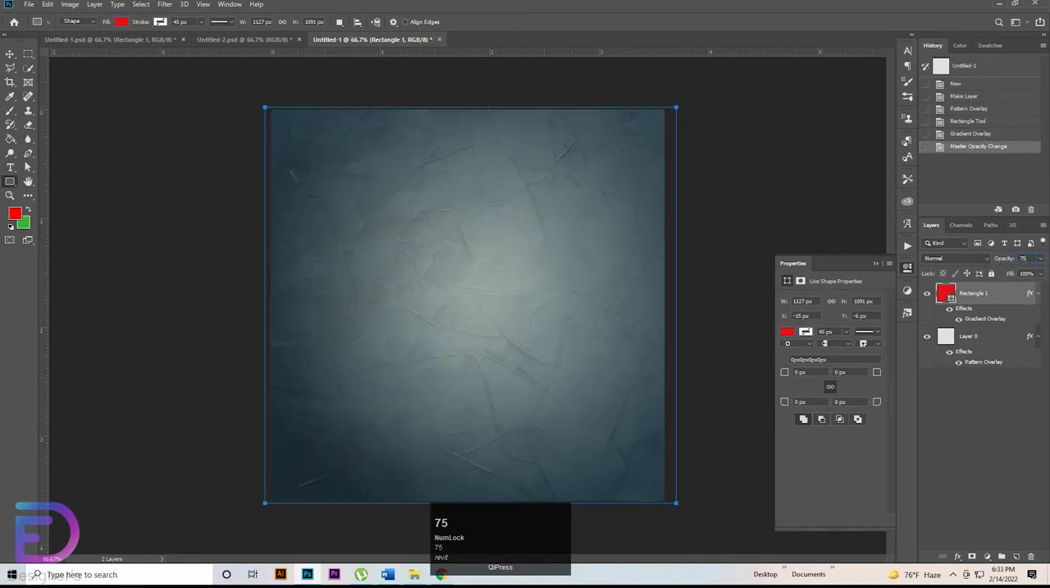
left_click(1026, 258)
key("Down")
left_click(9, 54)
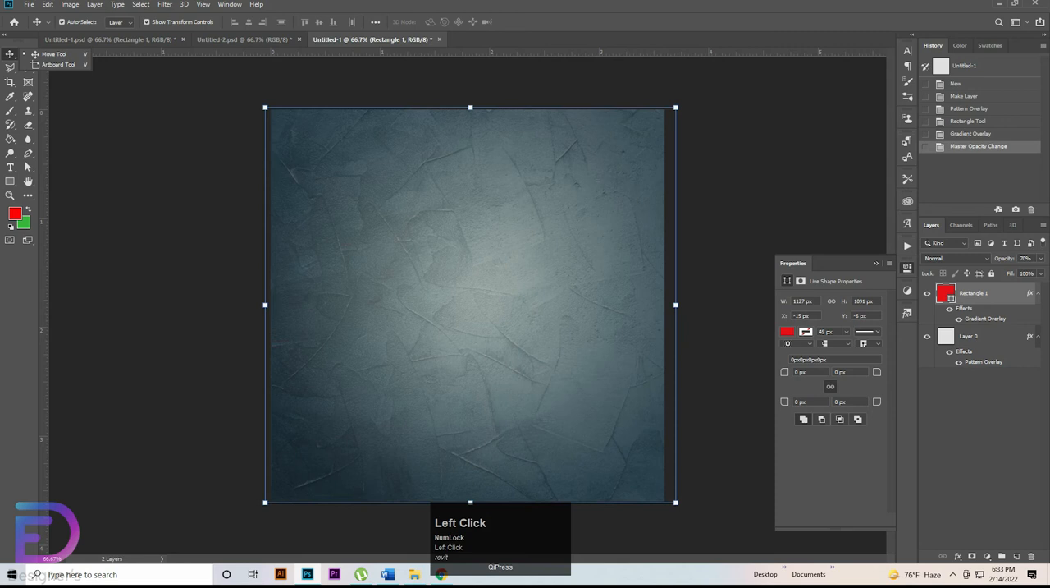
left_click(129, 165)
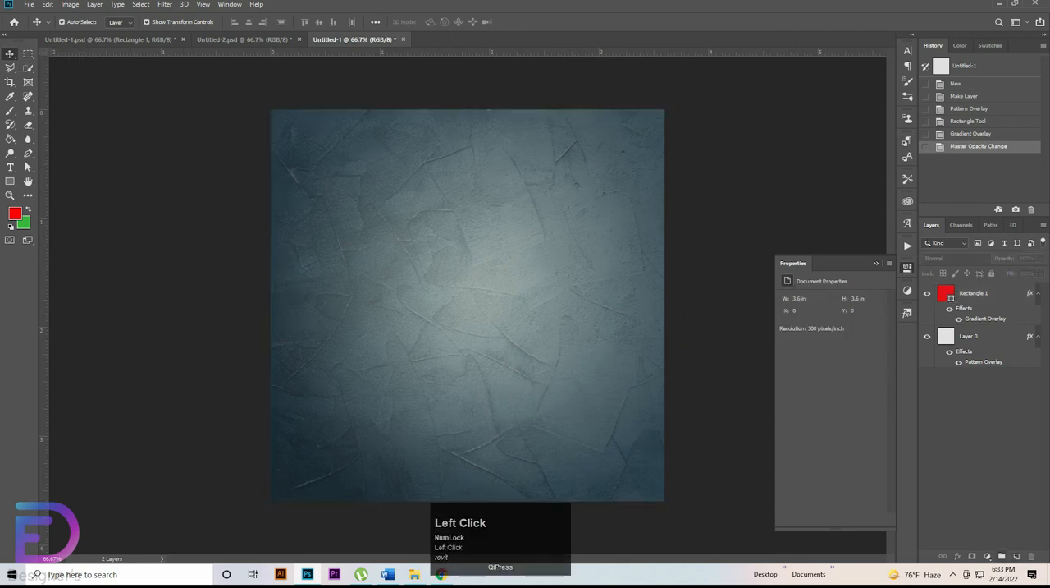
Step: Add a Color Balance adjustment layer with midtones Cyan–Red at +6 and Magenta–Green at +5
left_click(1002, 555)
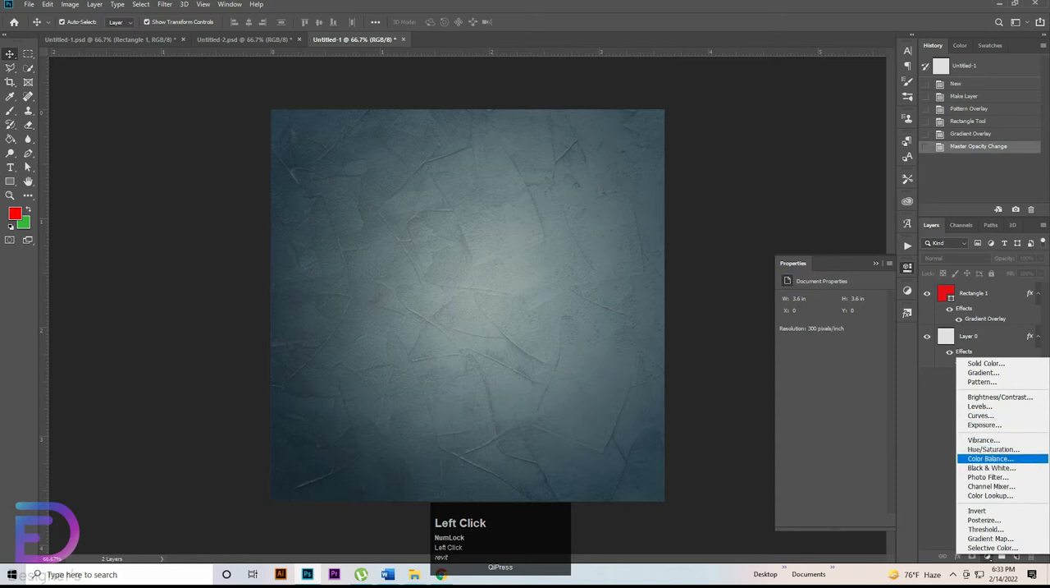
left_click(990, 458)
left_click_drag(816, 322, 821, 339)
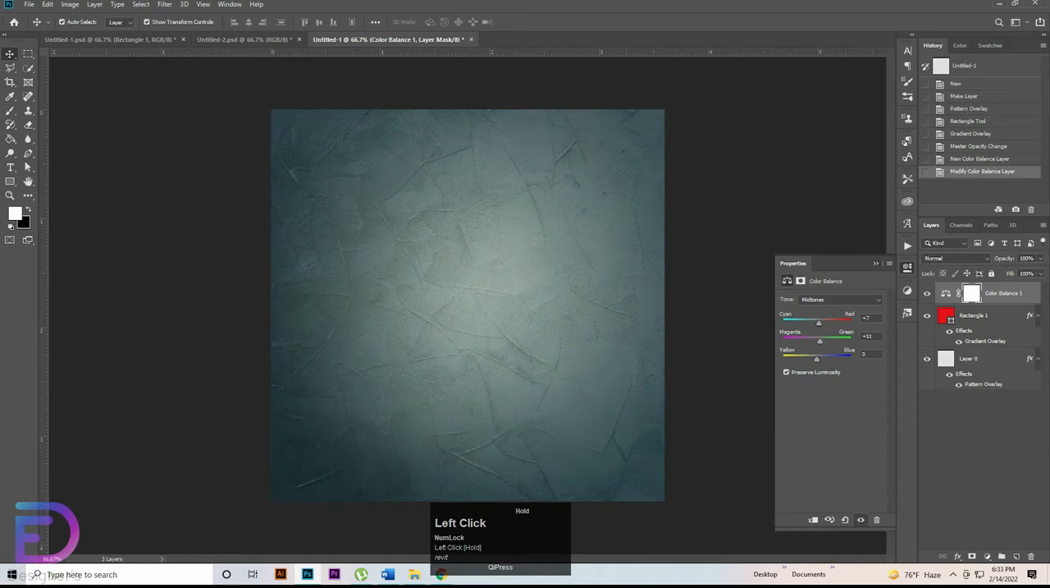
key("Down")
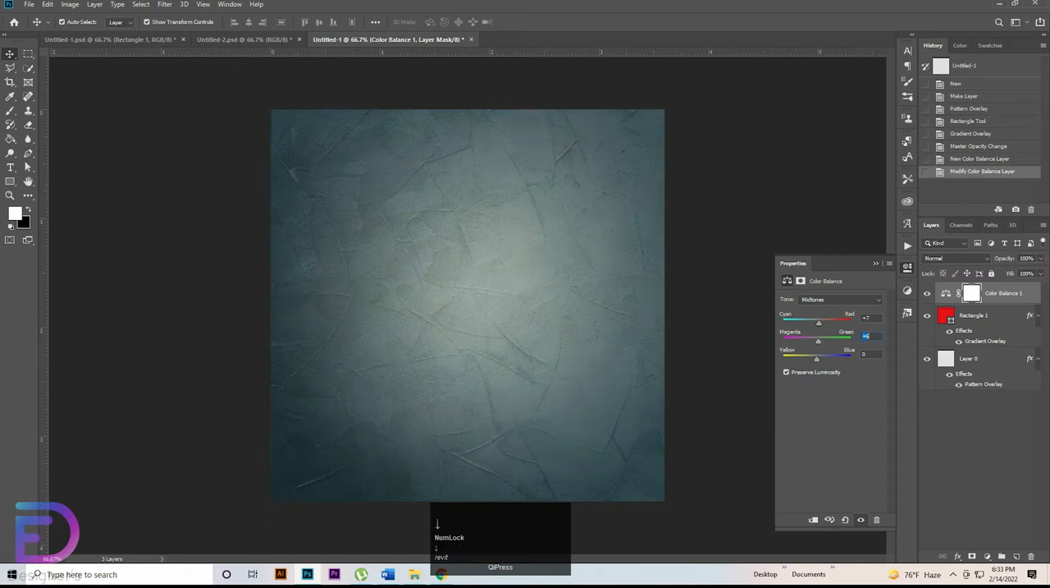
left_click_drag(874, 318, 860, 318)
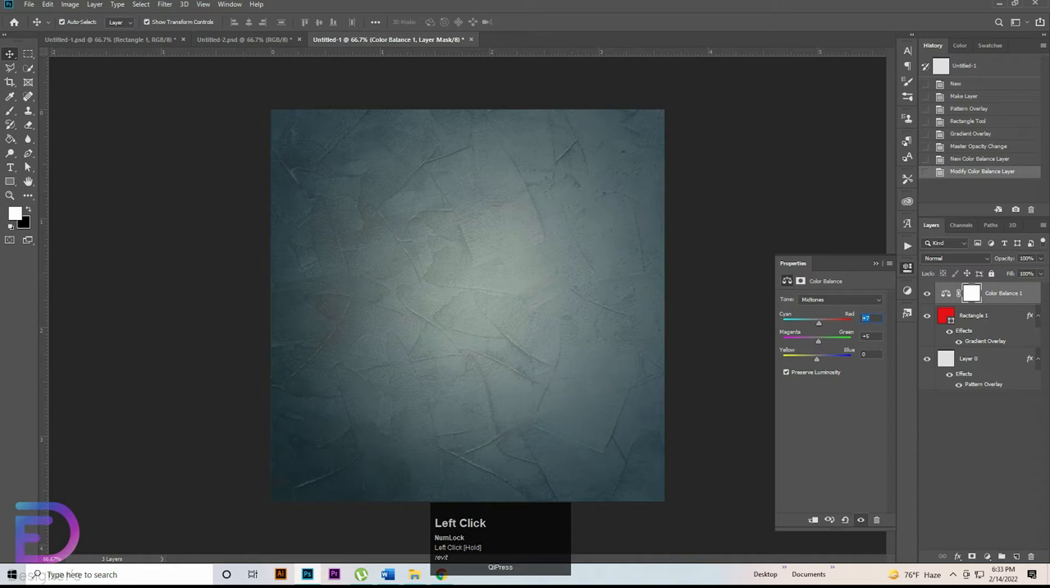
key("Down")
Step: Set the Color Balance midtones' Yellow–Blue value to +25
left_click_drag(874, 354, 860, 354)
key("BackSpace")
type("20")
left_click_drag(873, 353, 861, 354)
left_click(870, 354)
key("Up")
key("Up")
key("Up")
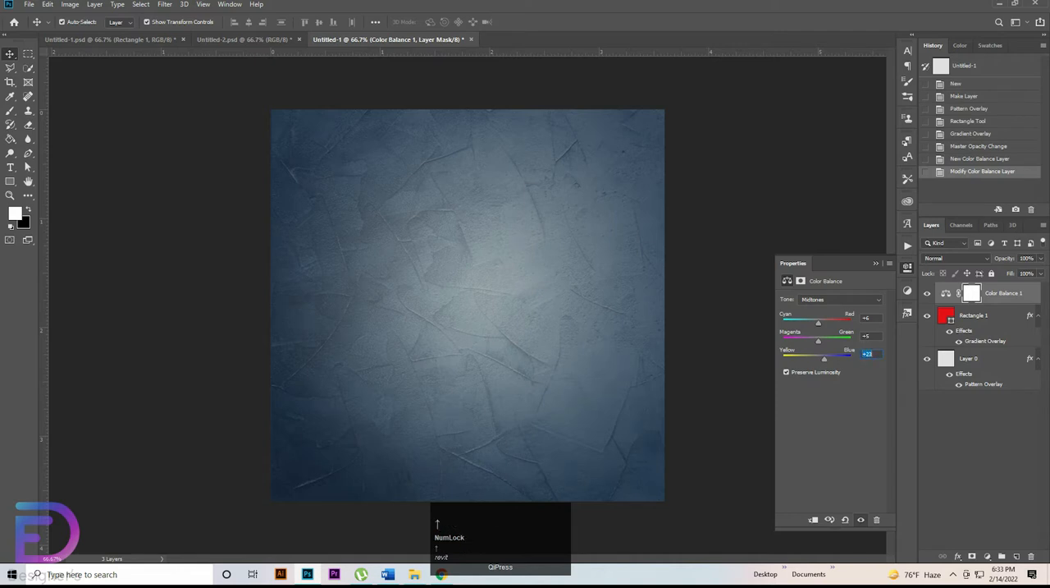
left_click(870, 353)
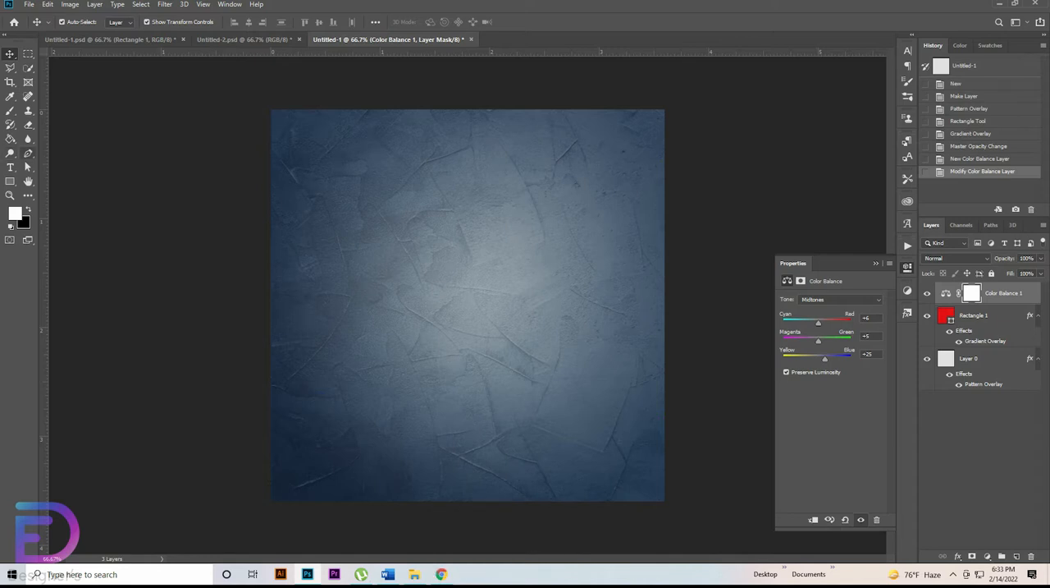
Step: Draw a closed Pen shape about 1086 × 384 px along the canvas's lower edge, its upper side curving down to the right edge
left_click(28, 153)
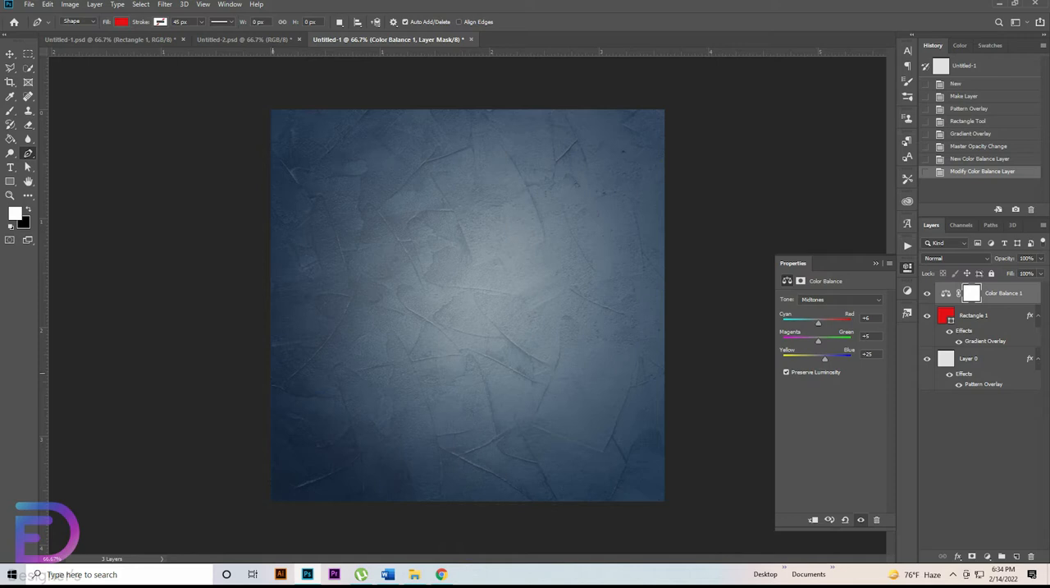
left_click(272, 373)
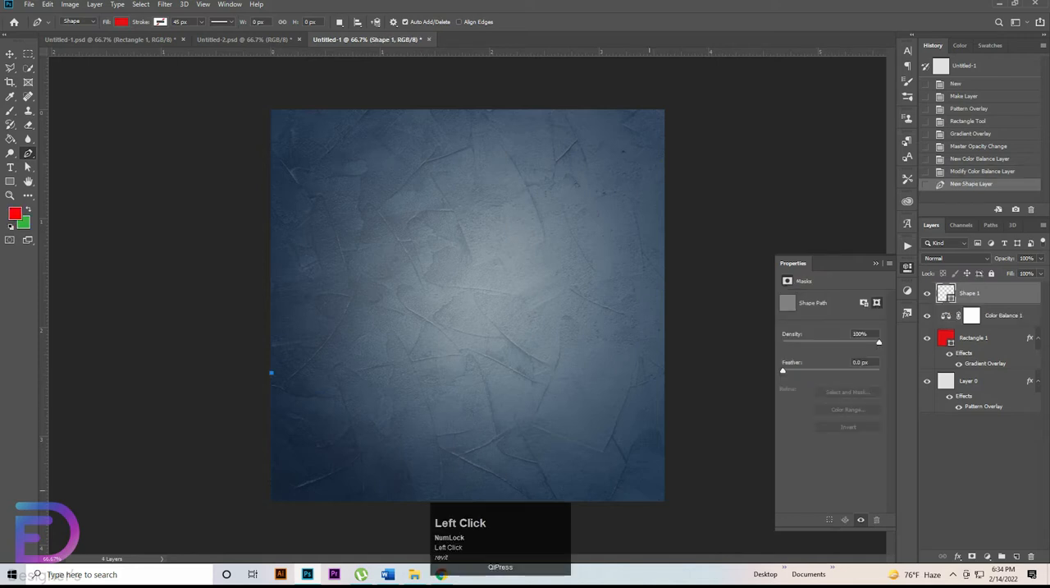
left_click_drag(666, 494, 983, 491)
key("alt")
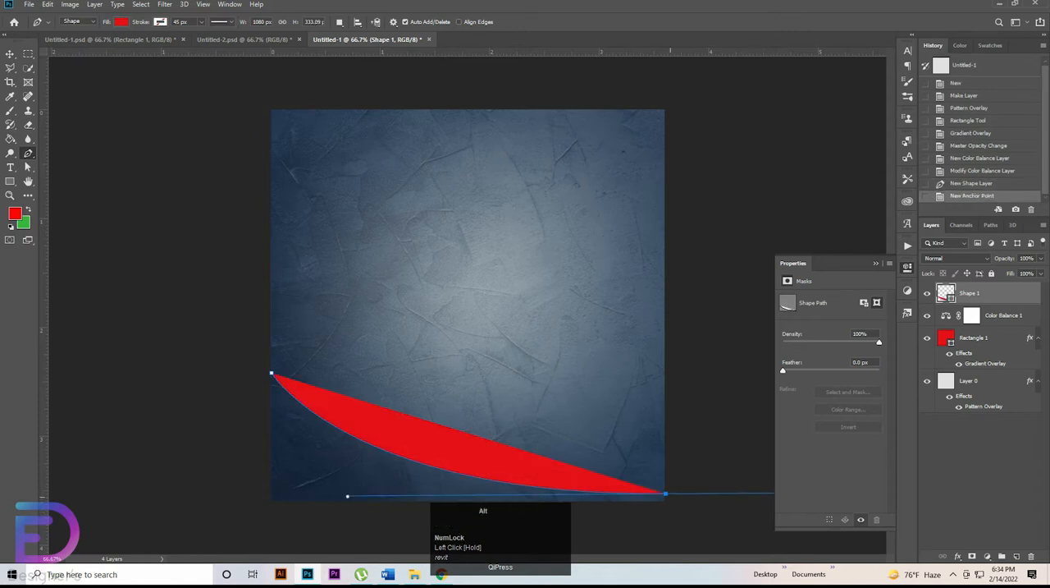
left_click(665, 493, "alt")
left_click(666, 498, "shift")
key("ctrl+z")
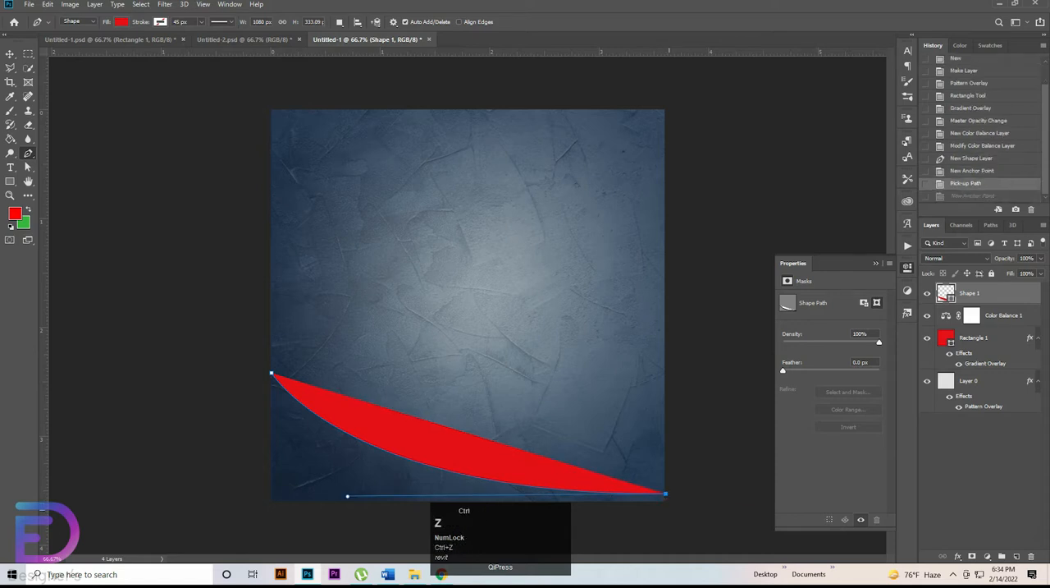
left_click(666, 508, "shift")
left_click(269, 508, "shift")
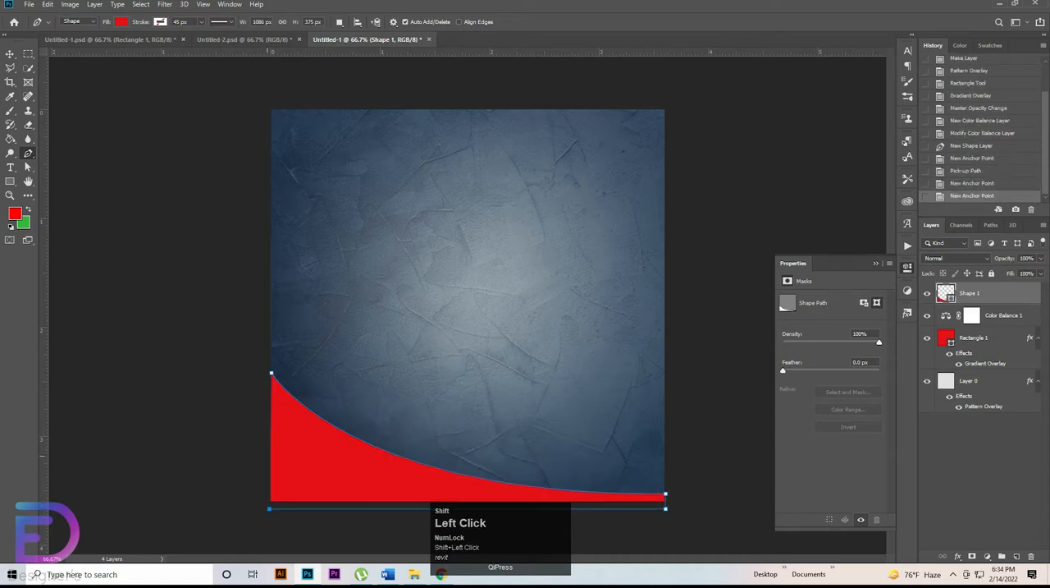
left_click(269, 372, "shift")
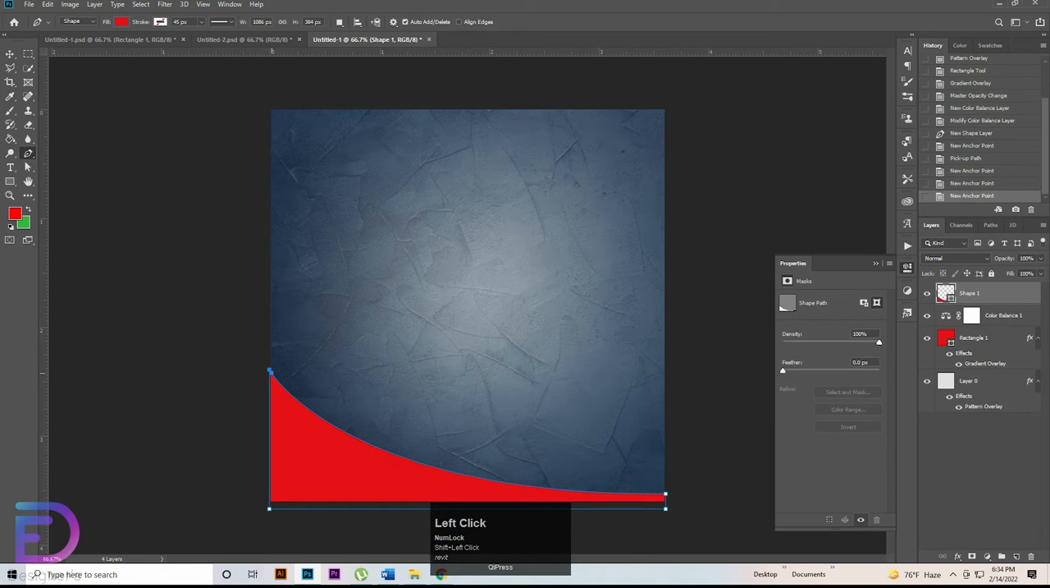
left_click(270, 374)
Step: Set the curved shape's fill color to green 37b43c and finish editing its path
left_click(121, 22)
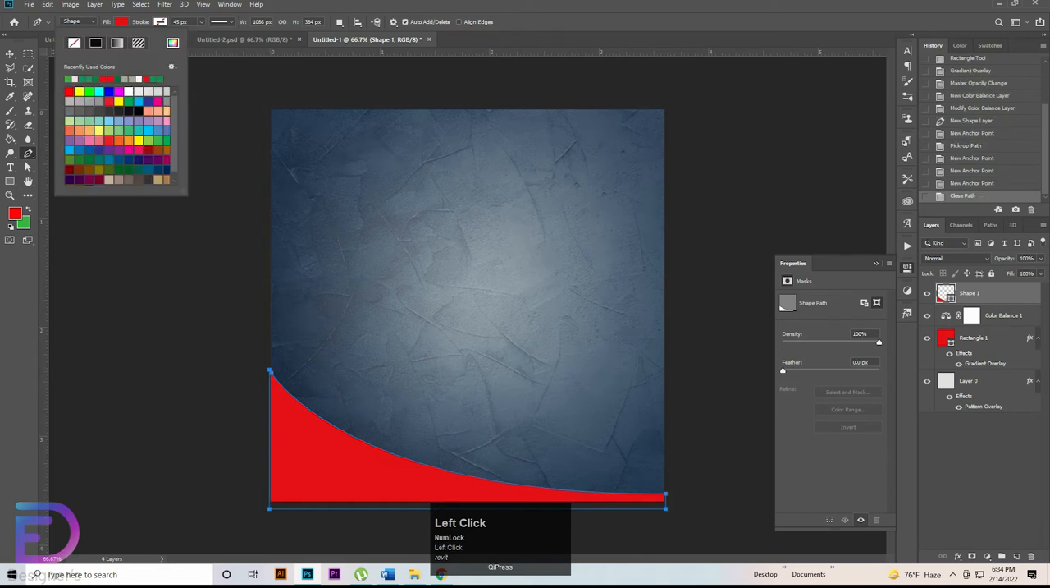
left_click(172, 42)
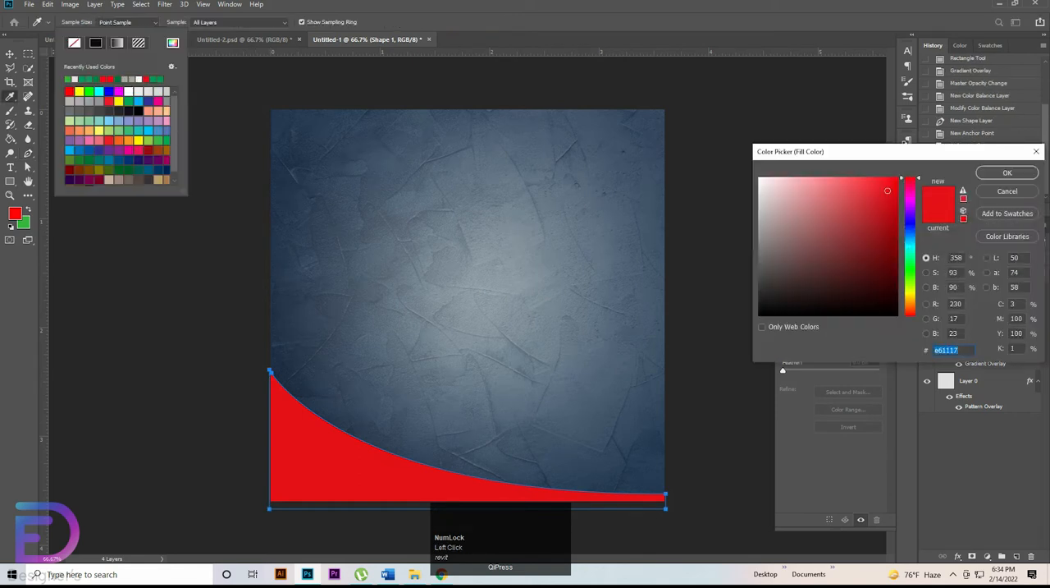
key("BackSpace")
type("37")
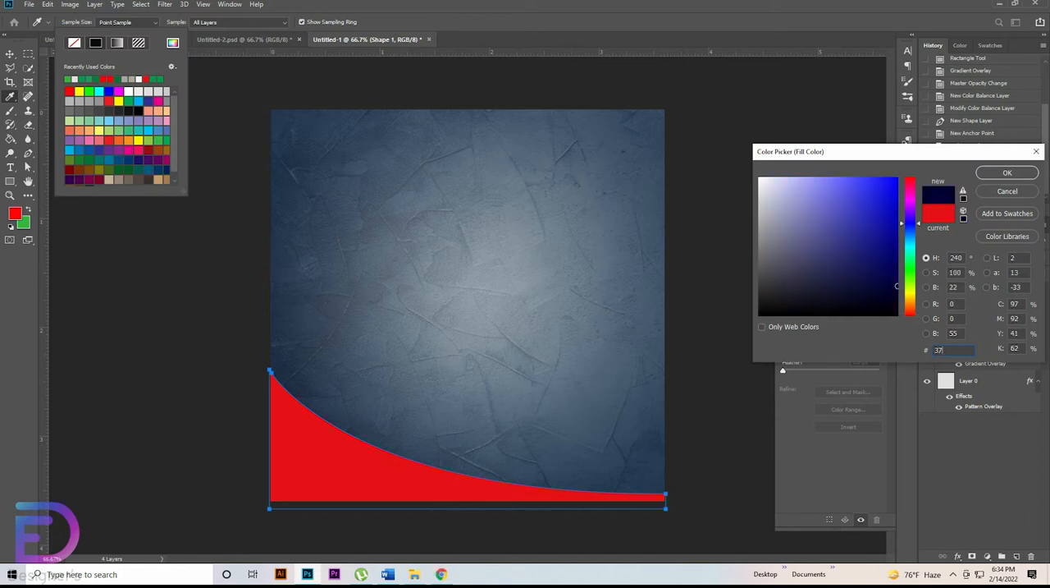
type("b43c")
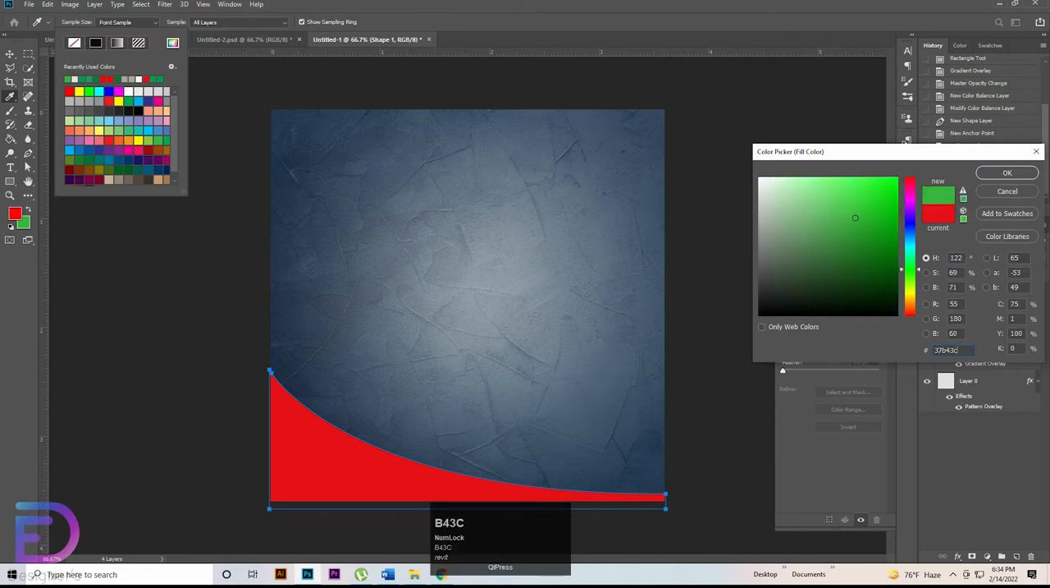
key("Return")
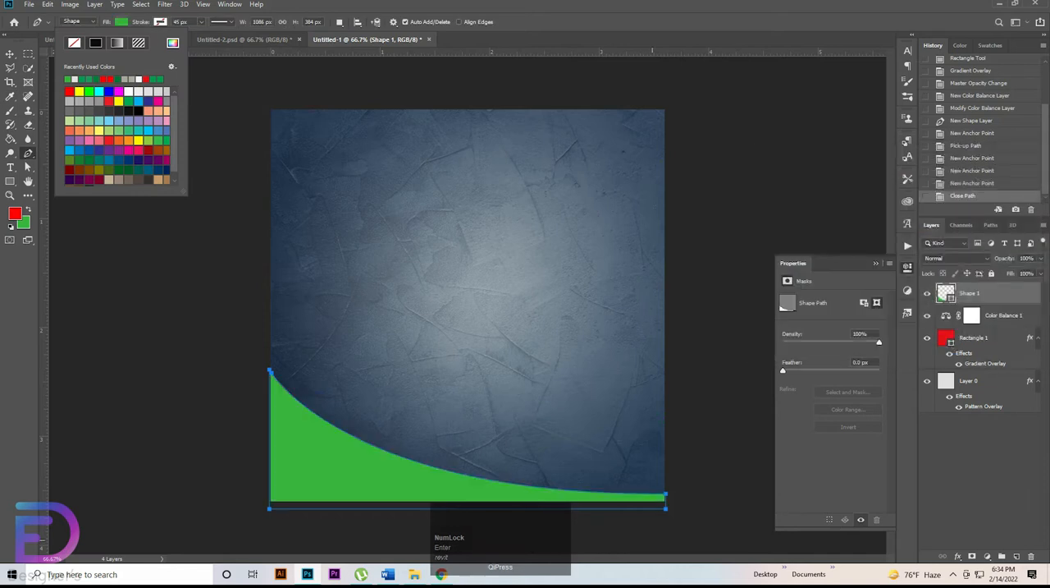
key("Return")
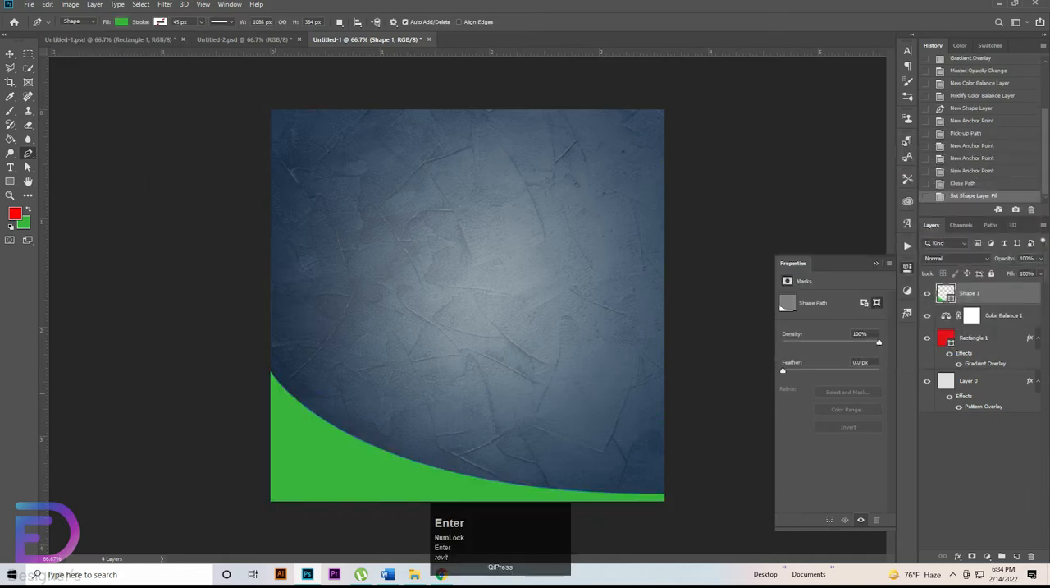
Step: Draw a closed Pen shape about 684 × 372 px over the canvas's lower-left corner, its curved side starting from the first shape's upper-left point
left_click(271, 374)
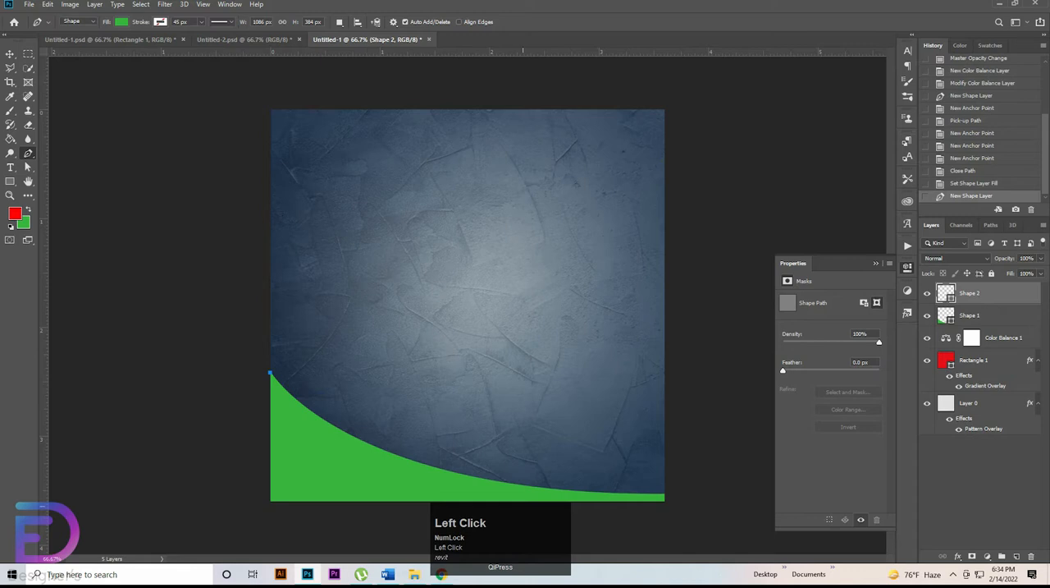
left_click_drag(498, 499, 686, 515)
left_click(498, 499, "alt")
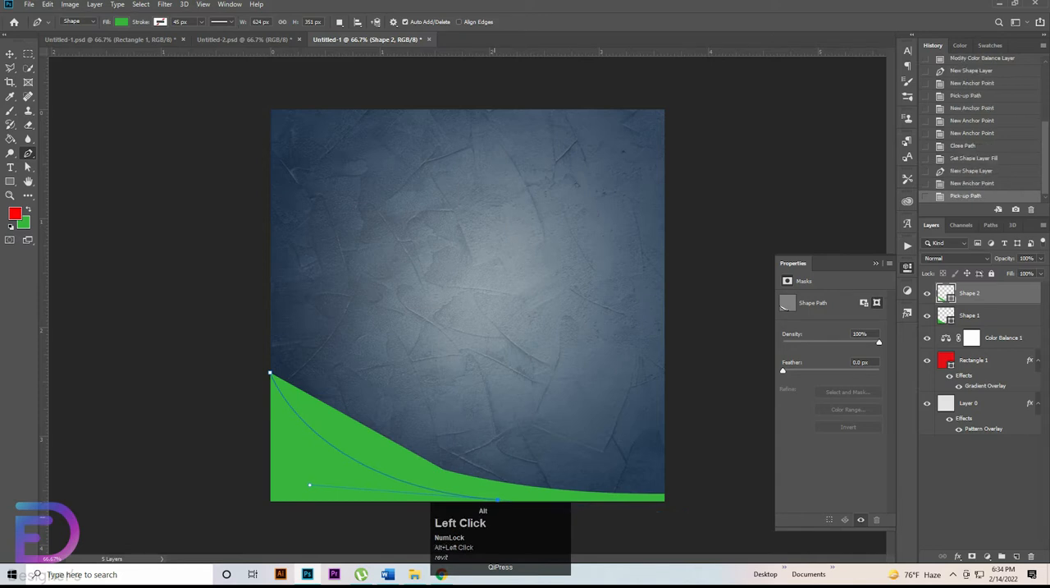
left_click(501, 503, "shift")
left_click(253, 504, "shift")
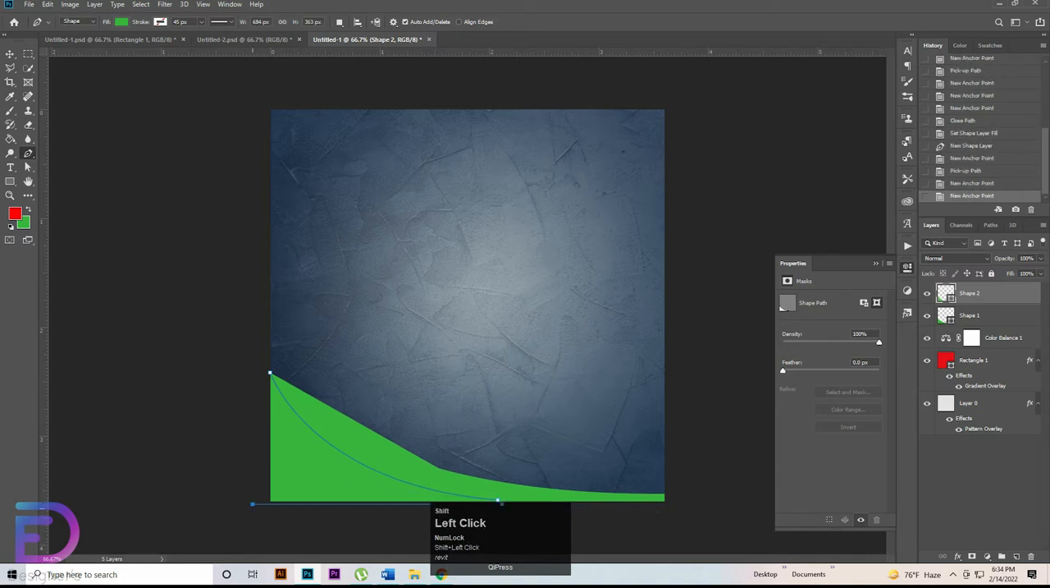
left_click(253, 371, "shift")
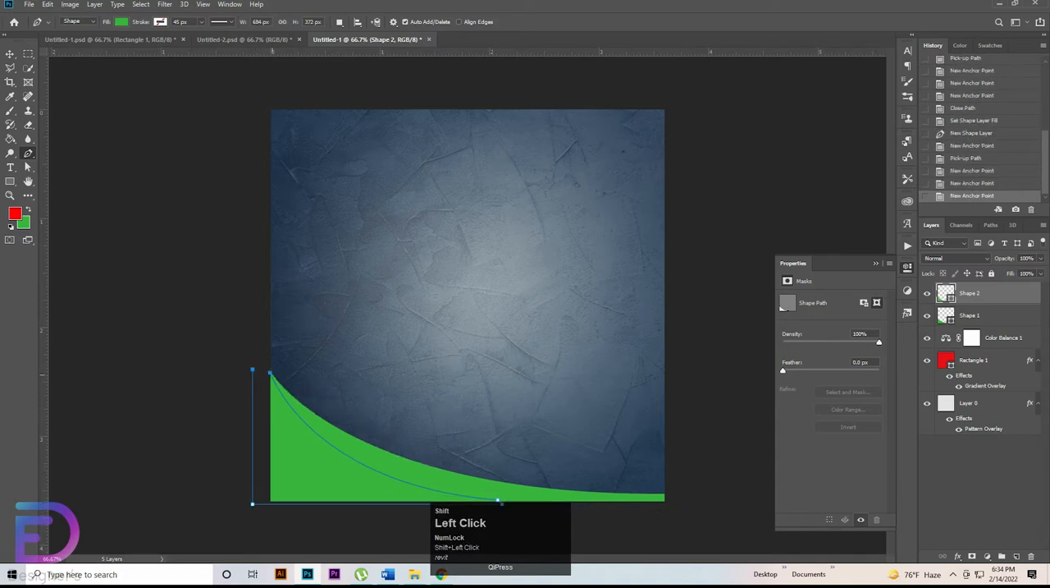
key("ctrl+z")
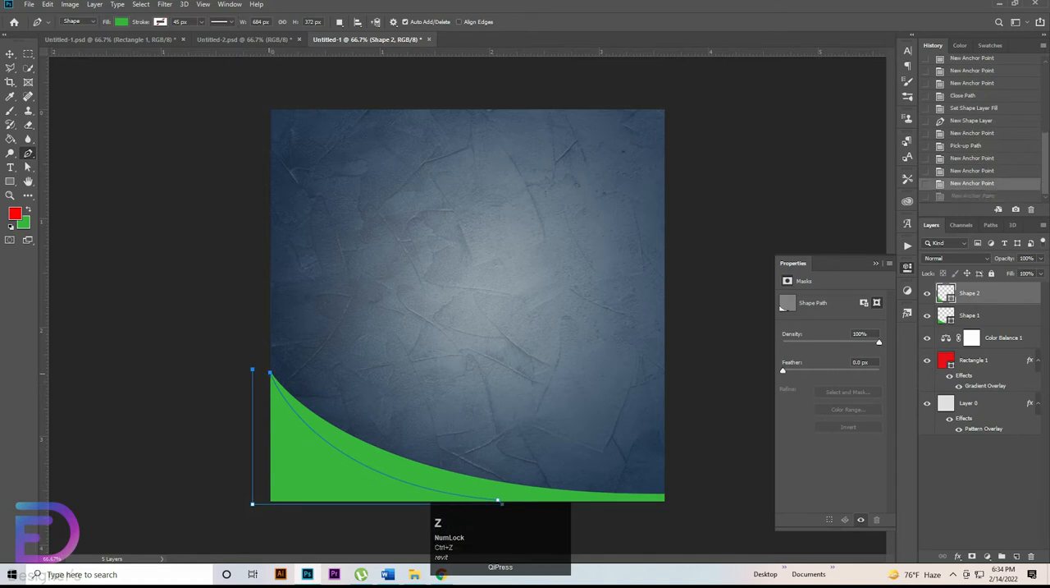
left_click(252, 371)
Step: Set the new corner shape's fill color to dark green 01784e and deselect it
left_click(122, 22)
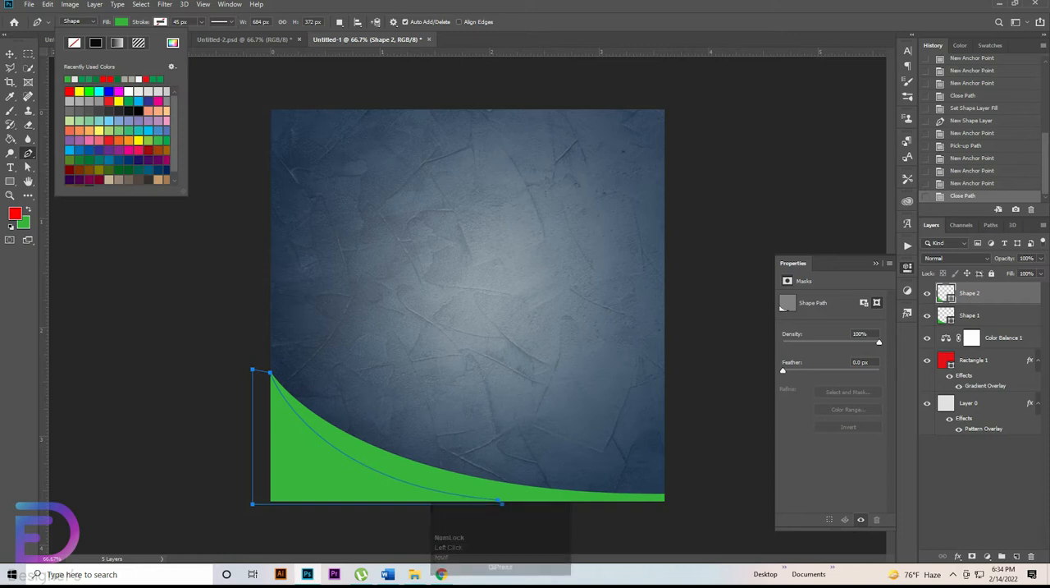
left_click(172, 43)
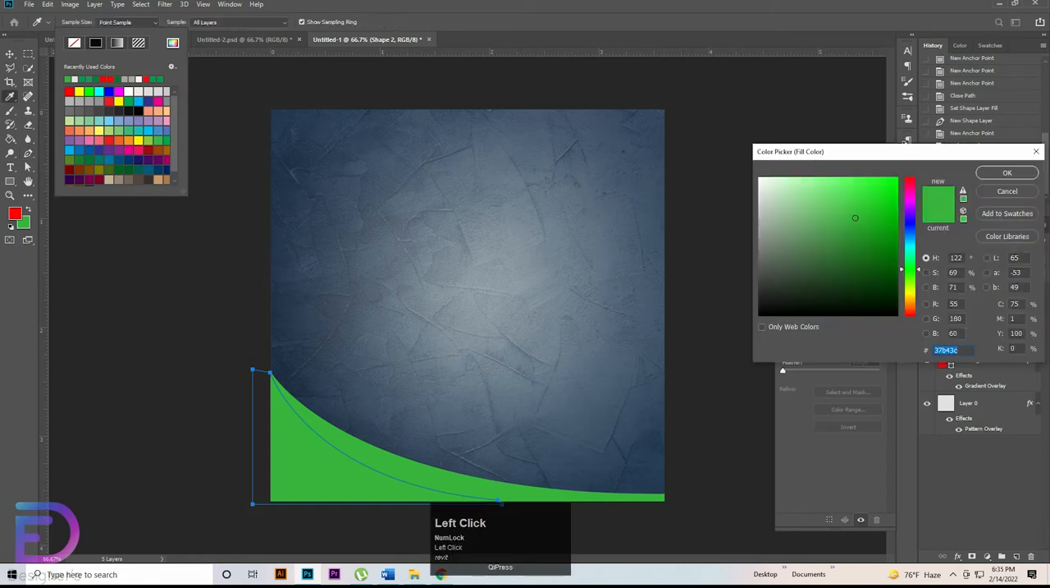
left_click_drag(959, 351, 934, 350)
key("BackSpace")
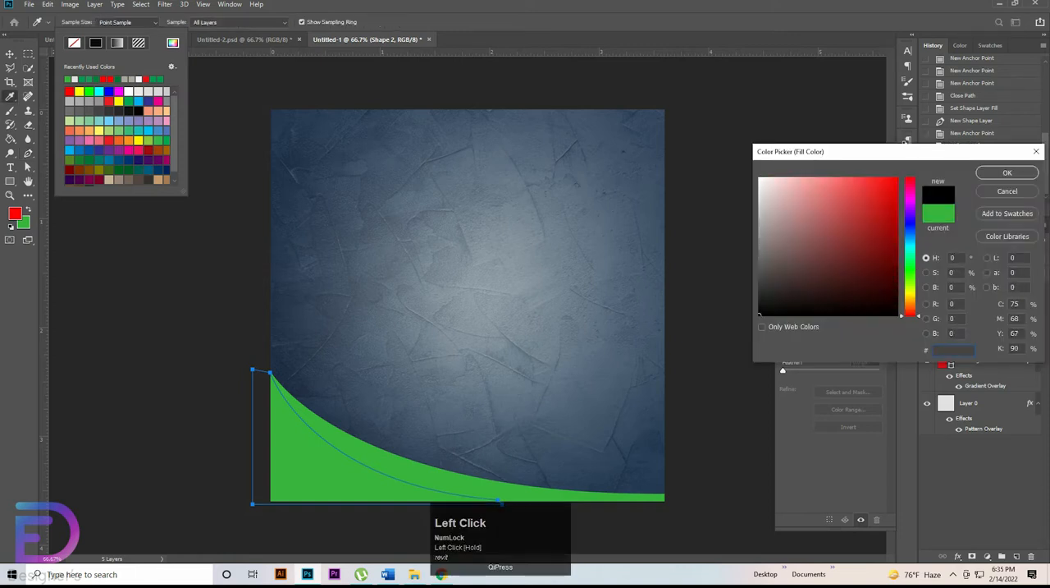
type("0178")
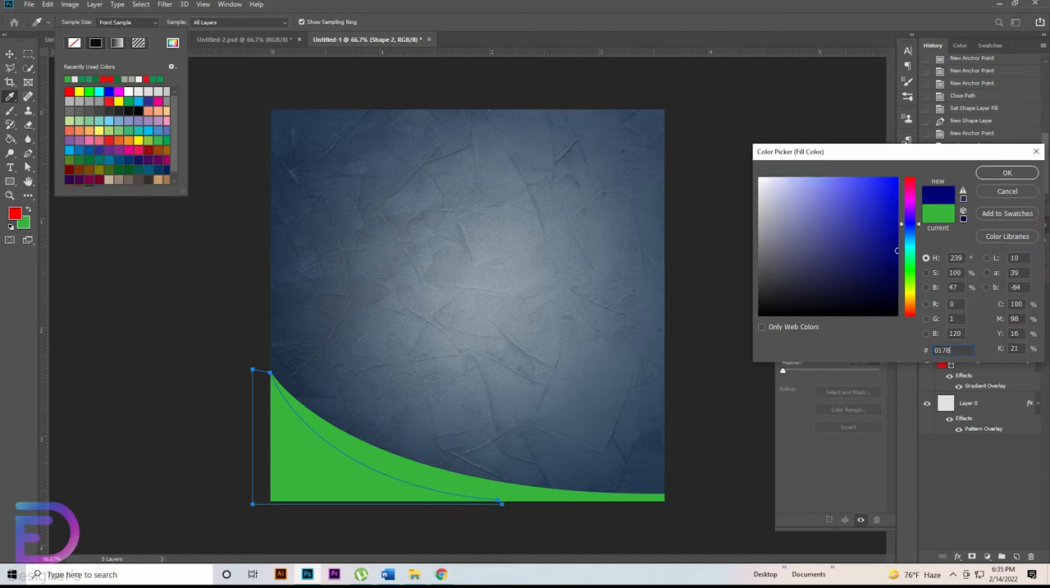
type("4e")
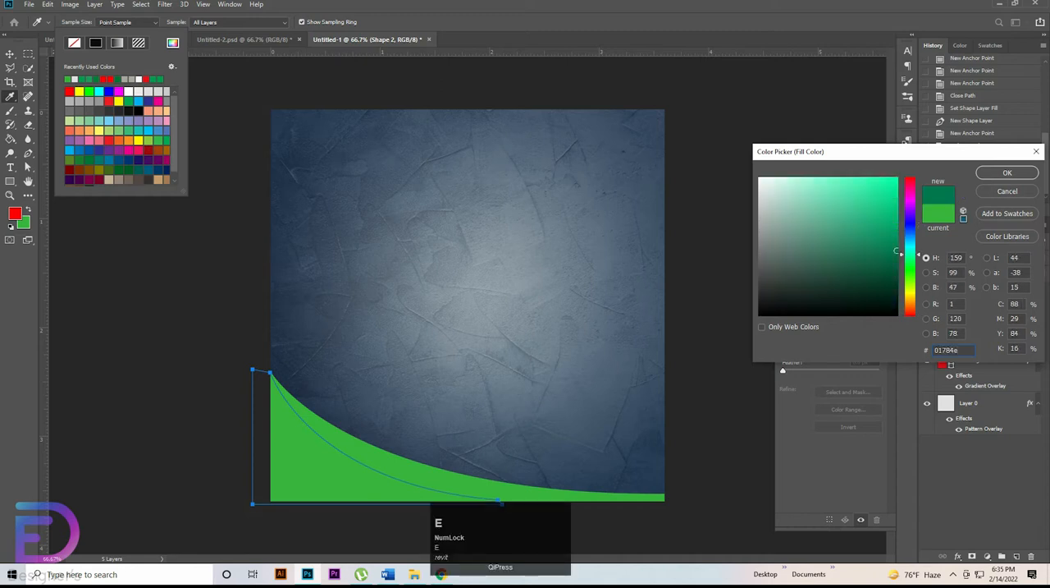
left_click(1007, 173)
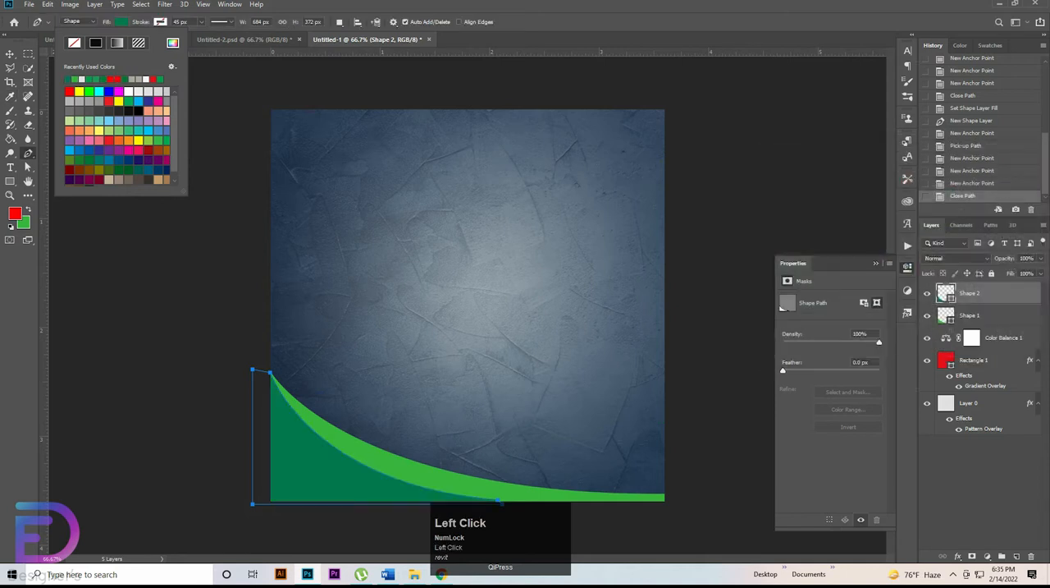
left_click(10, 54)
left_click(151, 296)
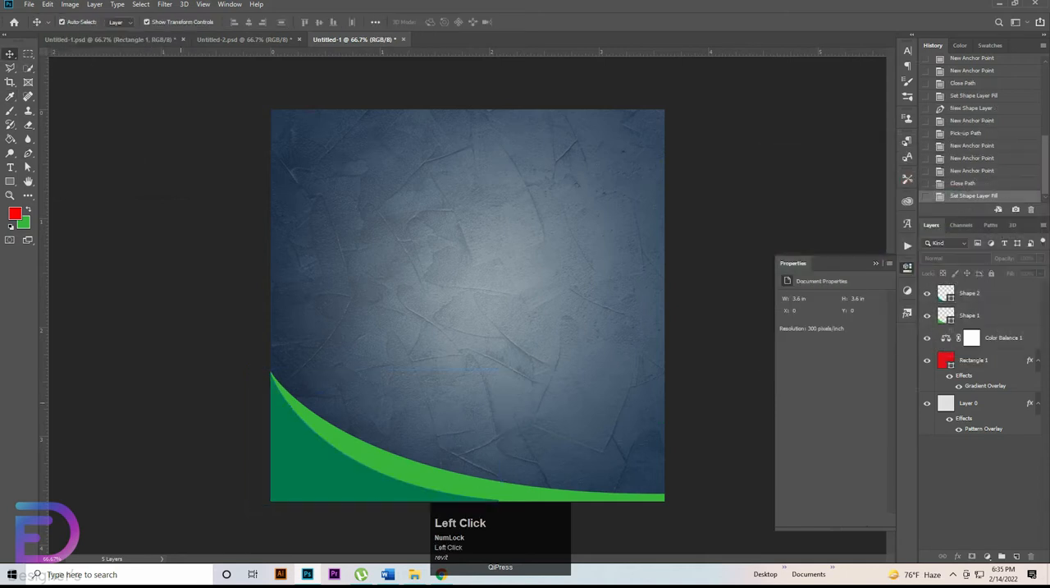
Step: Copy the monument artwork from Untitled-2.psd into Untitled-1 and place its layer below both green shapes
left_click(244, 40)
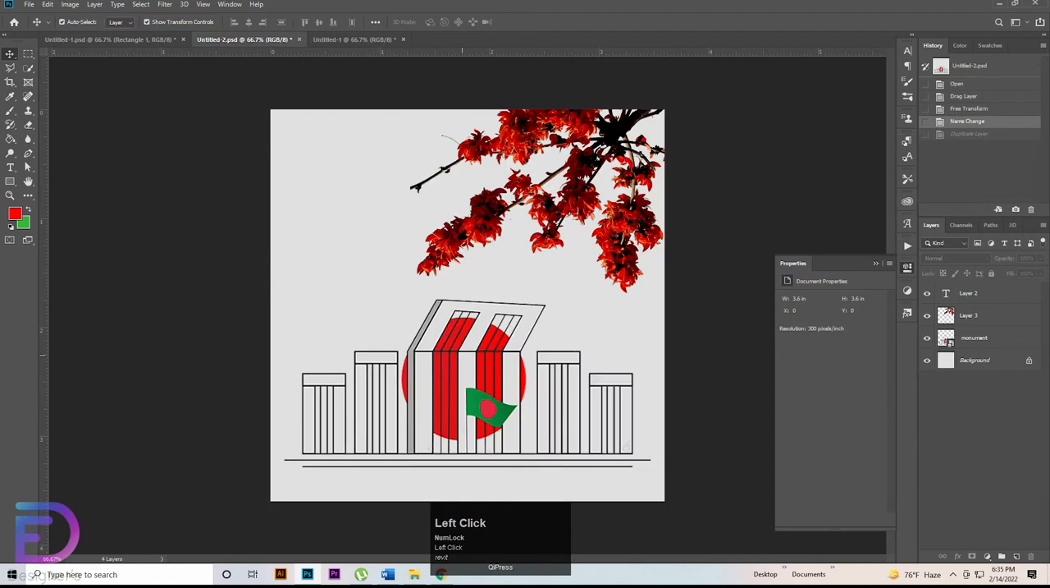
left_click_drag(468, 353, 476, 386)
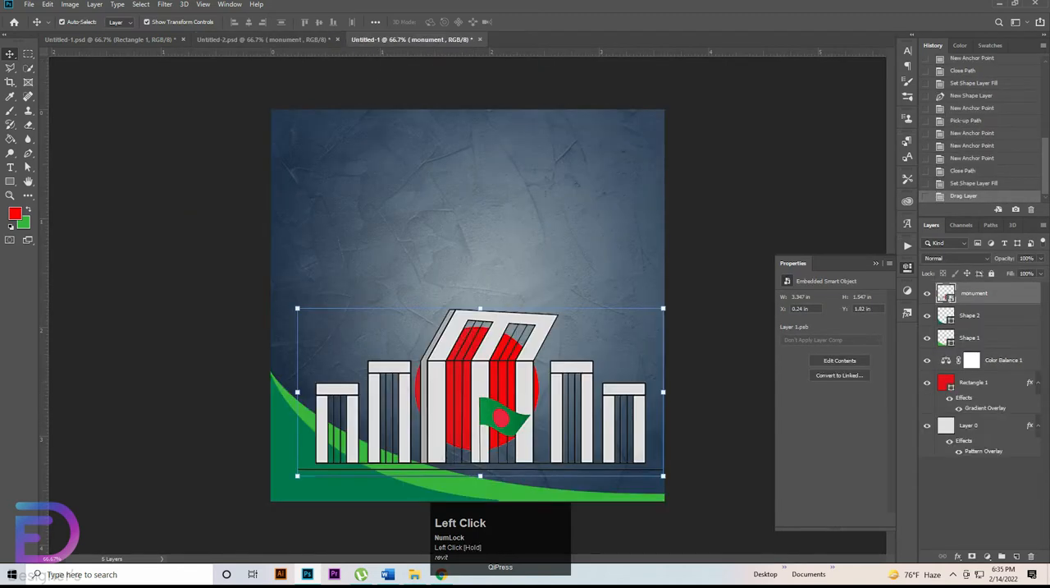
left_click_drag(974, 293, 974, 341)
Step: Scale the monument to about 3.27 × 1.51 in and position it behind the green curves, running past the canvas's right edge
mouse_move(590, 403)
left_mouse_down()
mouse_move(614, 421)
mouse_move(602, 413)
left_mouse_up()
left_click_drag(675, 401, 638, 402)
left_click_drag(590, 425, 662, 425)
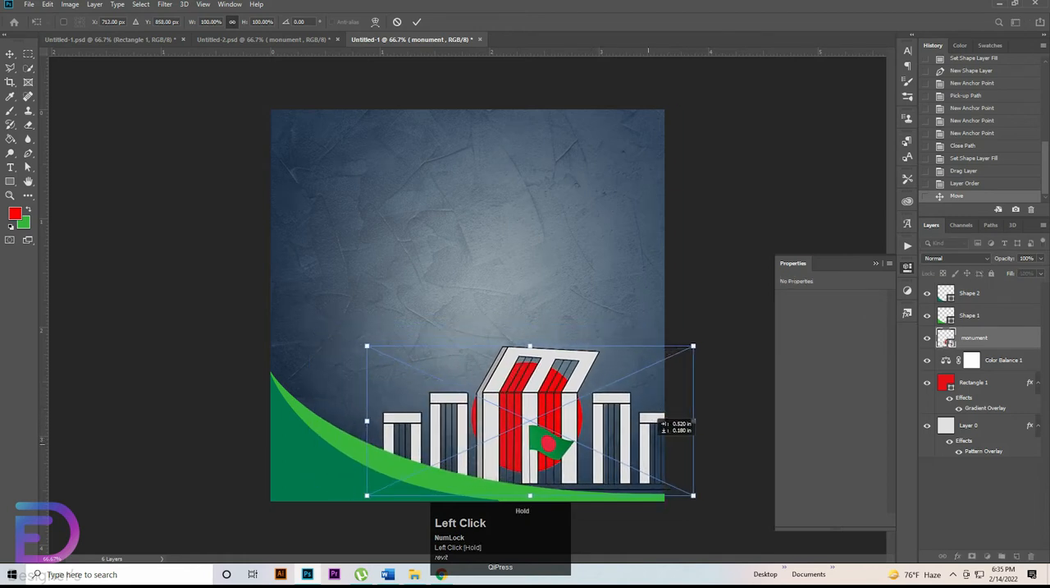
left_click_drag(530, 346, 531, 335)
left_click_drag(572, 390, 561, 391)
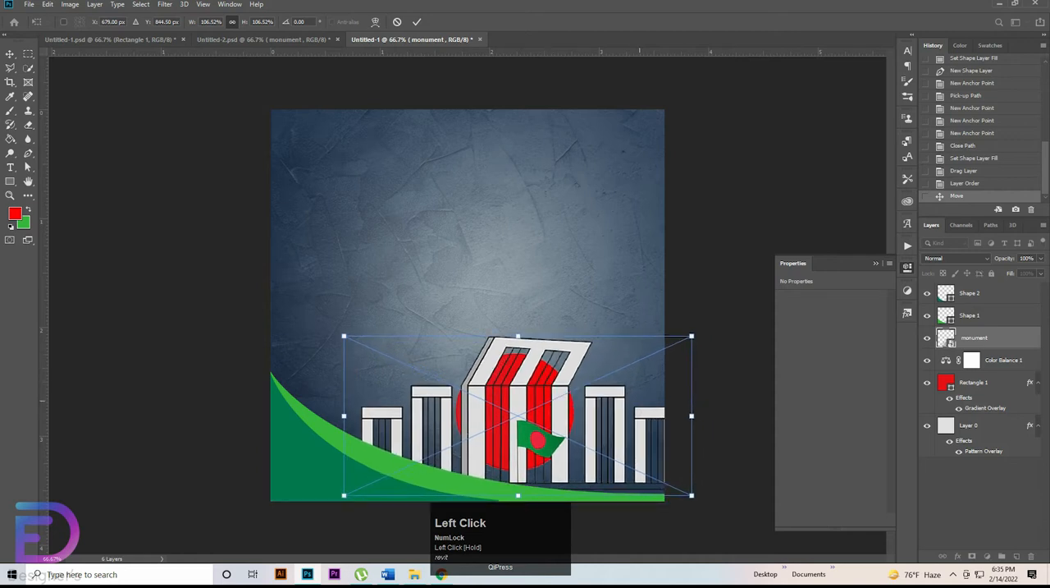
left_click_drag(518, 335, 537, 364)
left_click(792, 144)
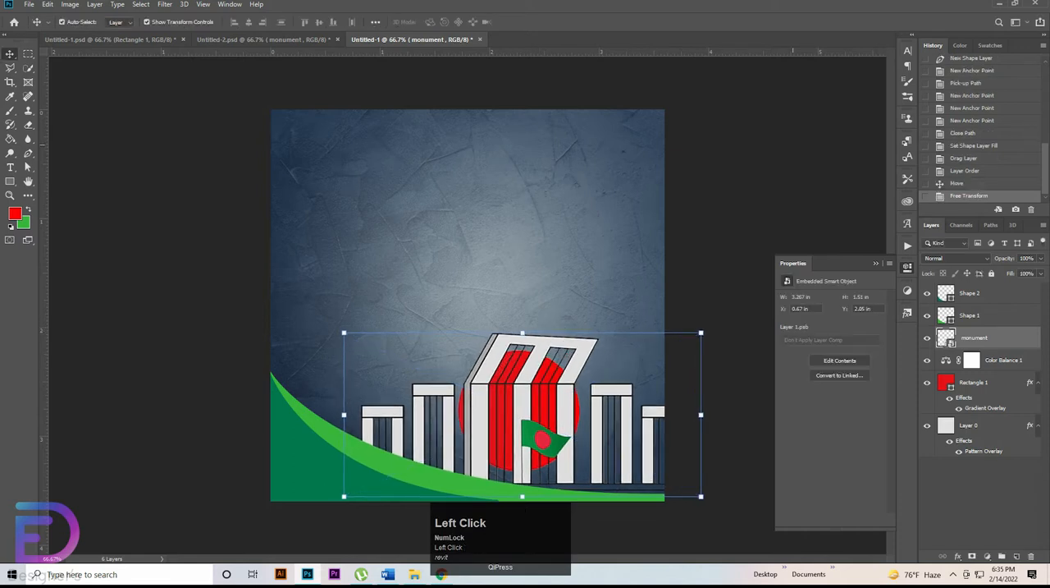
left_click(763, 146)
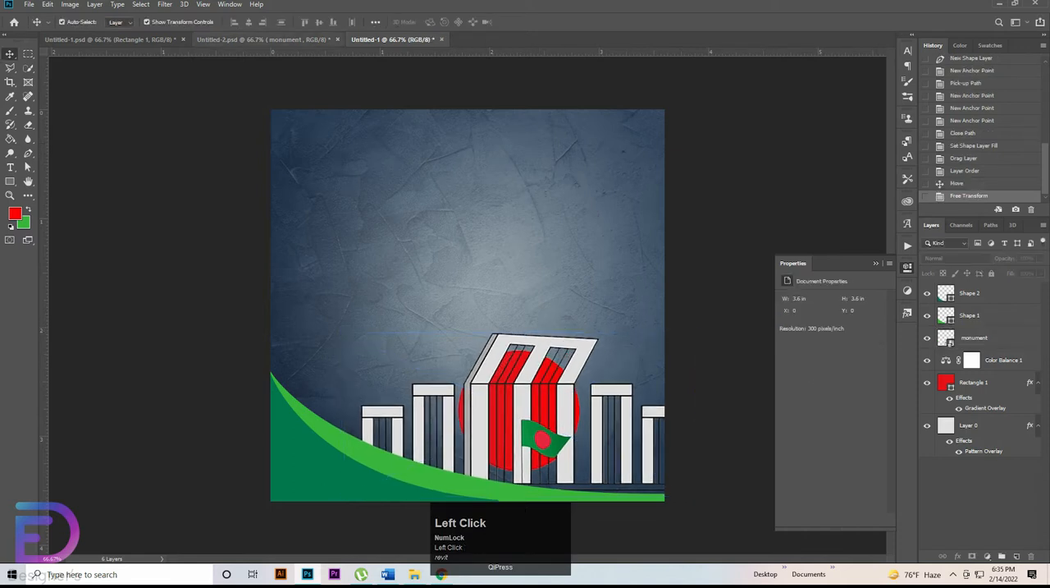
Step: Copy the red flower branch from Untitled-2.psd into Untitled-1 near the canvas's upper-right corner
left_click(264, 39)
left_click(505, 144)
left_click_drag(505, 144, 538, 93)
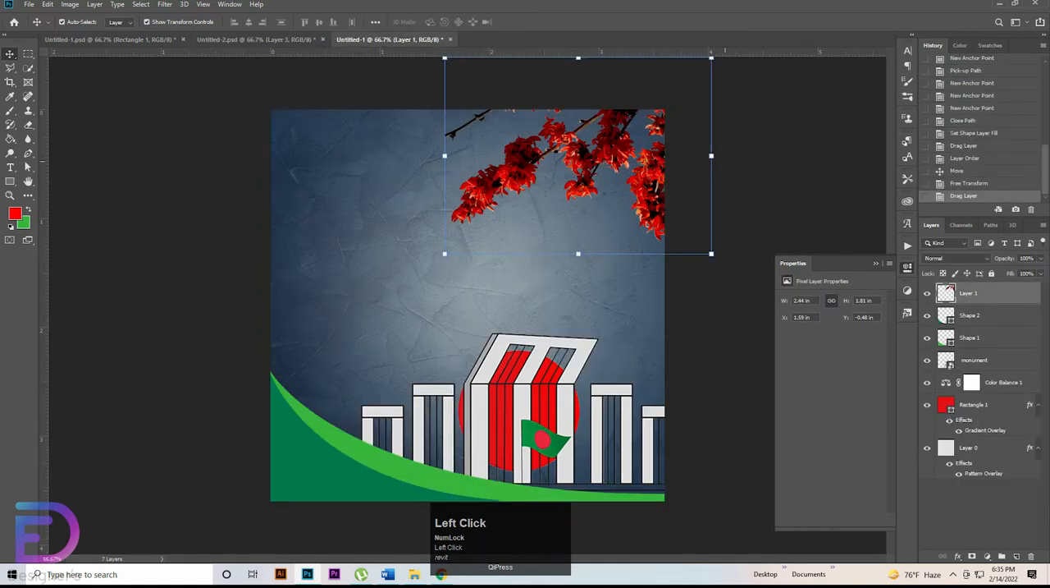
Step: Scale the flower branch down to about 1.75 × 1.28 in and rotate it clockwise to fit the canvas's upper-right corner
key("ctrl+t")
left_click_drag(712, 155, 665, 150)
left_click_drag(721, 104, 714, 158)
left_click_drag(633, 186, 660, 156)
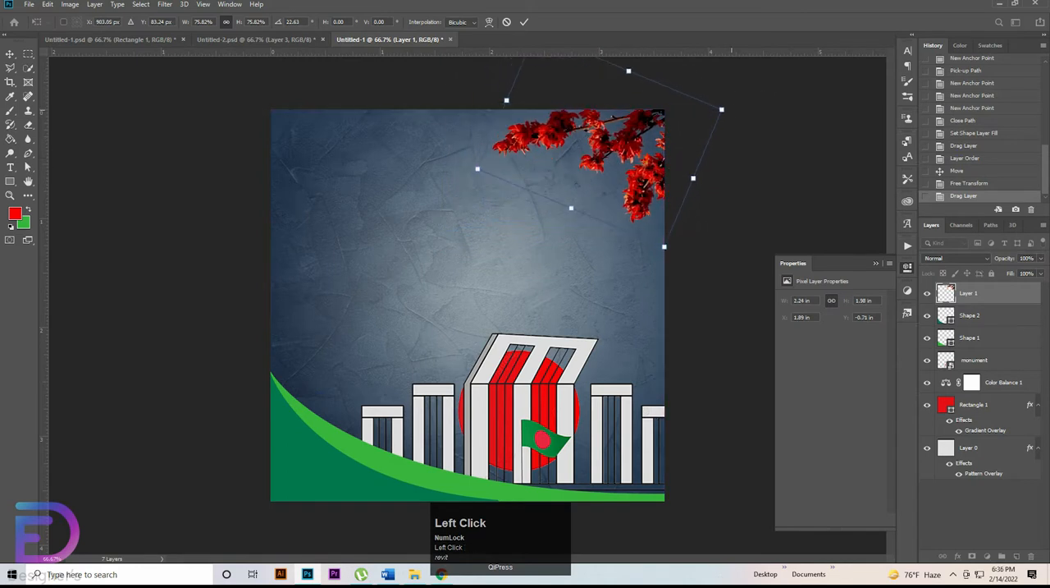
left_click_drag(729, 103, 735, 35)
left_click_drag(708, 72, 711, 98)
Step: Duplicate the flower branch to the canvas's upper-left corner and flip the copy horizontally
left_click_drag(665, 131, 327, 157)
double_click(678, 149)
left_click(653, 156)
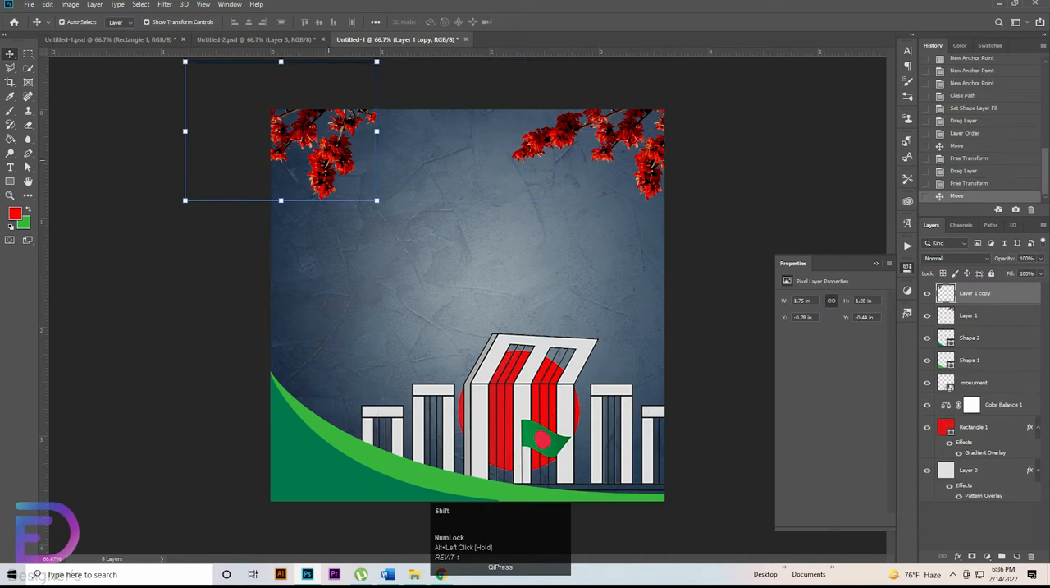
right_click(328, 159, "shift")
left_click(323, 138)
right_click(324, 146)
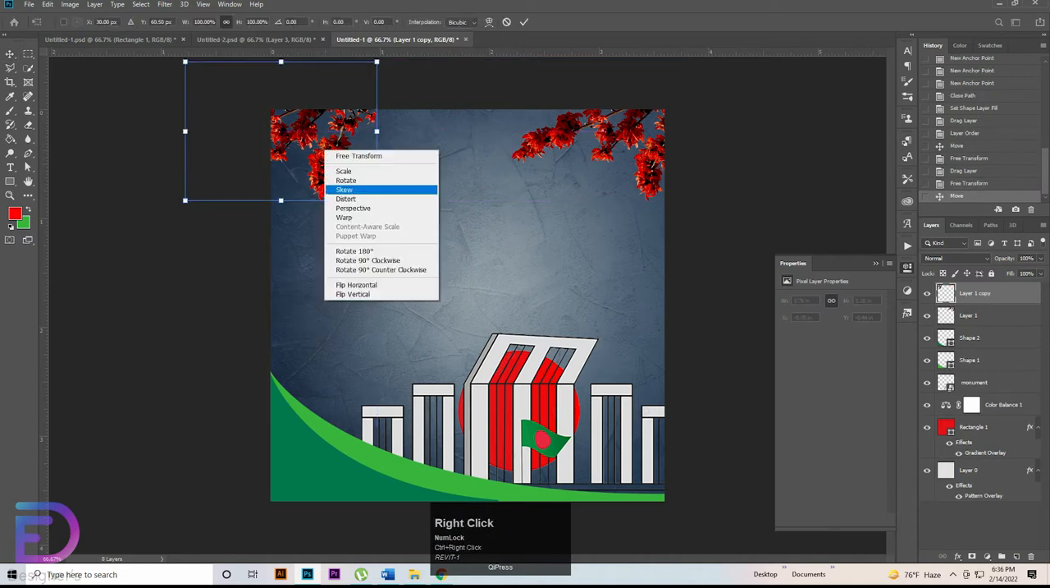
left_click(340, 284)
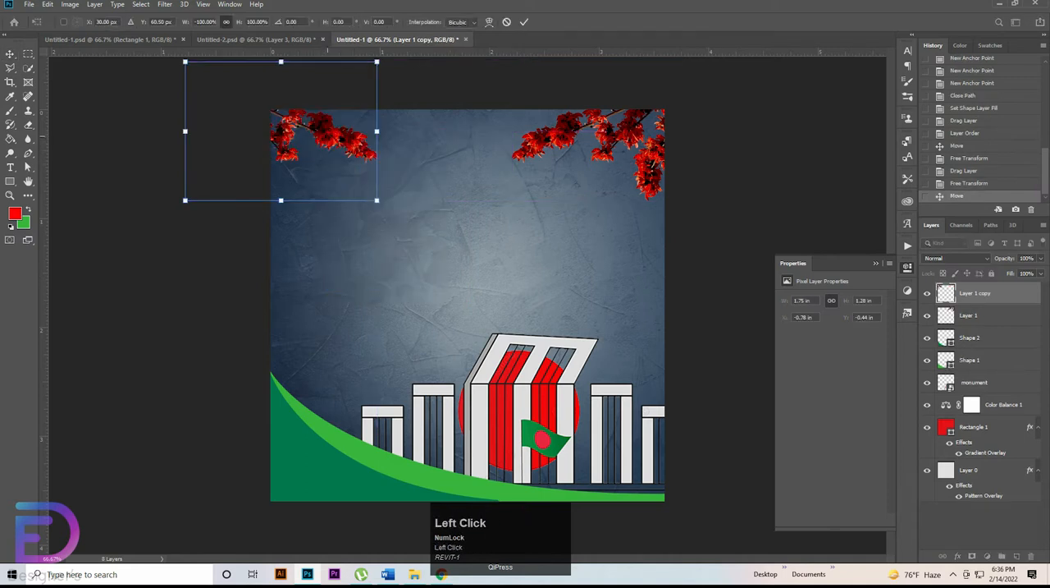
Step: Position the flipped branch copy at X -0.4 in, Y -0.44 in so it mirrors the original, and apply the transform
left_click_drag(333, 113, 390, 117)
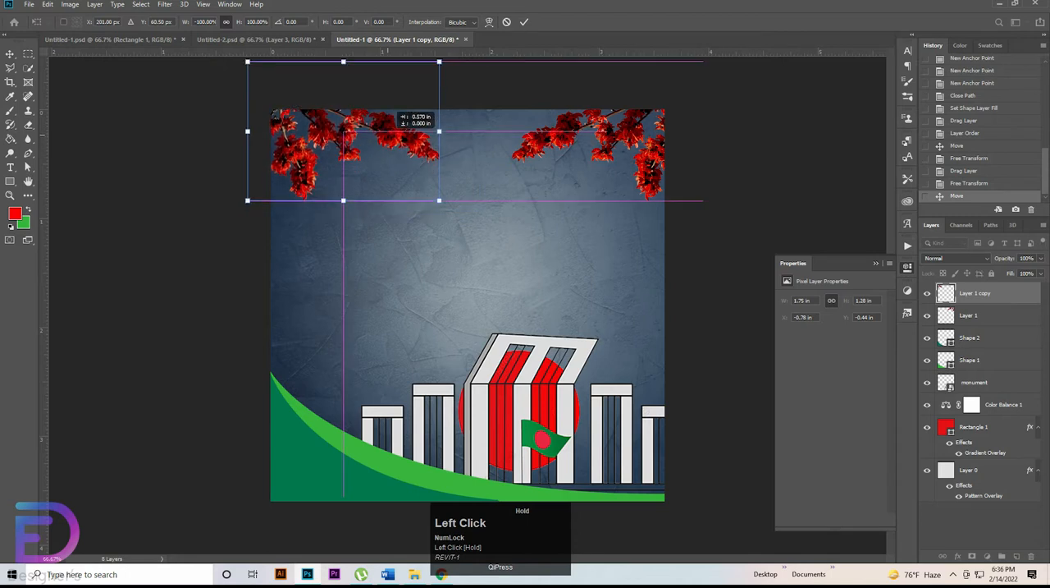
left_click_drag(387, 133, 388, 133)
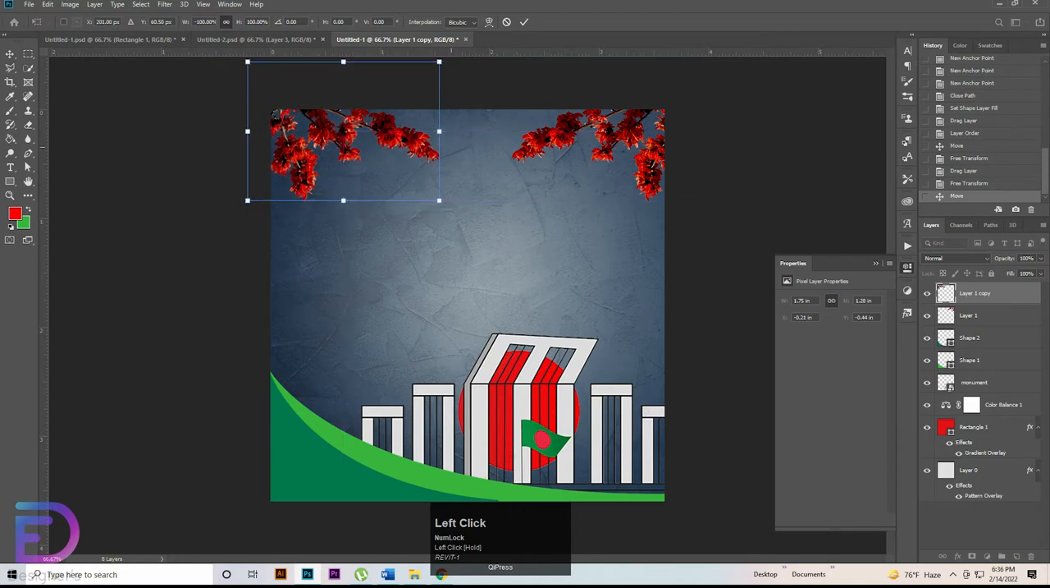
key("shift+Left")
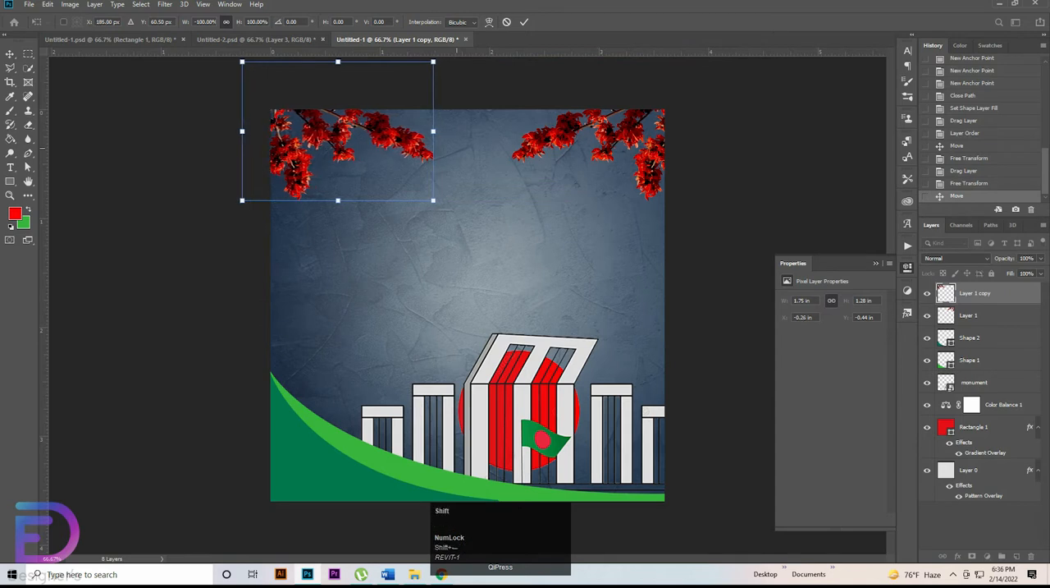
key("Left")
key("shift+Left")
key("shift+Left")
key("shift+Left")
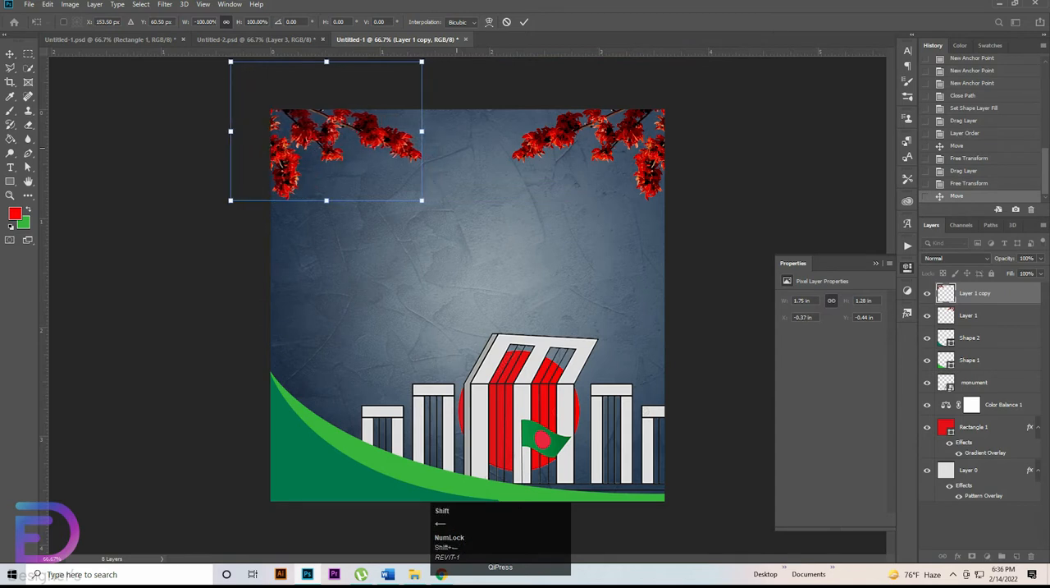
key("shift+Left")
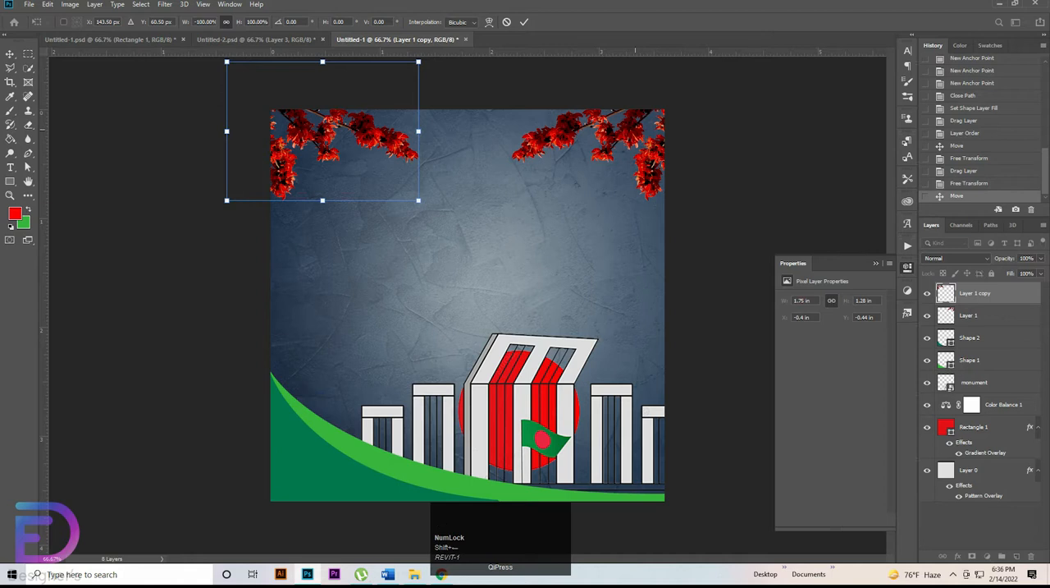
left_click(524, 22)
key("shift+Right")
key("ctrl+z")
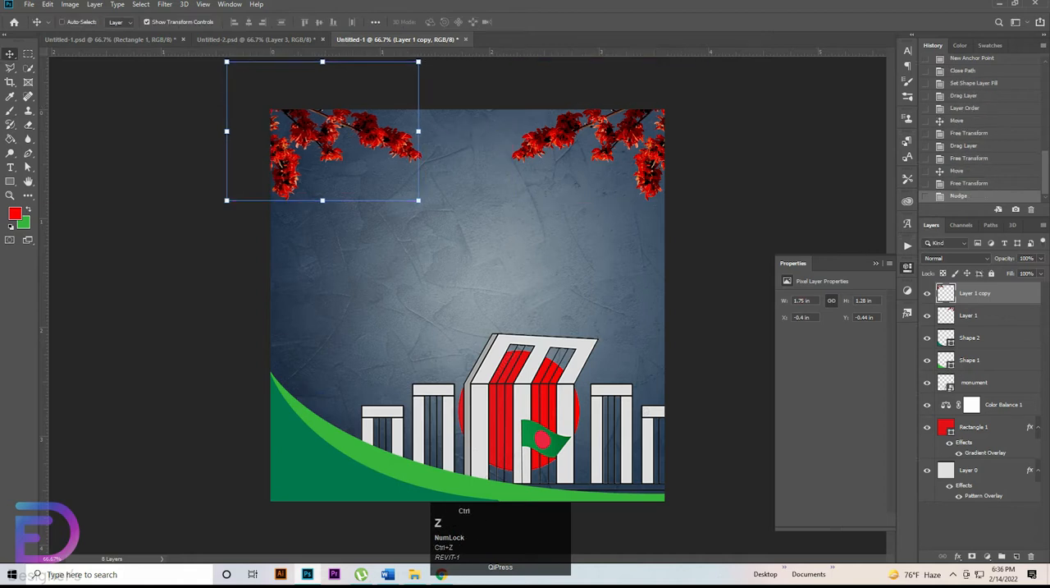
Step: Nudge the original flower branch right to X 2.24 in
left_click(643, 107)
left_click(641, 124)
key("shift+Right")
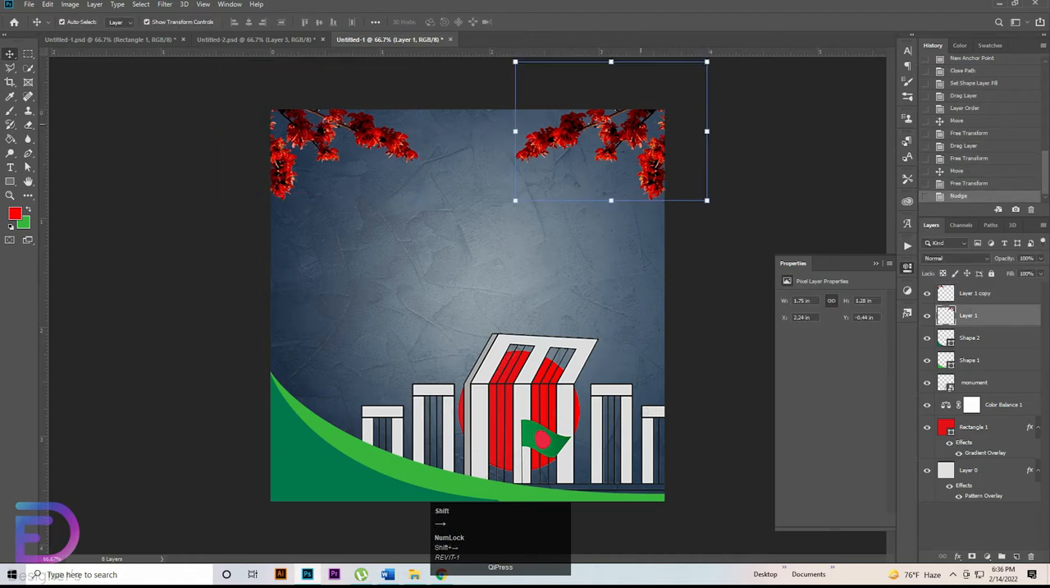
left_click(742, 176)
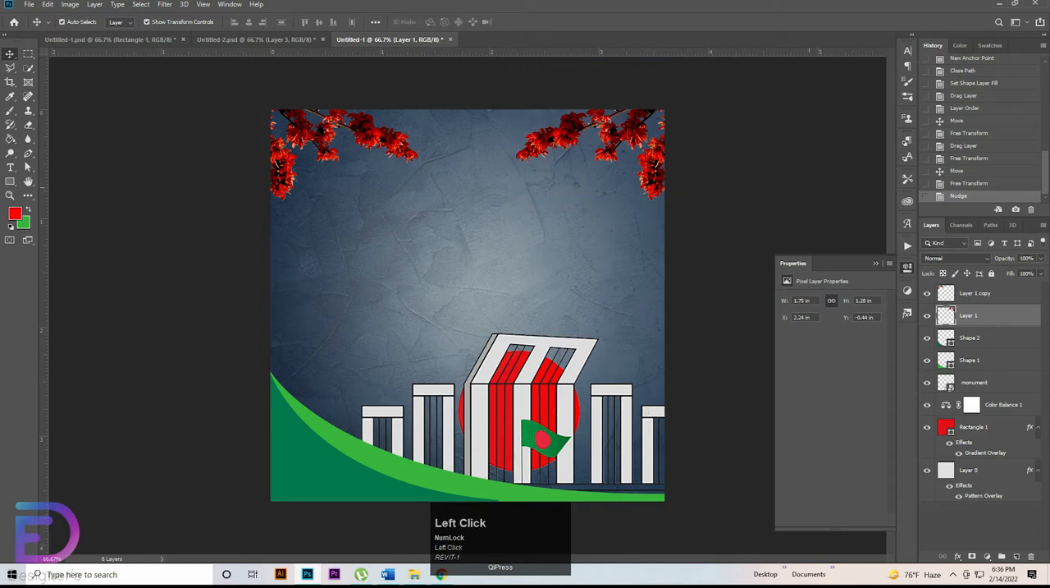
Step: Give the upper-right flower branch a drop shadow with Multiply blend mode and 79% opacity
left_click(653, 176)
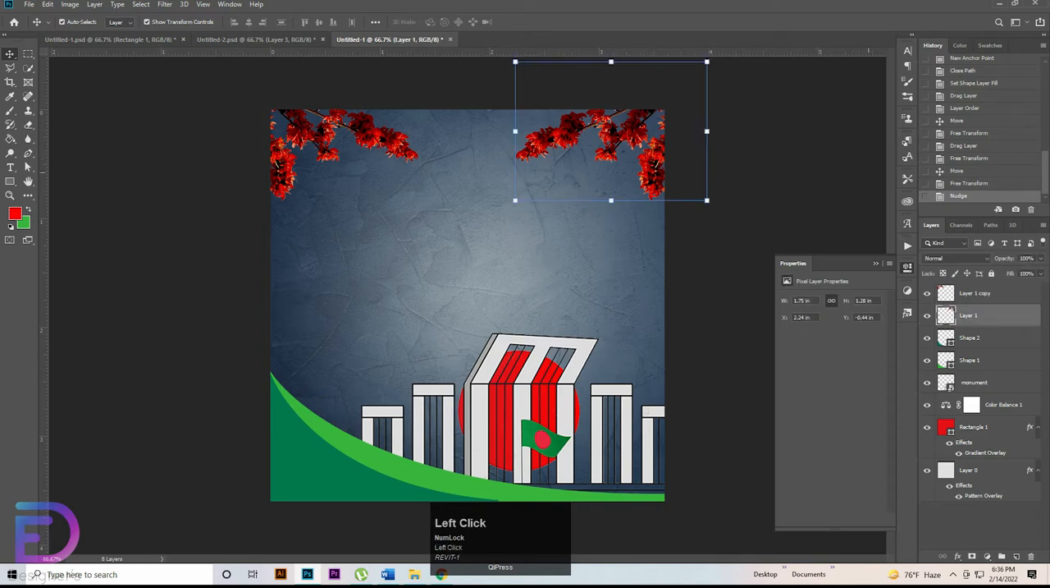
double_click(1005, 316)
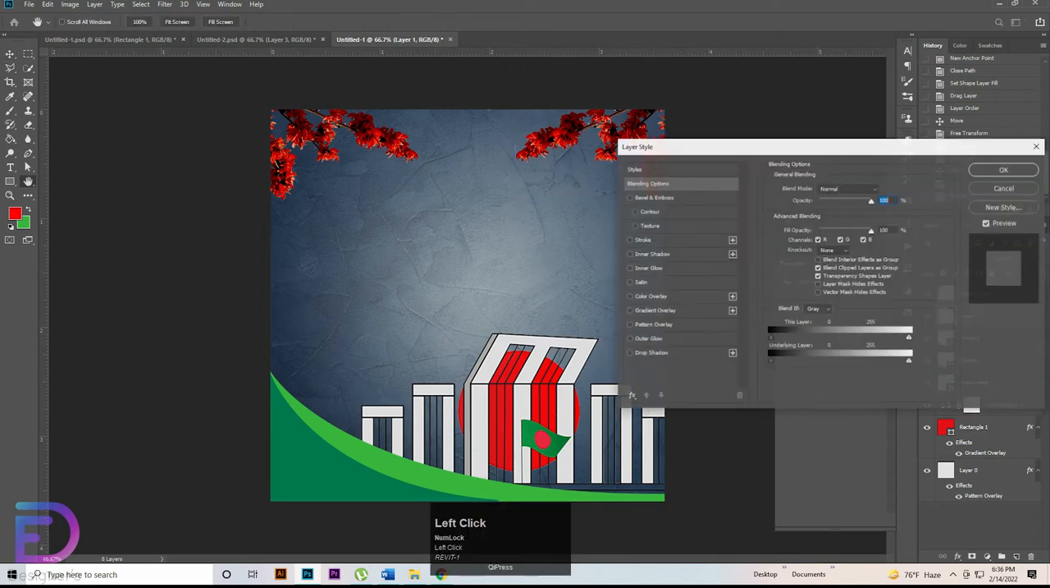
left_click(650, 352)
left_click(837, 189)
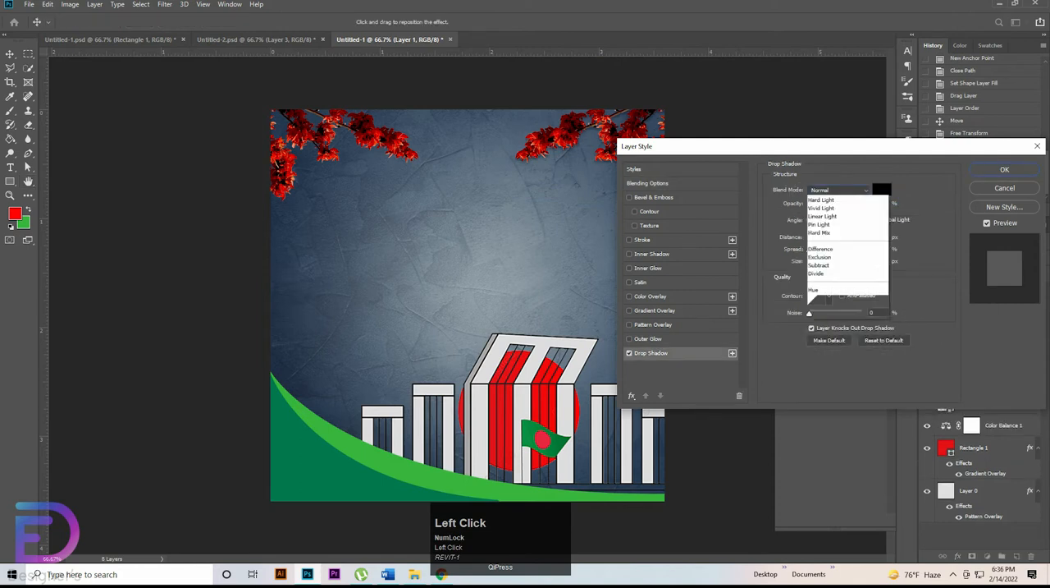
left_click(829, 230)
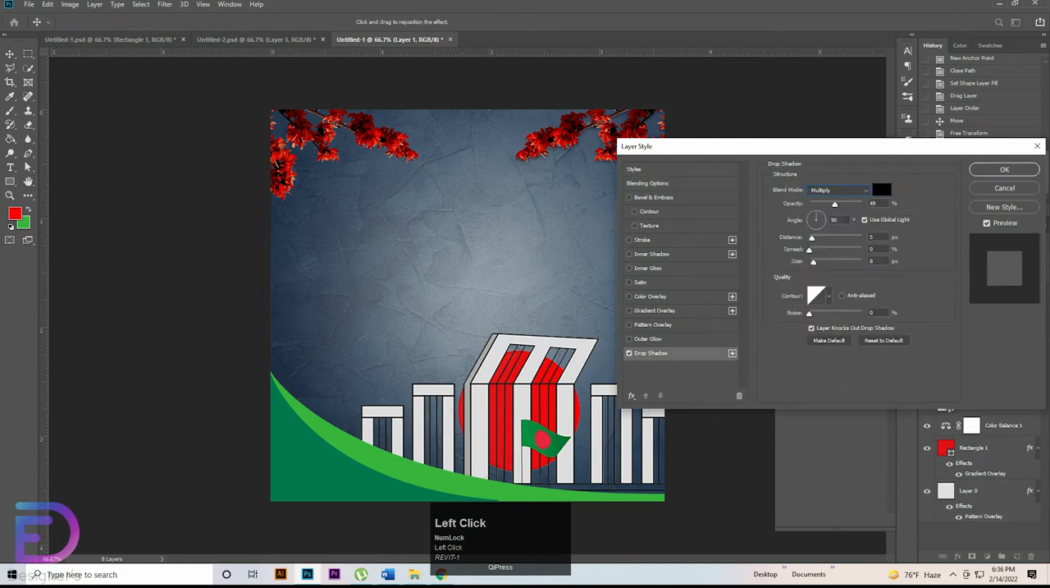
double_click(873, 203)
type("7")
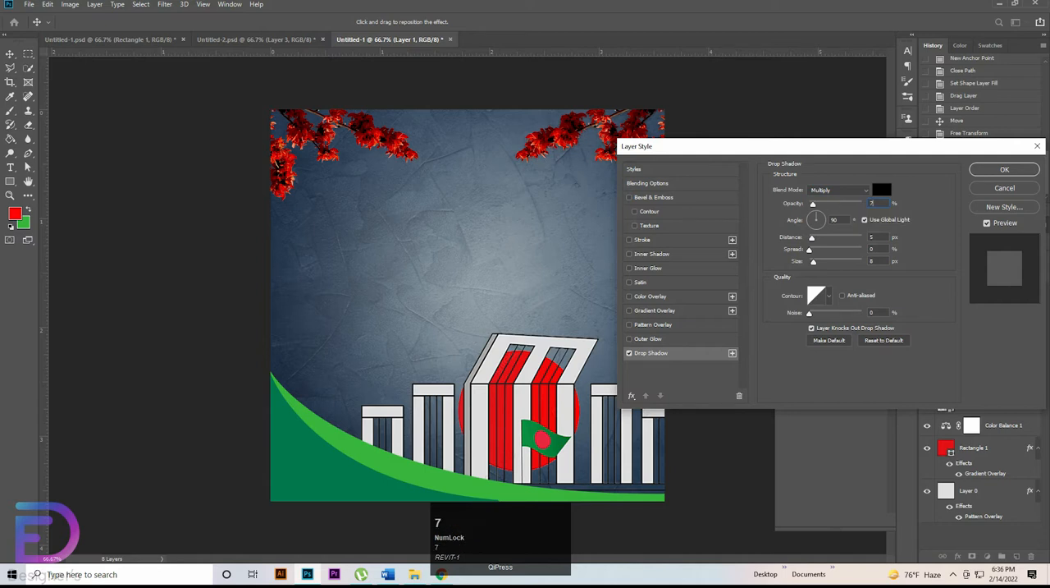
type("9")
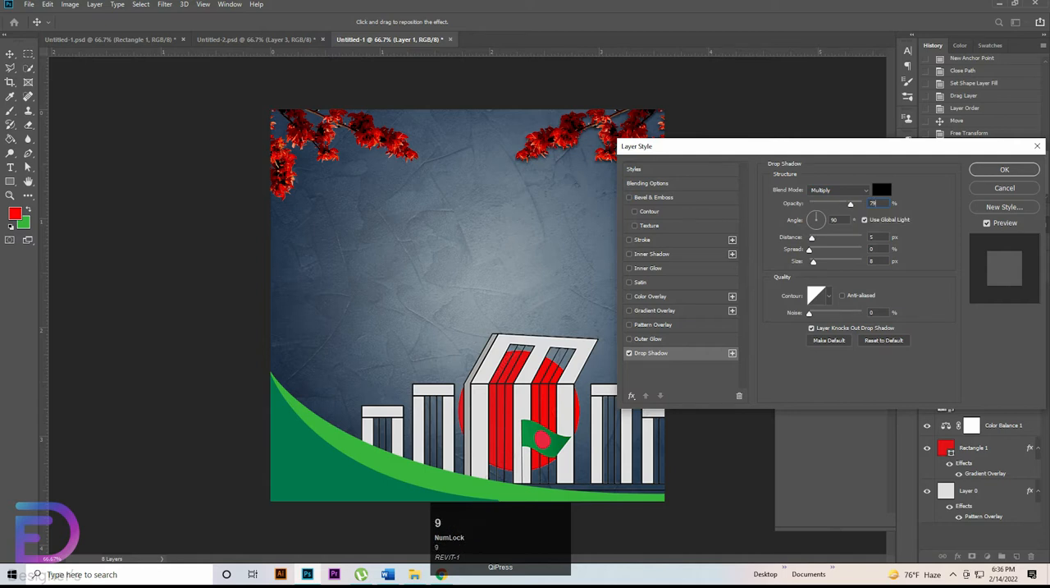
Step: Set the drop shadow's distance to 10 px, spread to 5% and size to 15 px, and apply it
double_click(874, 238)
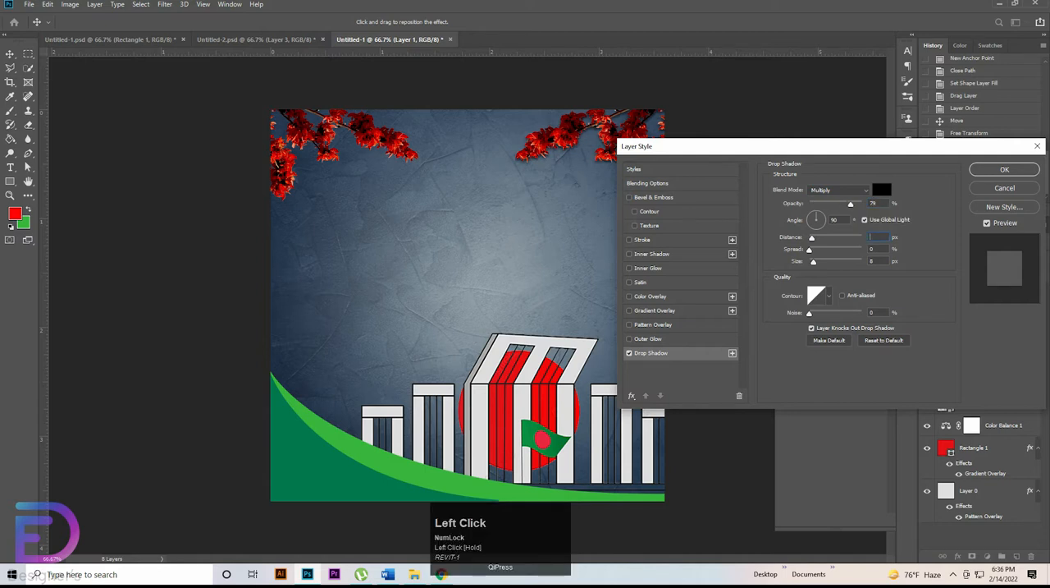
type("10")
double_click(873, 249)
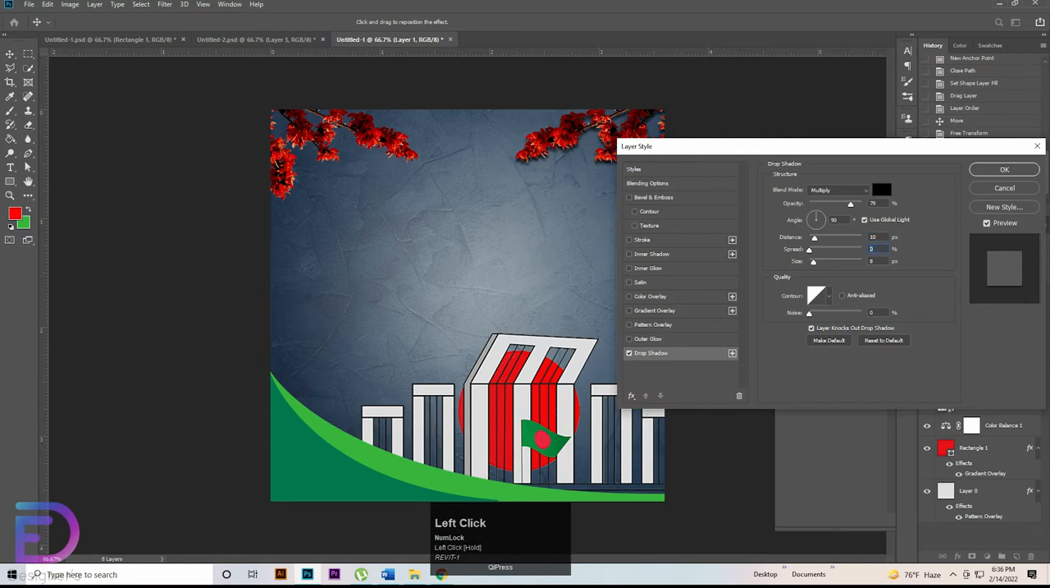
type("5")
double_click(874, 261)
type("15")
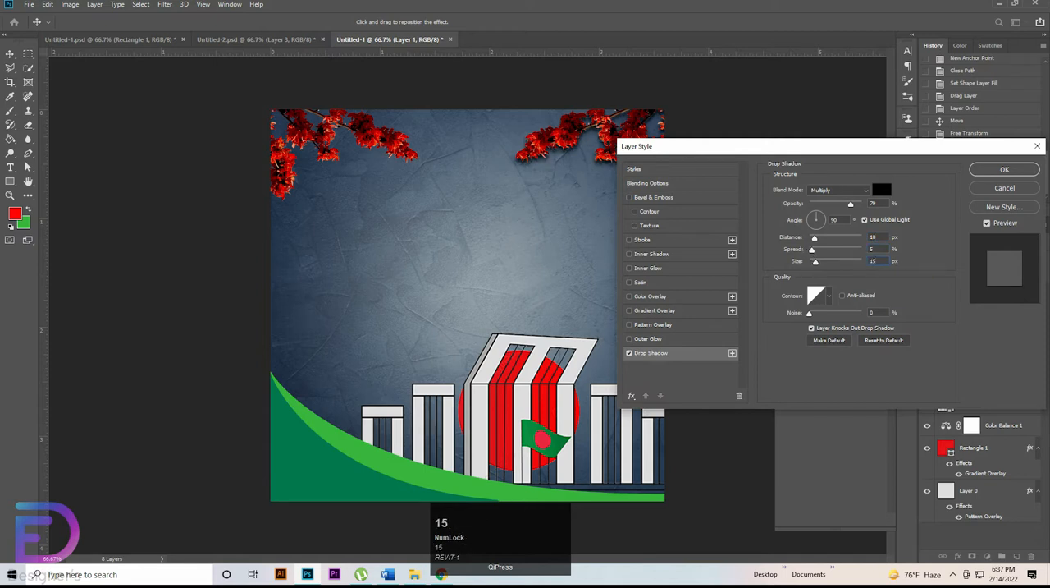
left_click(1004, 169)
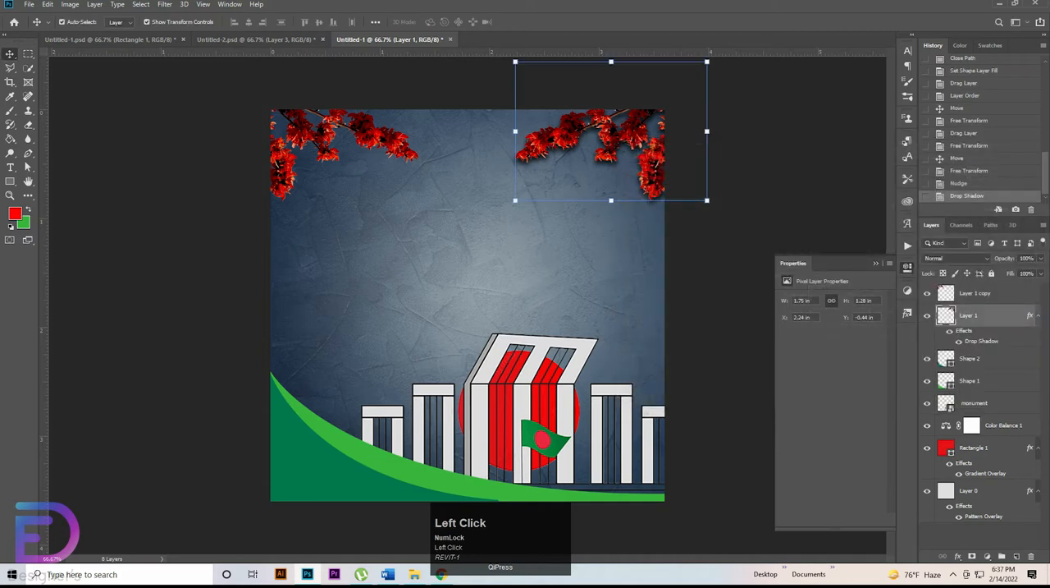
Step: Switch the right branch's layer effects off and on twice to compare the artwork with and without the shadow
left_click(949, 330)
left_click(950, 331)
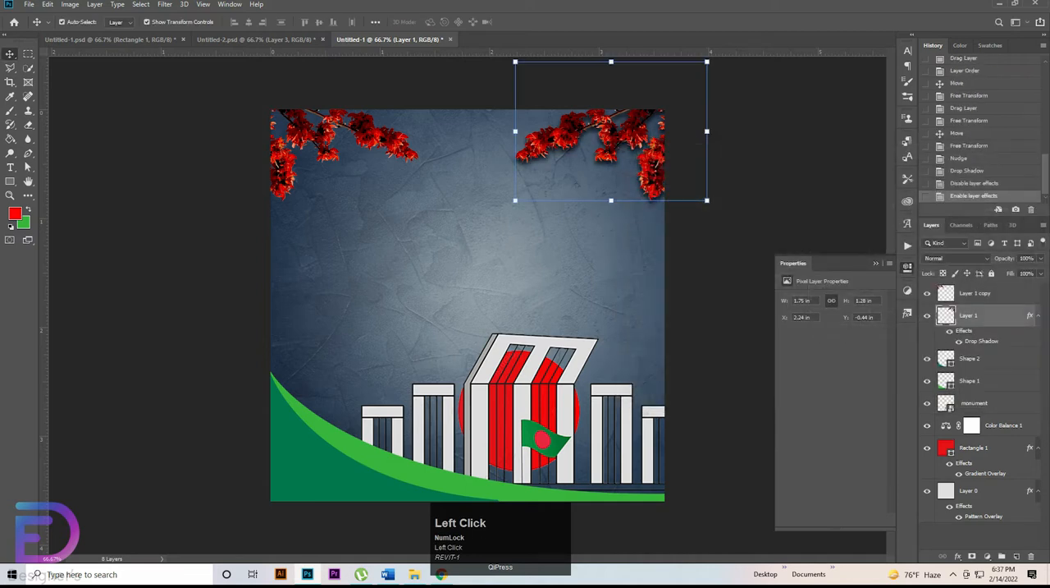
left_click(950, 331)
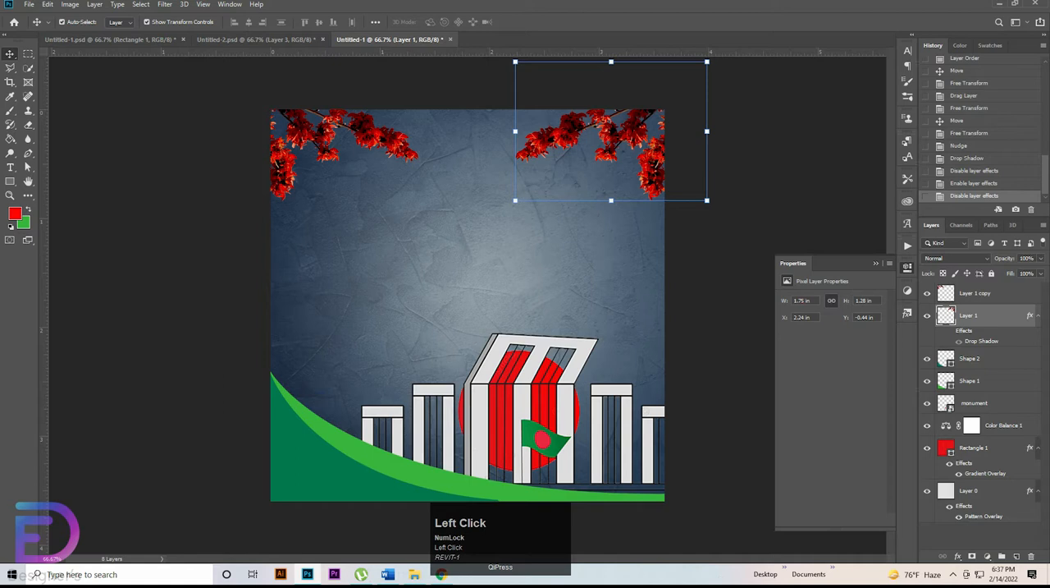
left_click(949, 331)
Step: Soften the right branch's drop shadow to size 10 px, distance 8 px and spread 4%
double_click(981, 341)
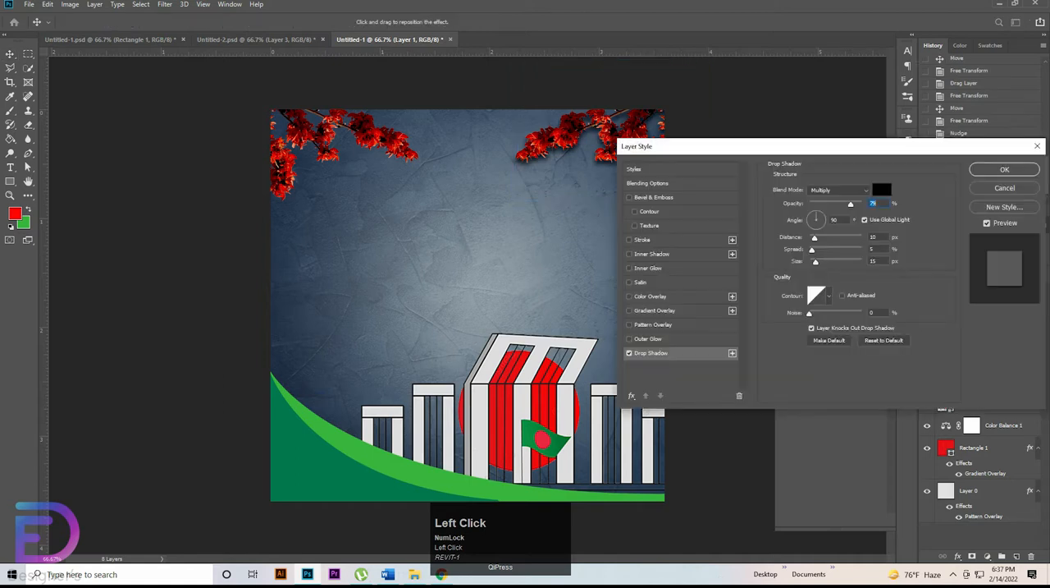
double_click(874, 261)
key("Down")
key("Down")
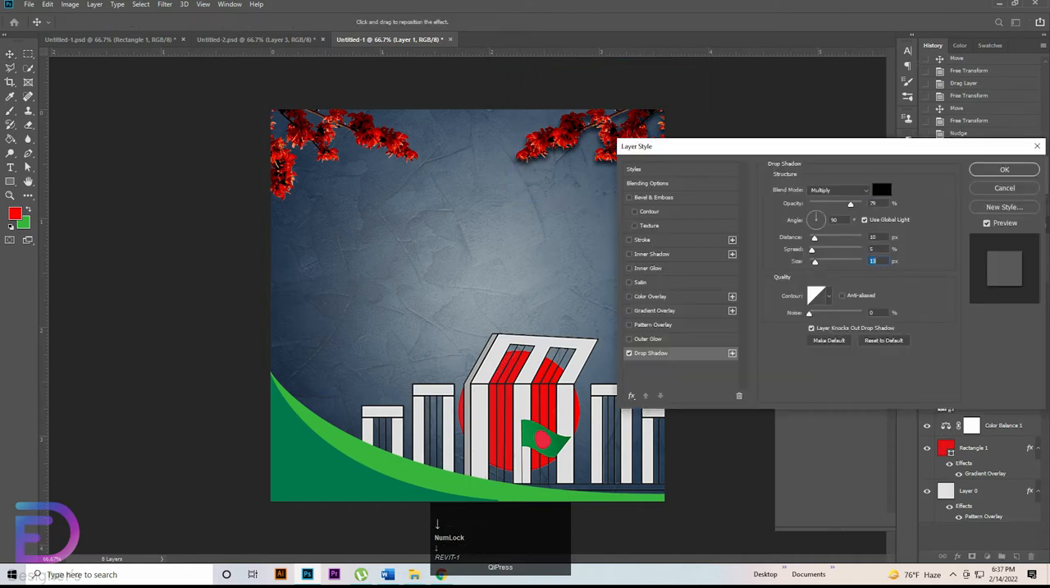
double_click(874, 237)
key("Down")
key("Down")
double_click(873, 248)
key("Down")
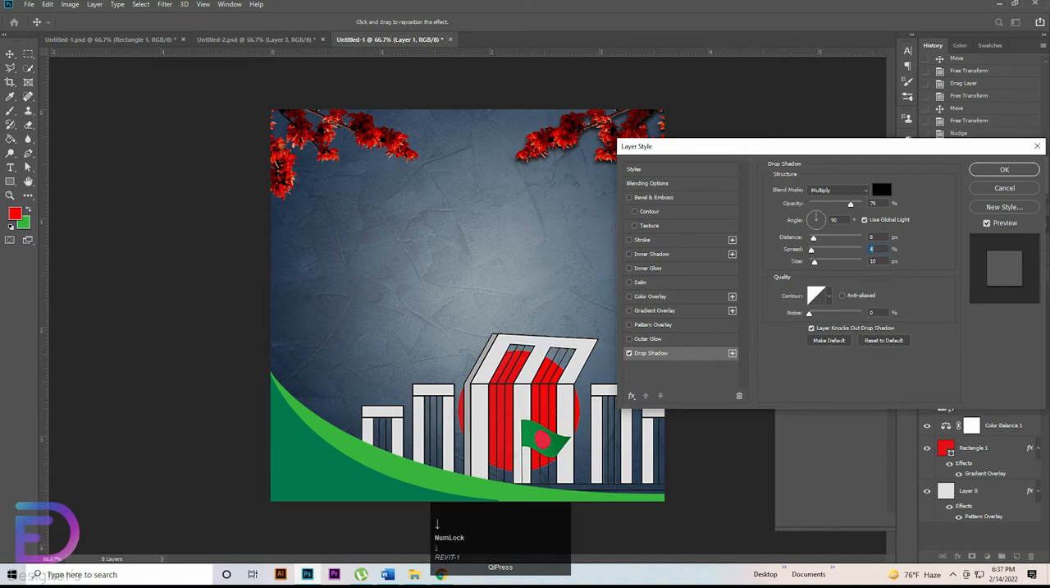
Step: Set the drop shadow's opacity to 69% and distance to 10 px, raise its spread by 1%, and apply the changes
double_click(874, 203)
key("shift+Down")
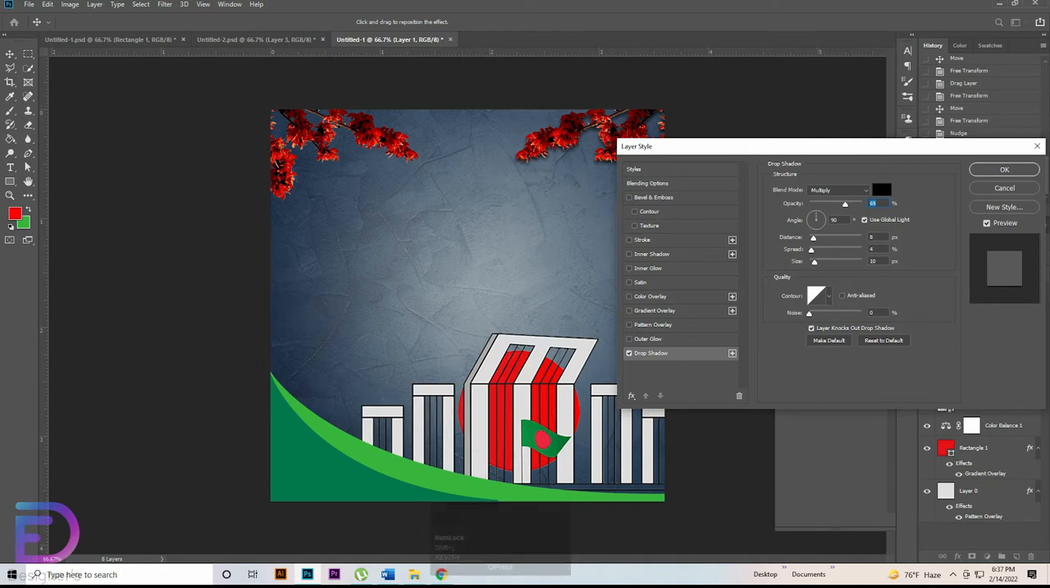
double_click(874, 237)
key("Up")
key("Up")
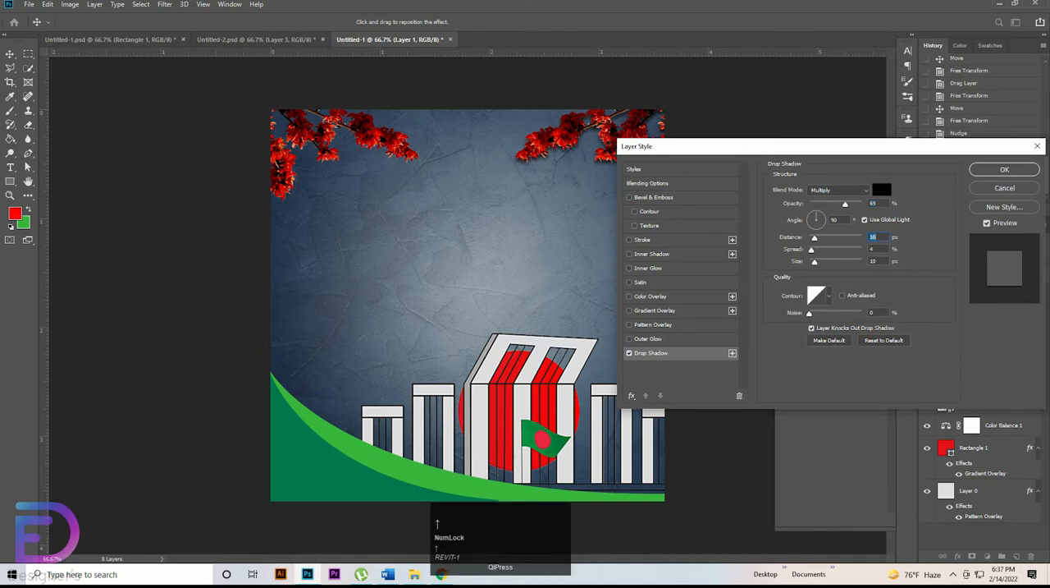
double_click(874, 249)
key("Up")
left_click(1004, 169)
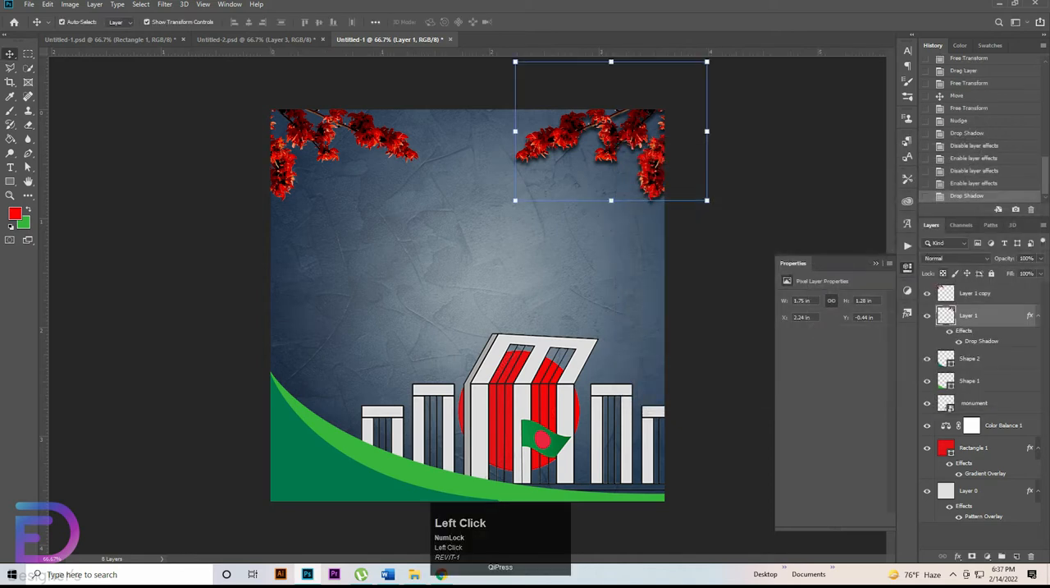
Step: Copy the drop shadow to the upper-left flower branch, compare it off and on, and deselect the layer
left_click_drag(982, 341, 977, 293)
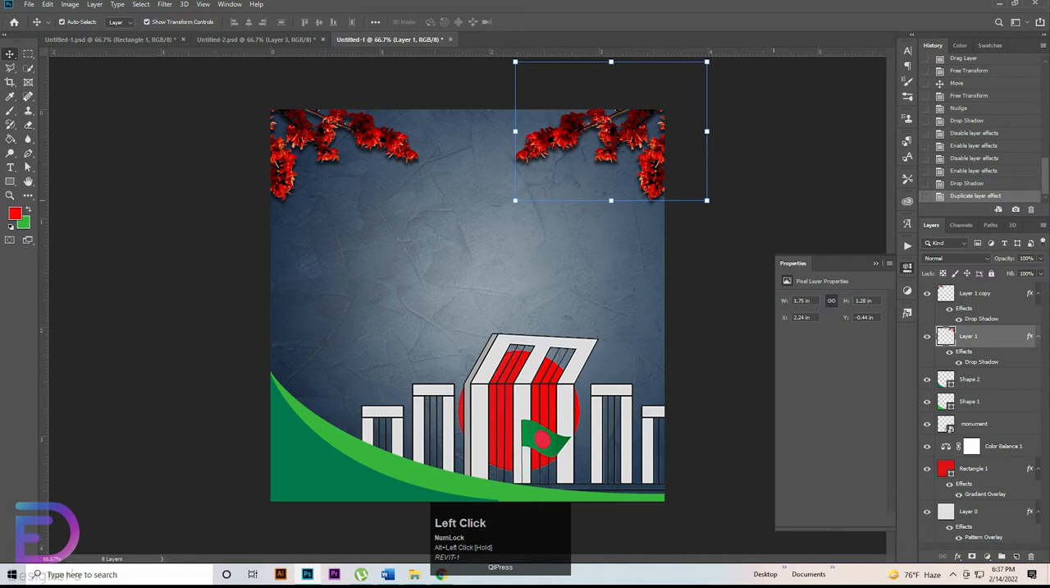
left_click(976, 293)
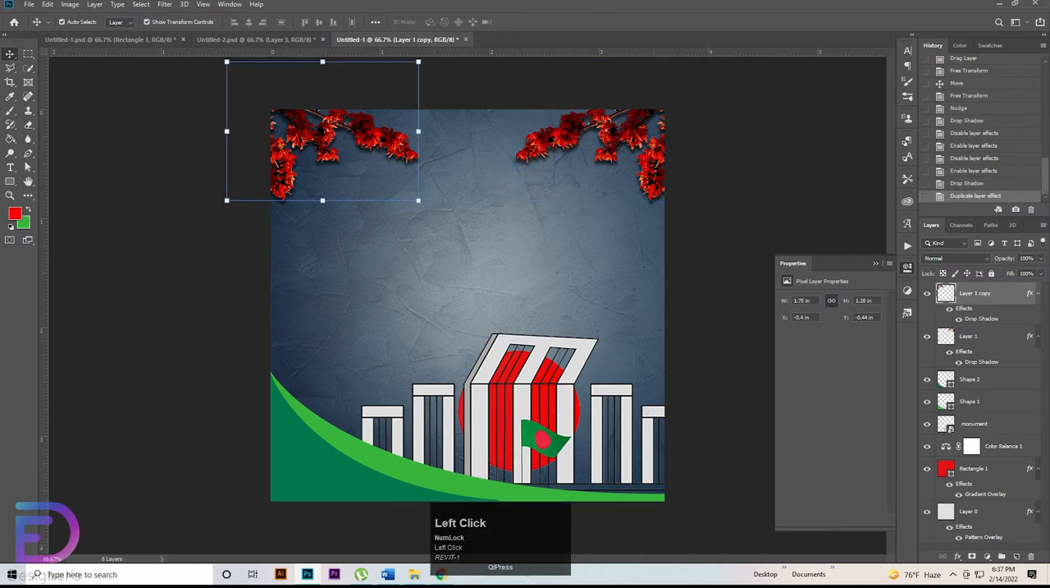
left_click(950, 308)
left_click(949, 308)
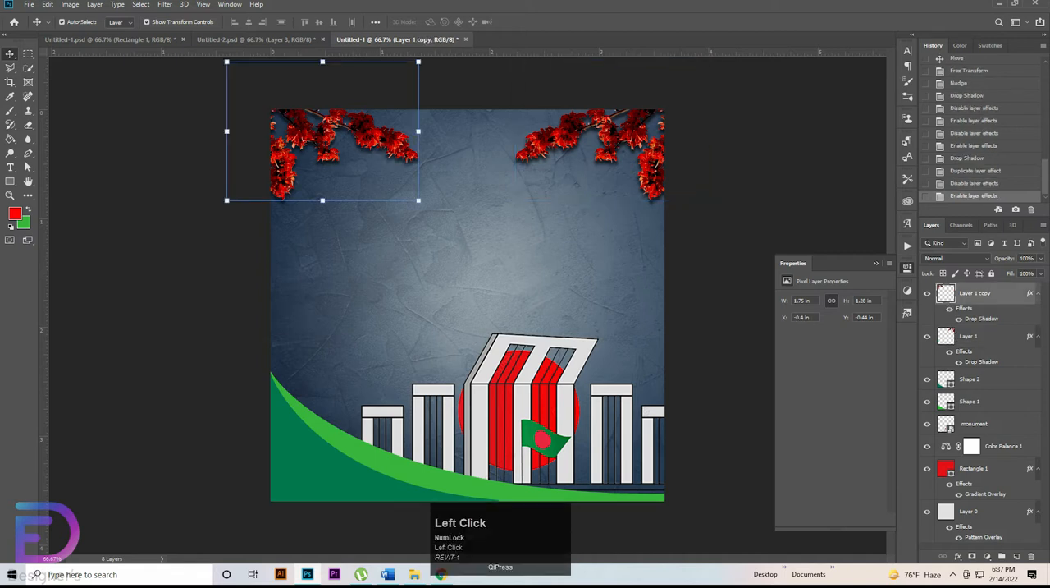
left_click(820, 188)
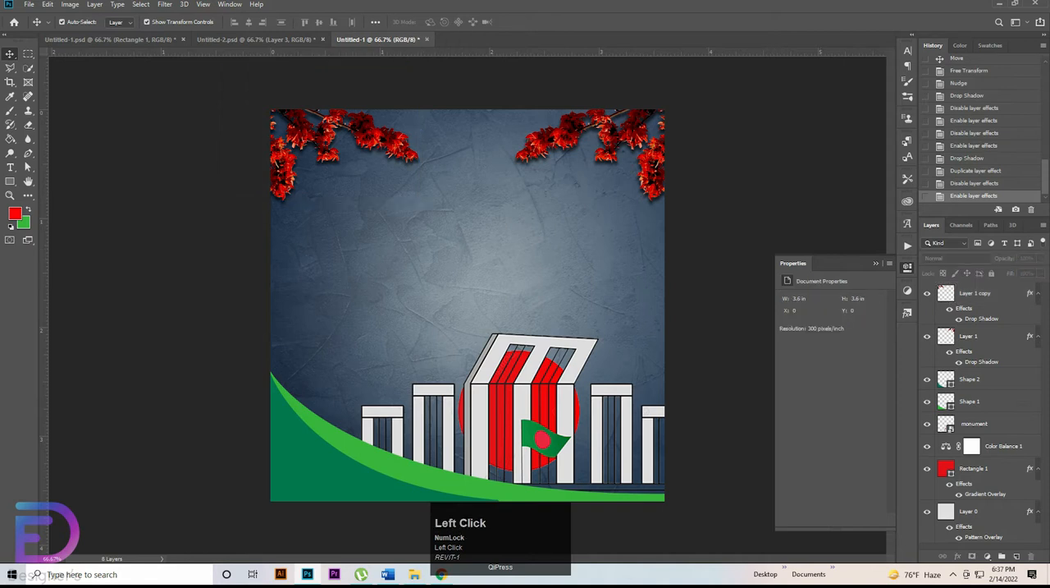
Step: Add a new empty layer above the left flower branch copy and name it "brush"
left_click(976, 293)
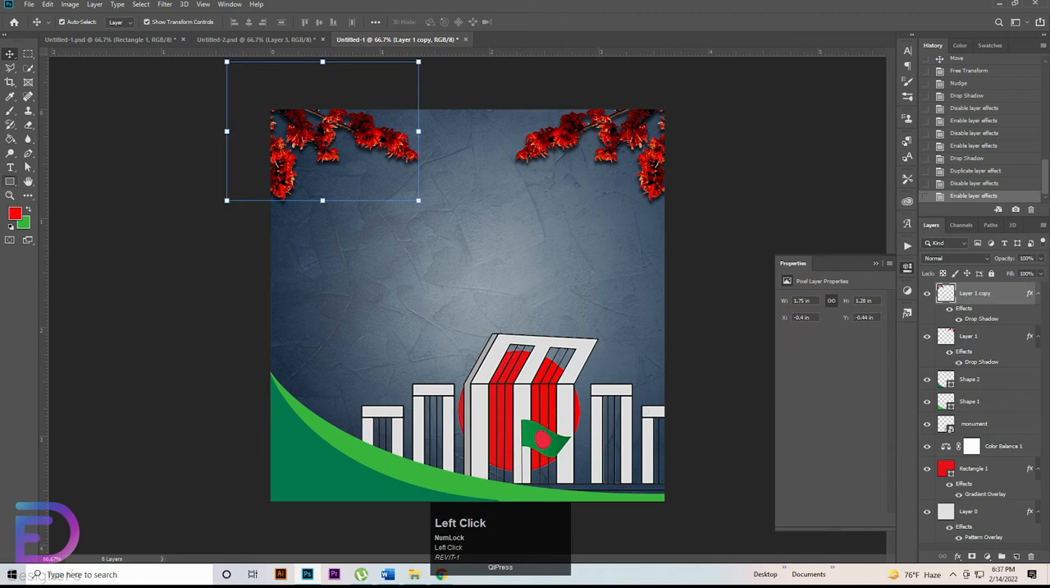
left_click(1017, 556)
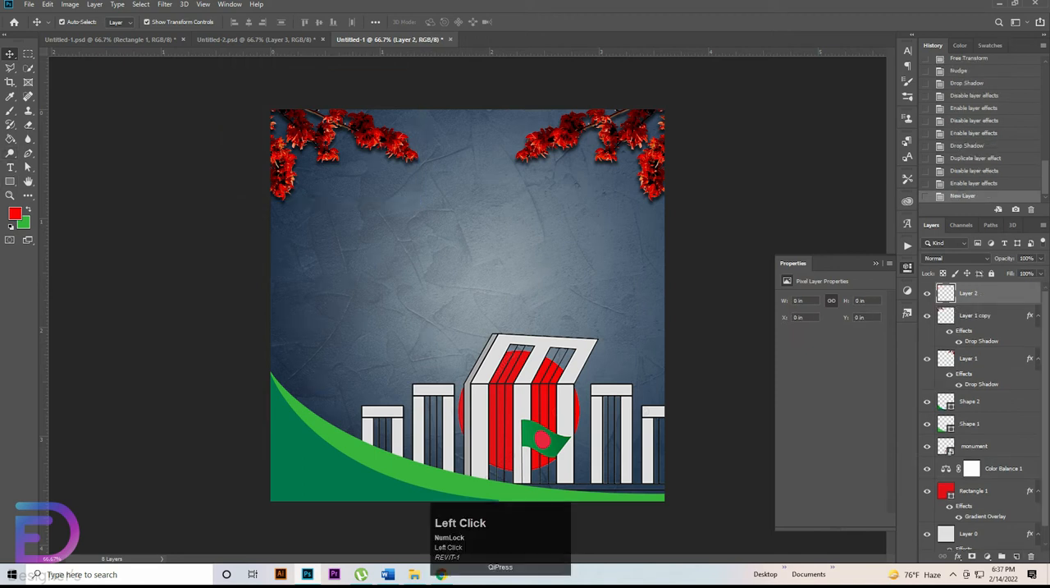
double_click(969, 293)
type("brush")
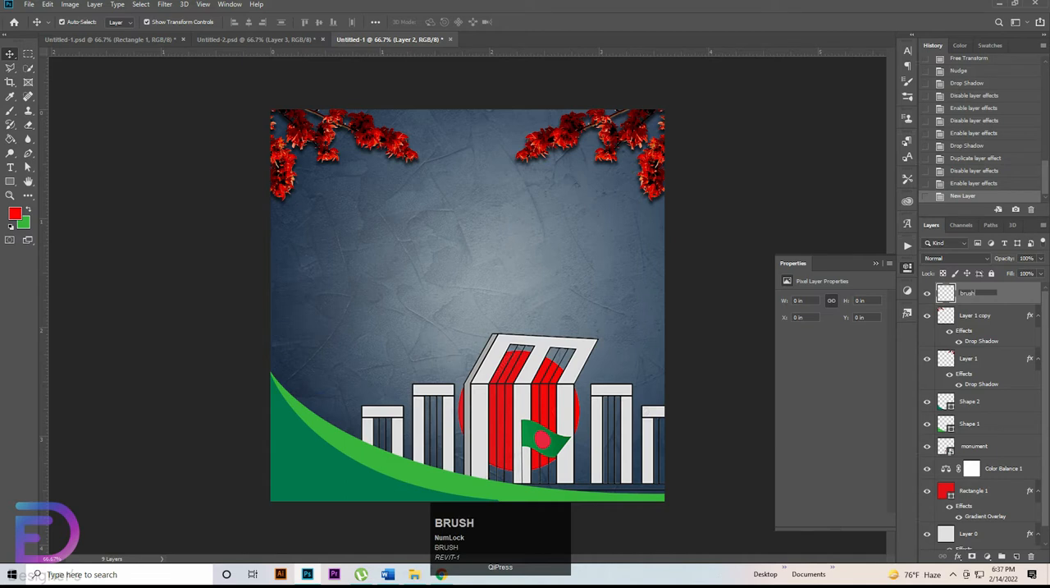
key("Return")
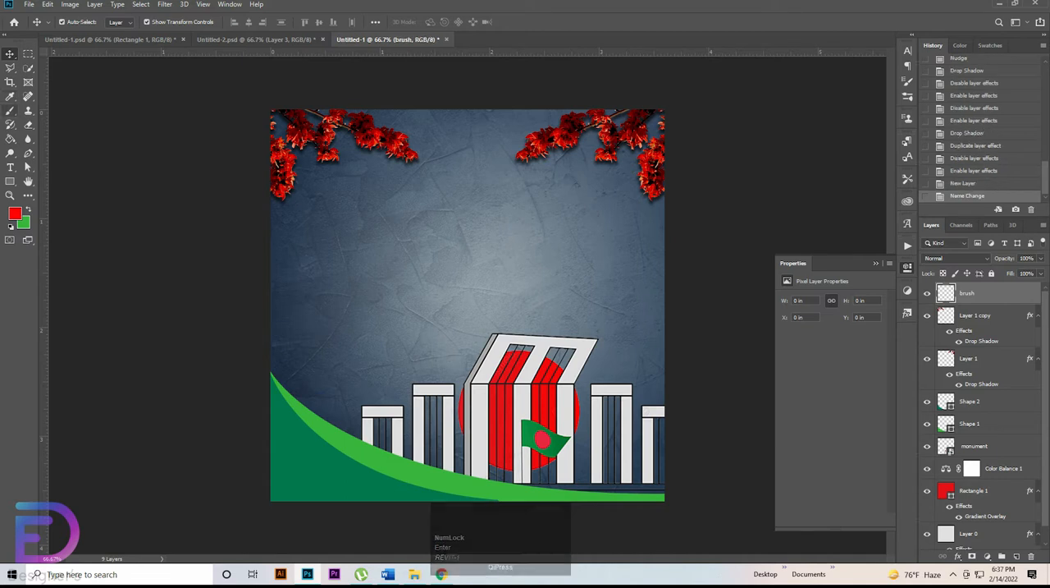
Step: Activate the Brush tool and browse its preset groups, collapsing Paint Splash Brushes 1 2
left_click(10, 110)
left_click(49, 109)
right_click(484, 162)
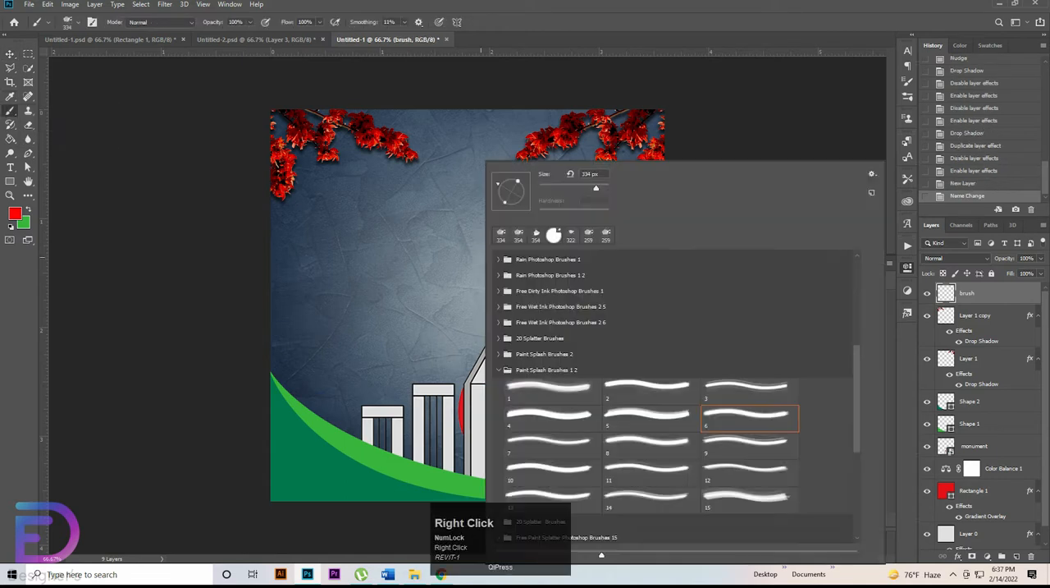
scroll(673, 394, "down", 5)
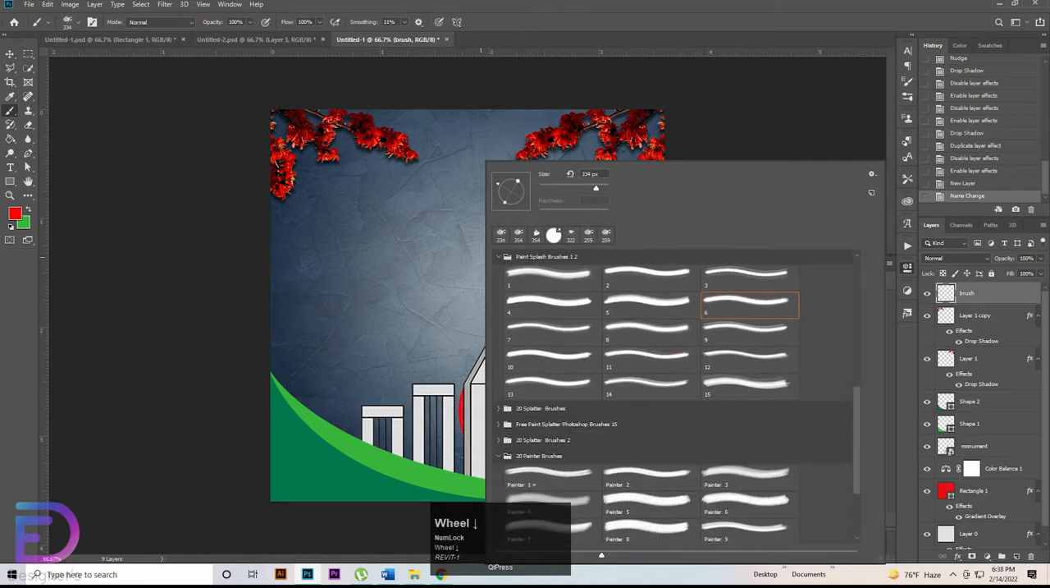
scroll(672, 394, "up", 5)
left_click(498, 369)
scroll(574, 385, "up", 4)
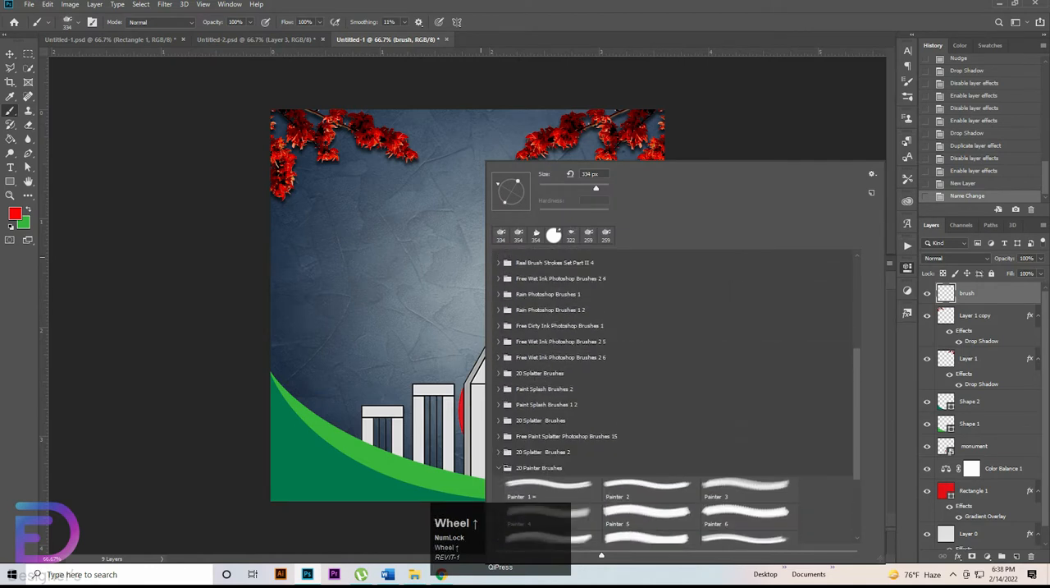
scroll(681, 398, "down", 3)
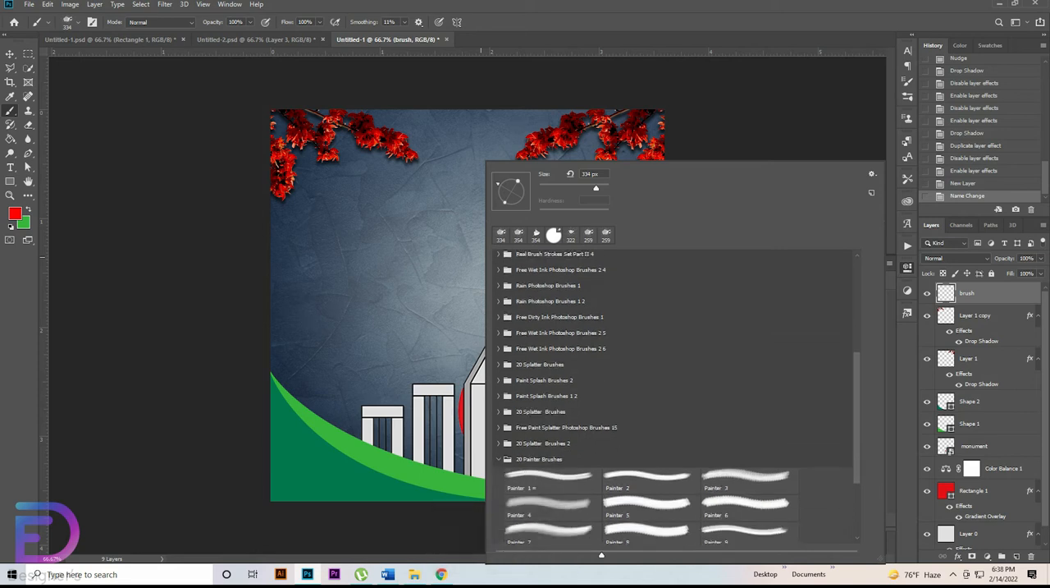
Step: Try brush 4 from the Paint Splash Brushes 2 group at a size of 174 px
left_click(498, 380)
left_click(553, 427)
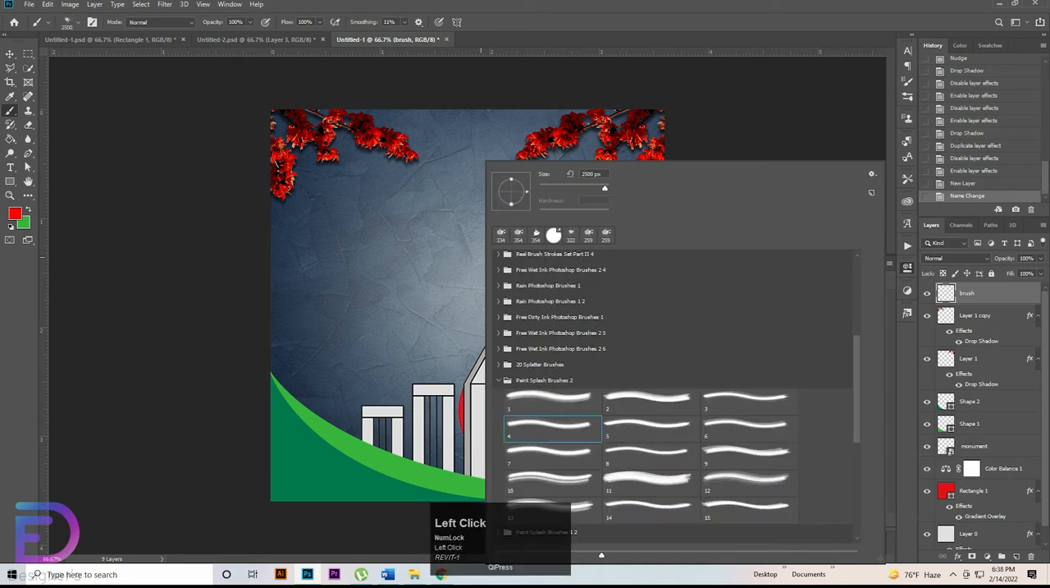
left_click_drag(605, 189, 587, 188)
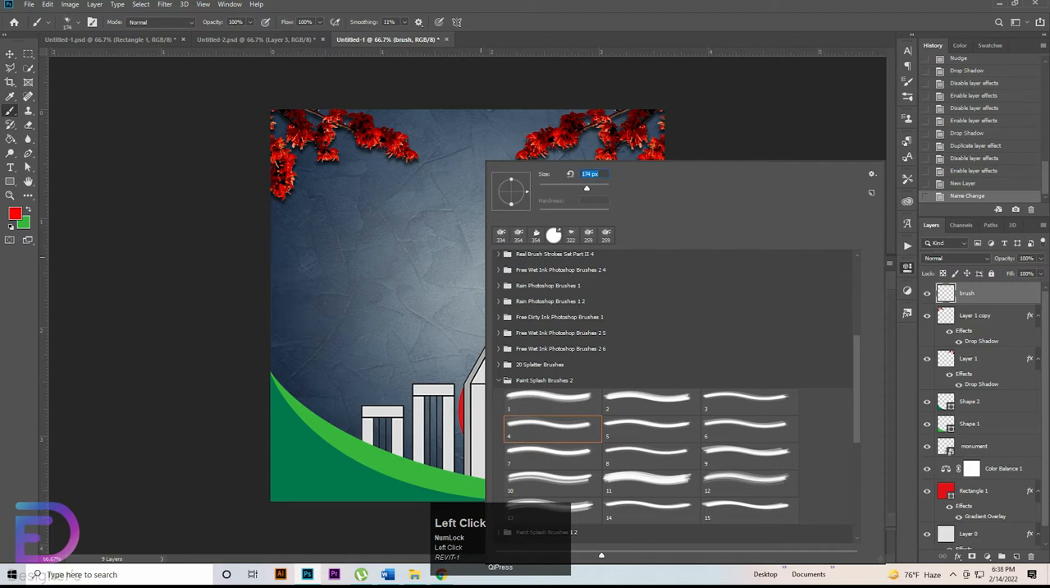
Step: Choose brush 4 from the Paint Splash Brushes 1 2 group and set its size to 354 px
scroll(673, 394, "down", 1)
scroll(673, 393, "down", 5)
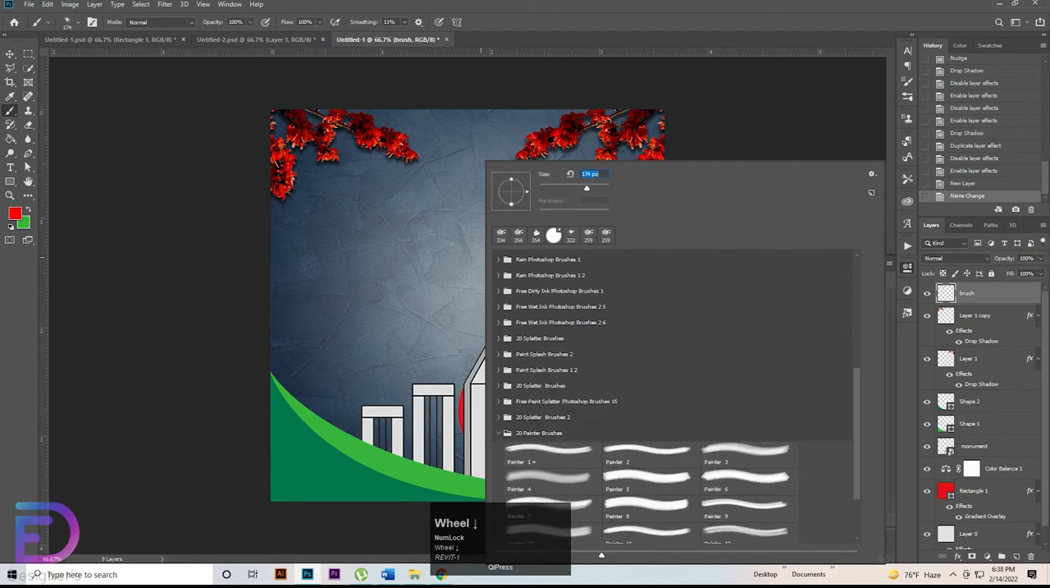
left_click(498, 309)
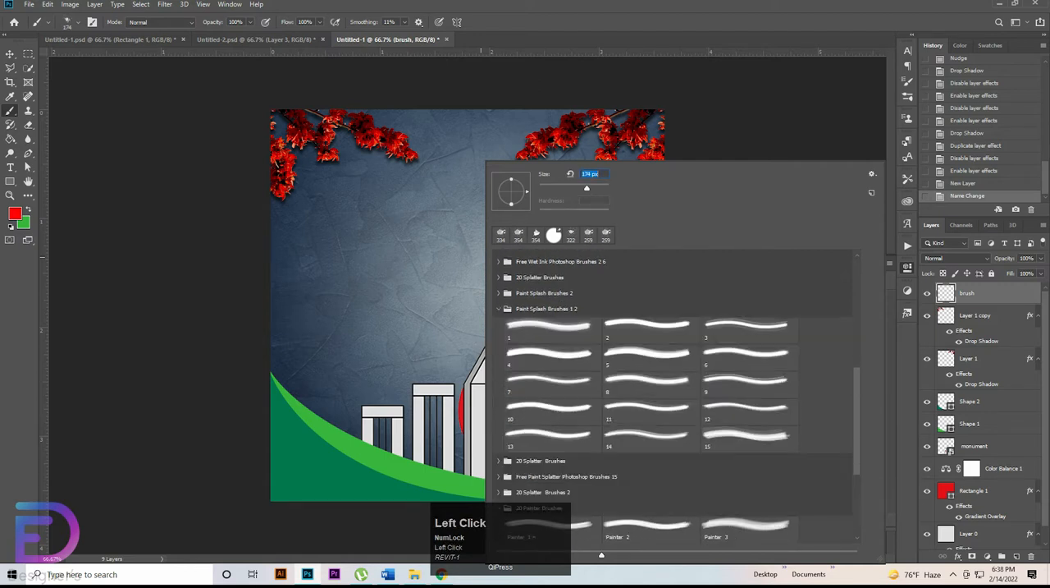
left_click(552, 357)
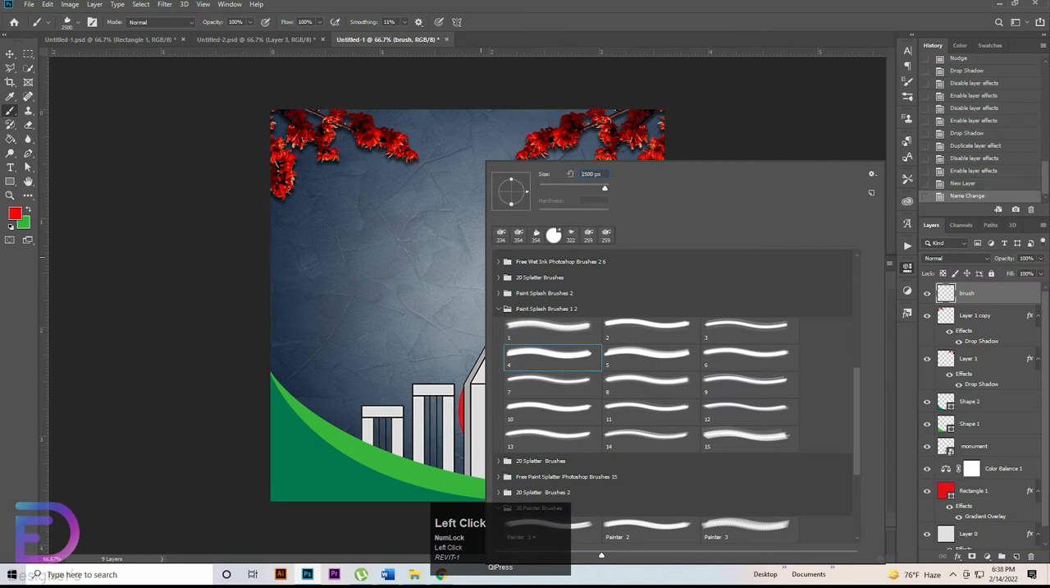
mouse_move(603, 174)
left_mouse_down()
mouse_move(579, 174)
mouse_move(597, 188)
left_mouse_up()
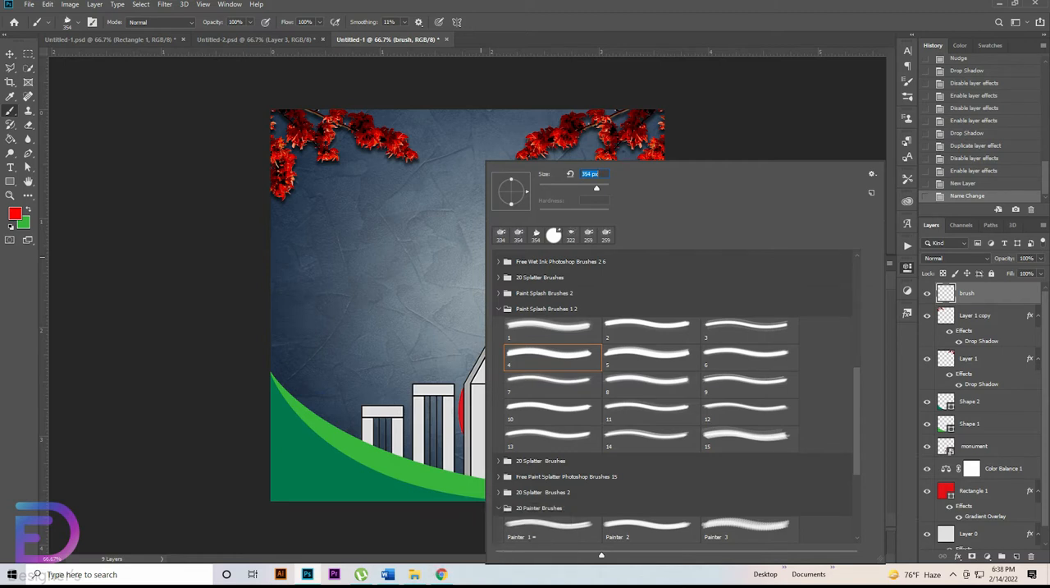
Step: Set the splash brush to 417 px, tilt its angle, and stamp it in green above the monument's left part
left_click_drag(597, 188, 599, 189)
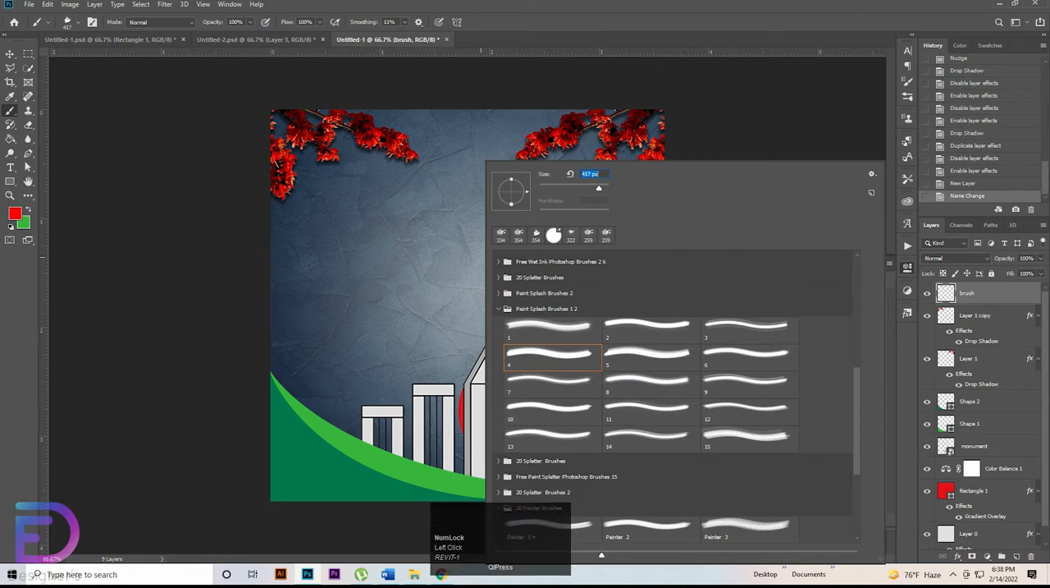
left_click_drag(527, 191, 525, 198)
left_click(461, 208)
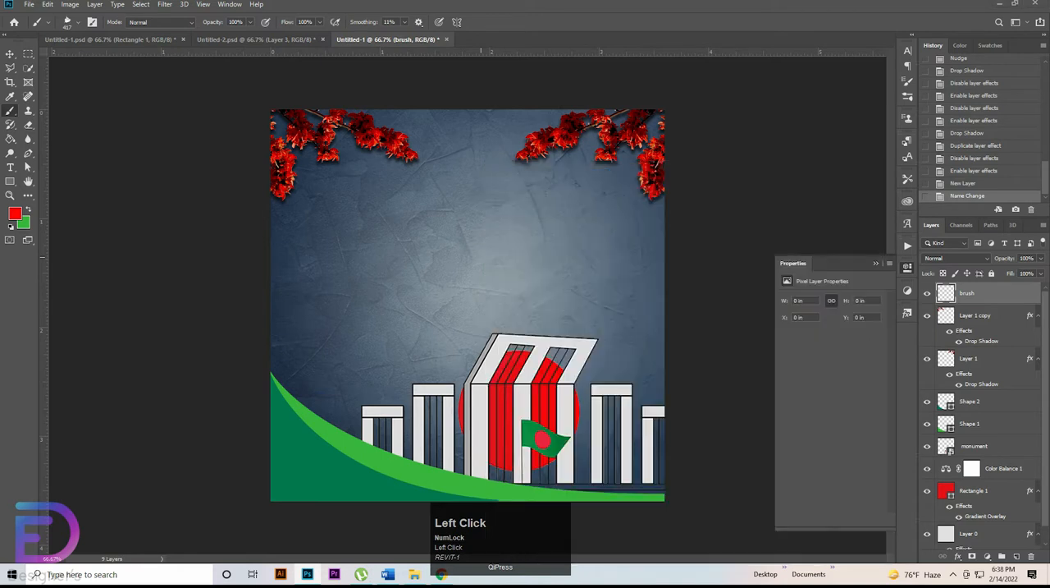
right_click(505, 203)
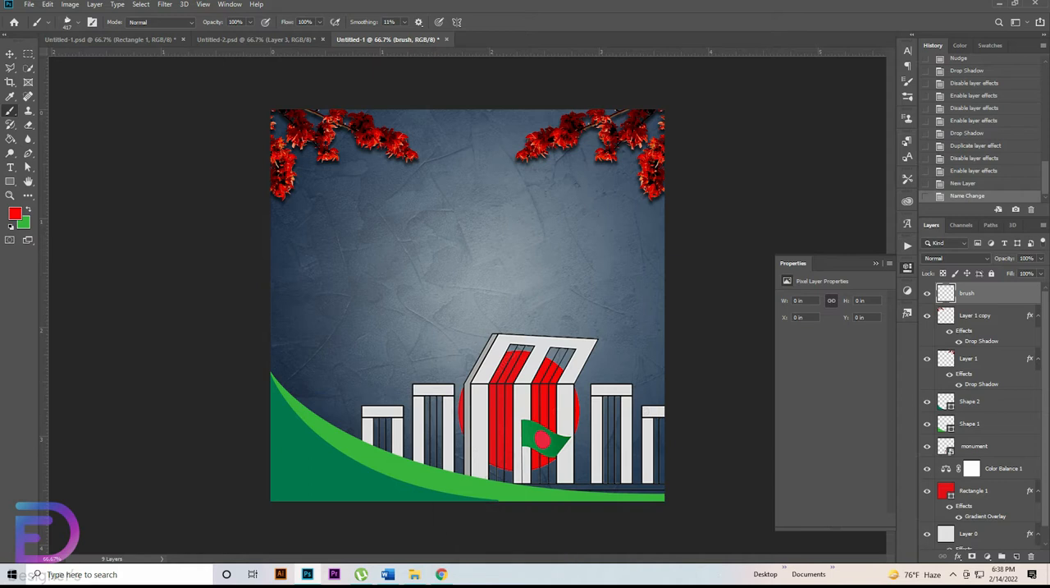
left_click(25, 208)
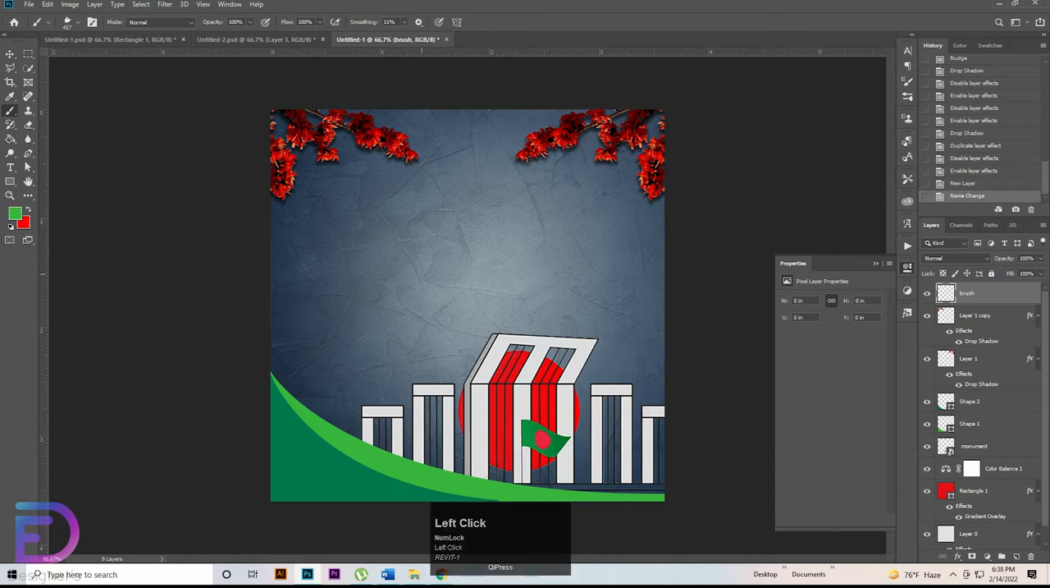
left_click(428, 258)
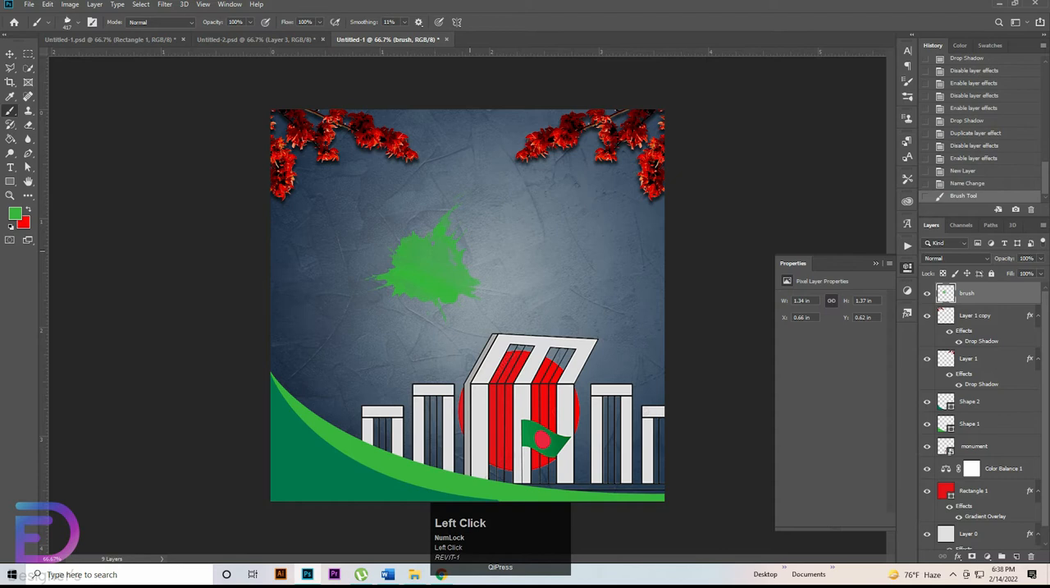
Step: Choose brush 6 from the Paint Splash Brushes 1 2 group and set its size to 291 px
right_click(455, 164)
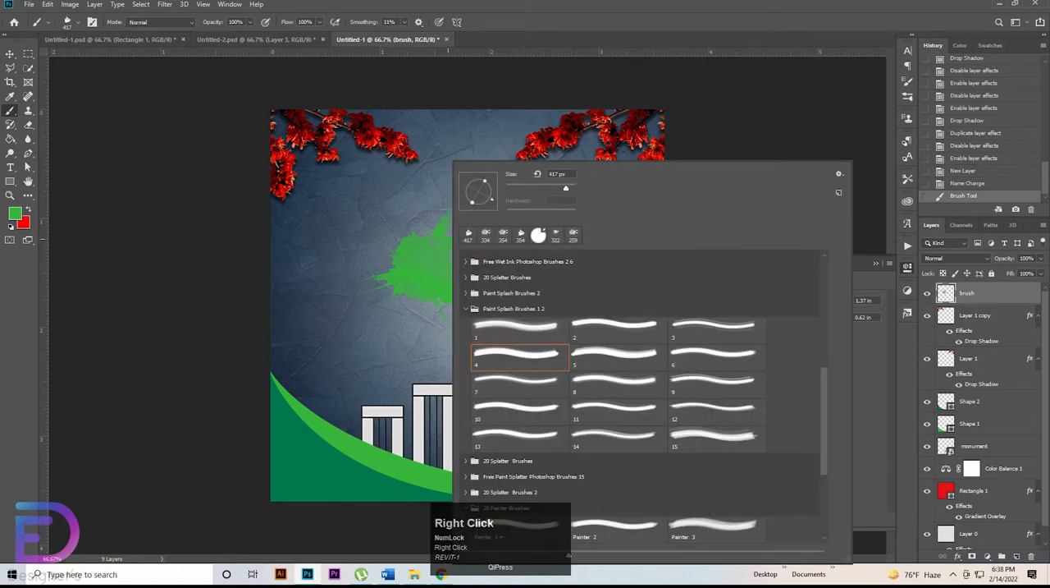
left_click(716, 357)
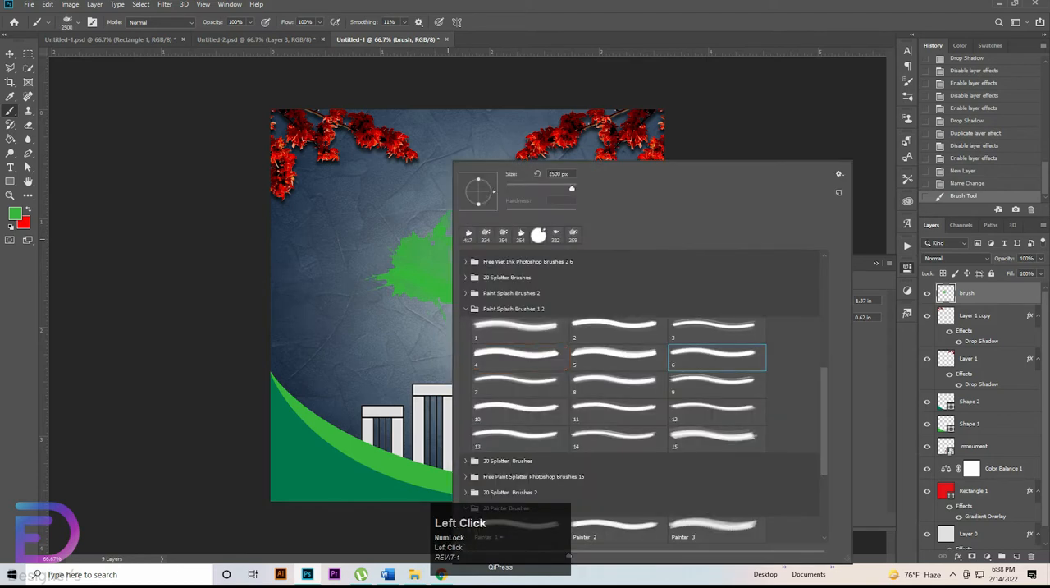
left_click_drag(572, 189, 559, 189)
left_click(448, 239)
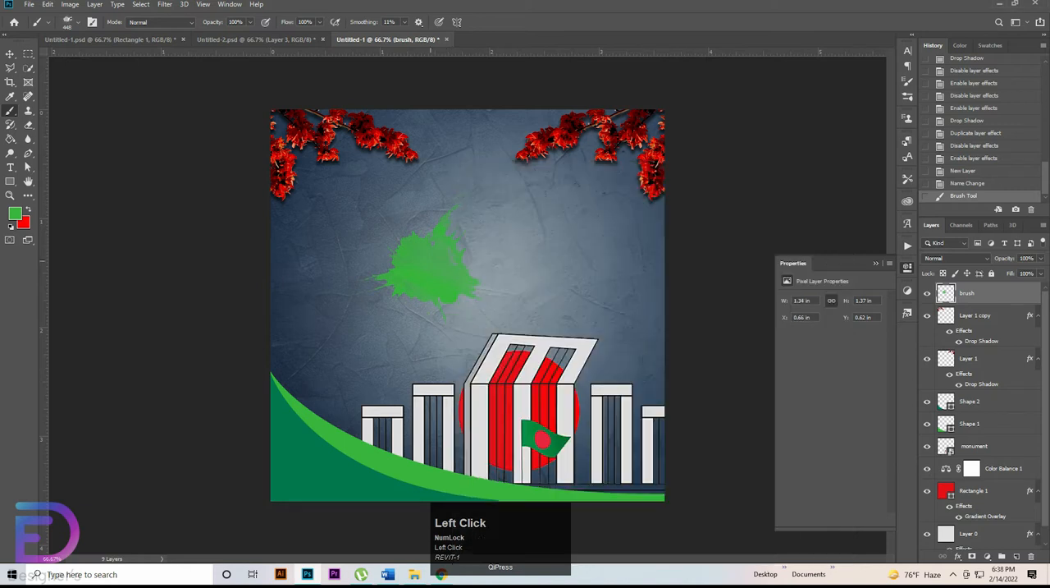
right_click(438, 163)
left_click_drag(550, 189, 544, 189)
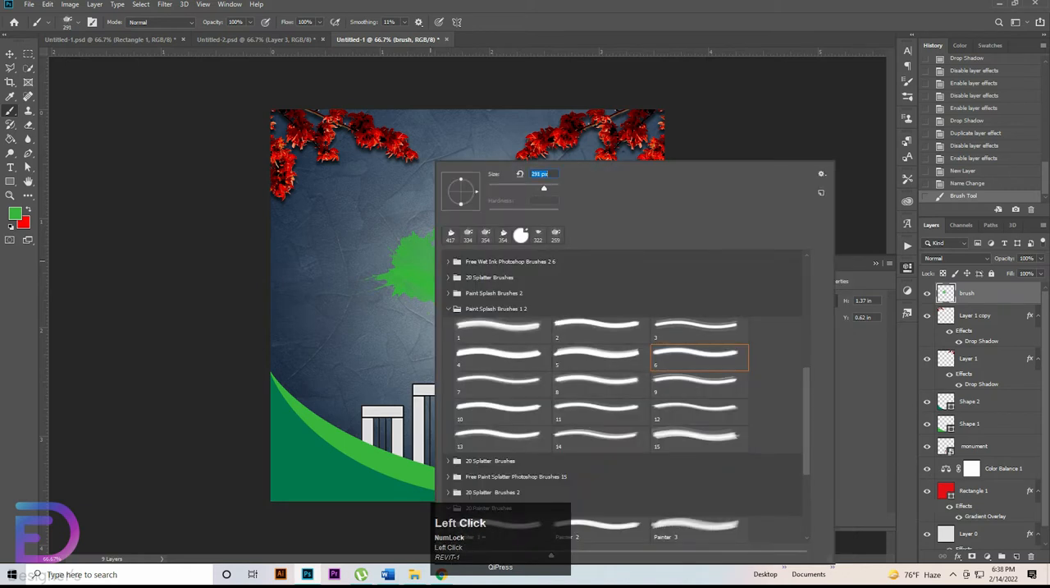
left_click(515, 149)
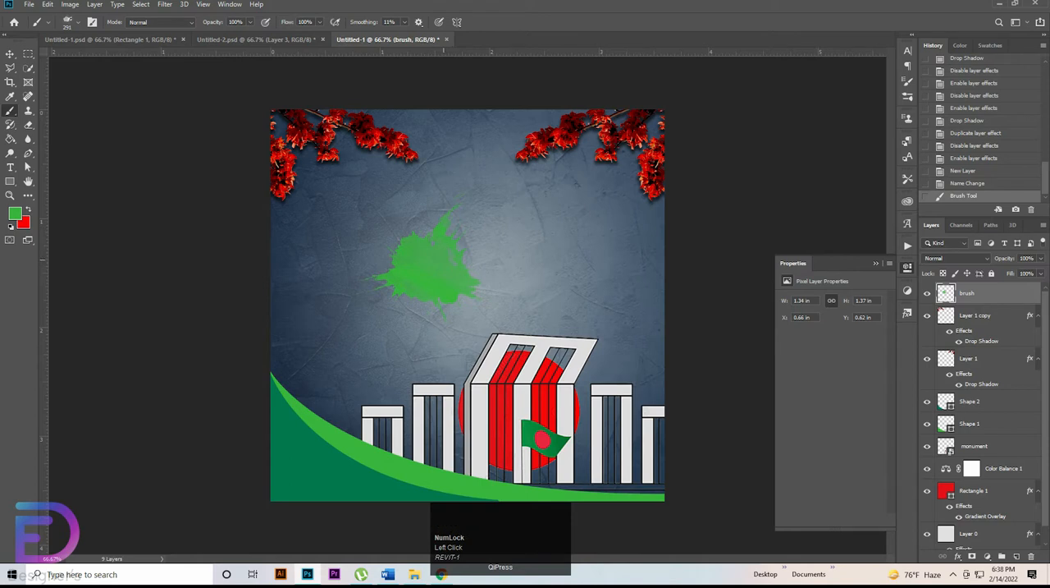
Step: Stamp brush 6 repeatedly in green over the splash to fill it and roughen its left and right edges
left_click(446, 261)
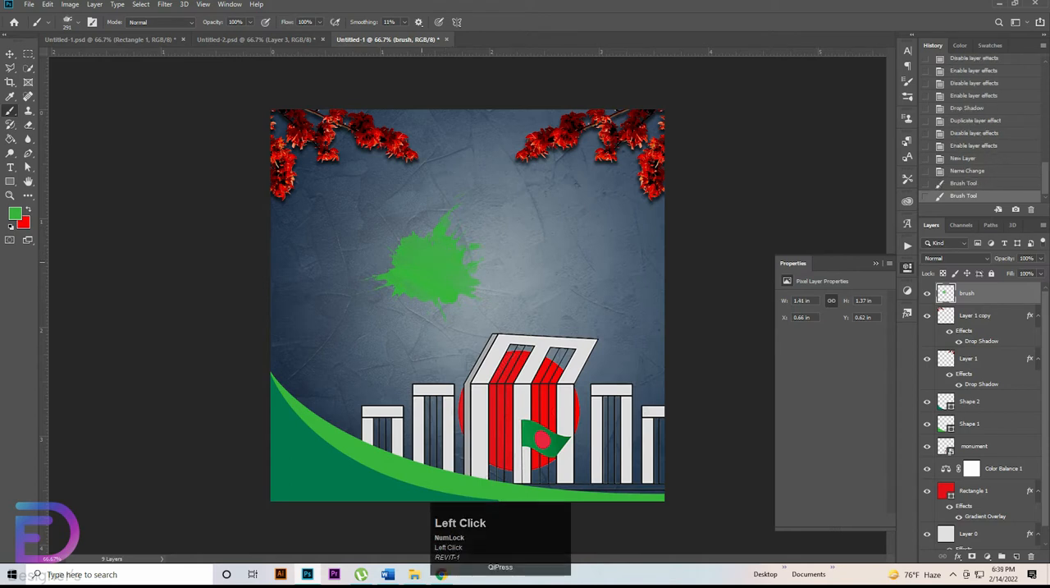
left_click(425, 270)
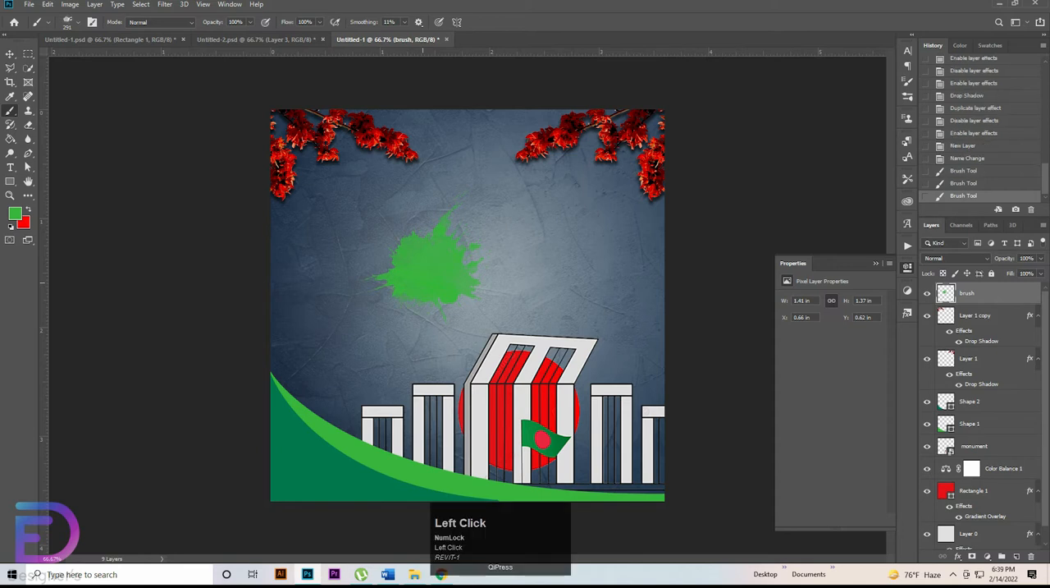
right_click(425, 268)
left_click(425, 268)
left_click(389, 240)
left_click(383, 259)
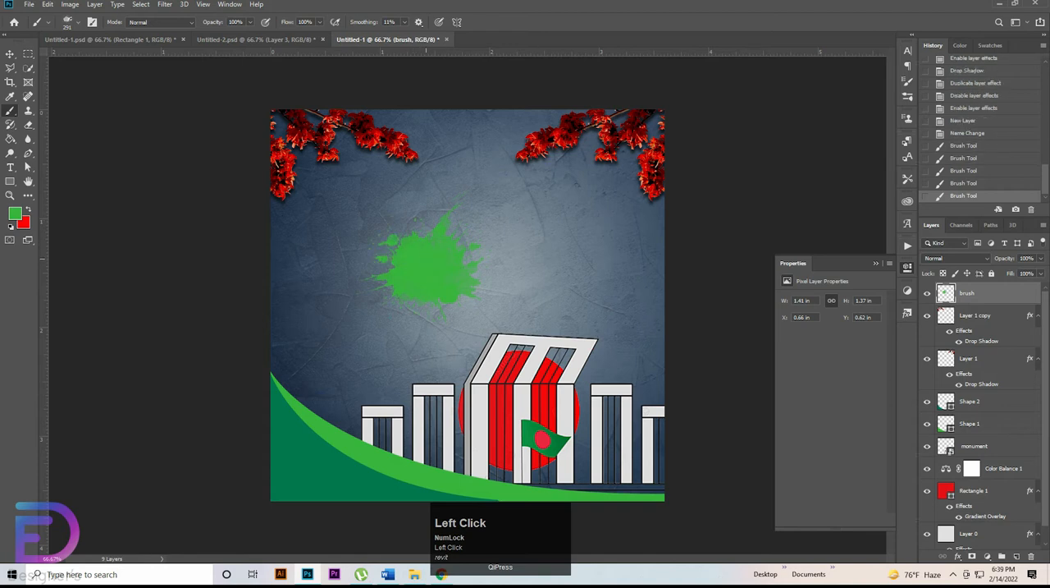
left_click(426, 259)
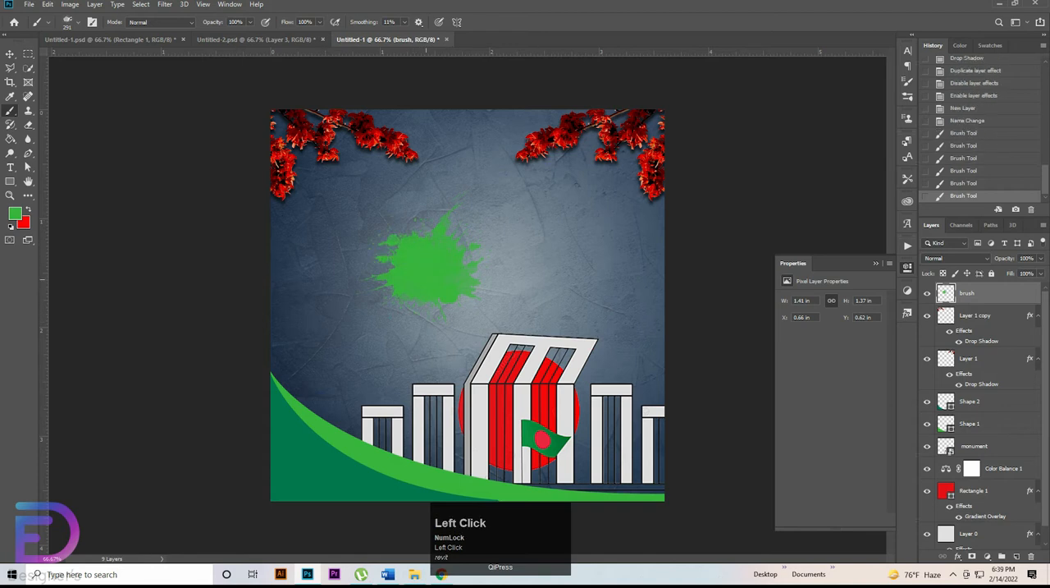
Step: Choose brush 7 from the Paint Splash Brushes 1 2 group, reduce its size, and stamp fine green splatter over the splash
right_click(434, 163)
left_click(592, 353)
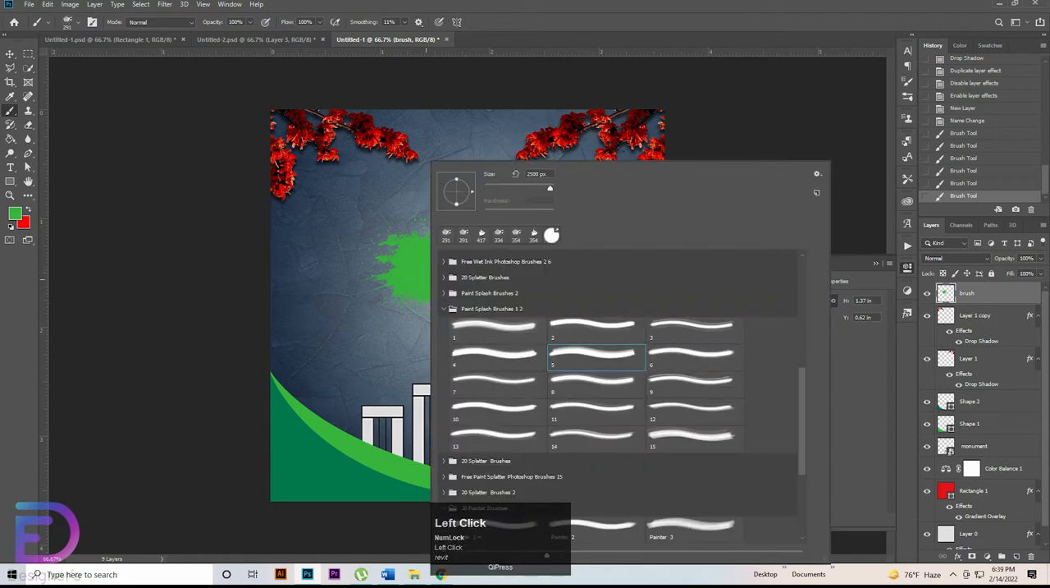
left_click(497, 357)
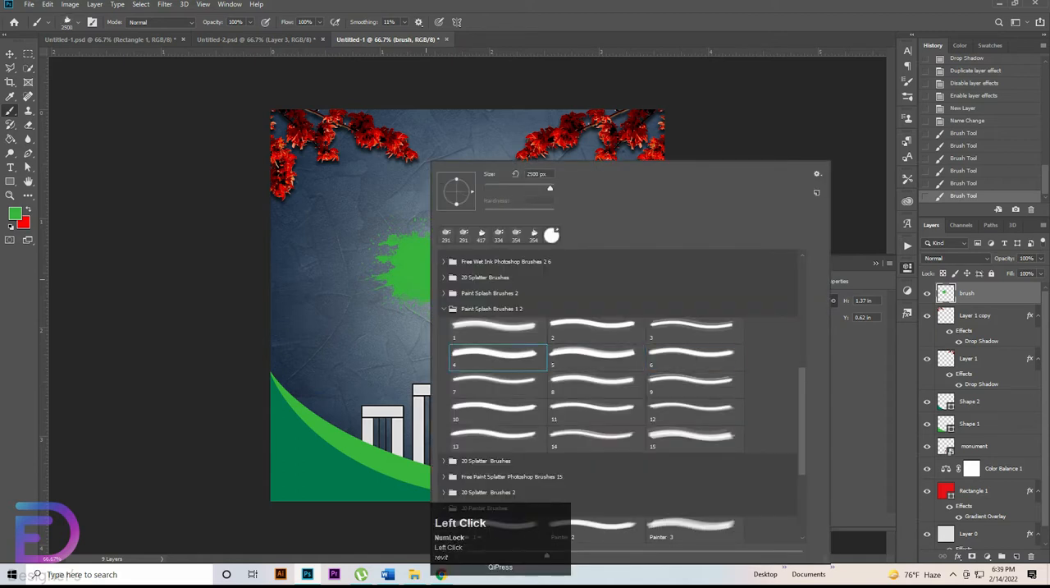
left_click(497, 383)
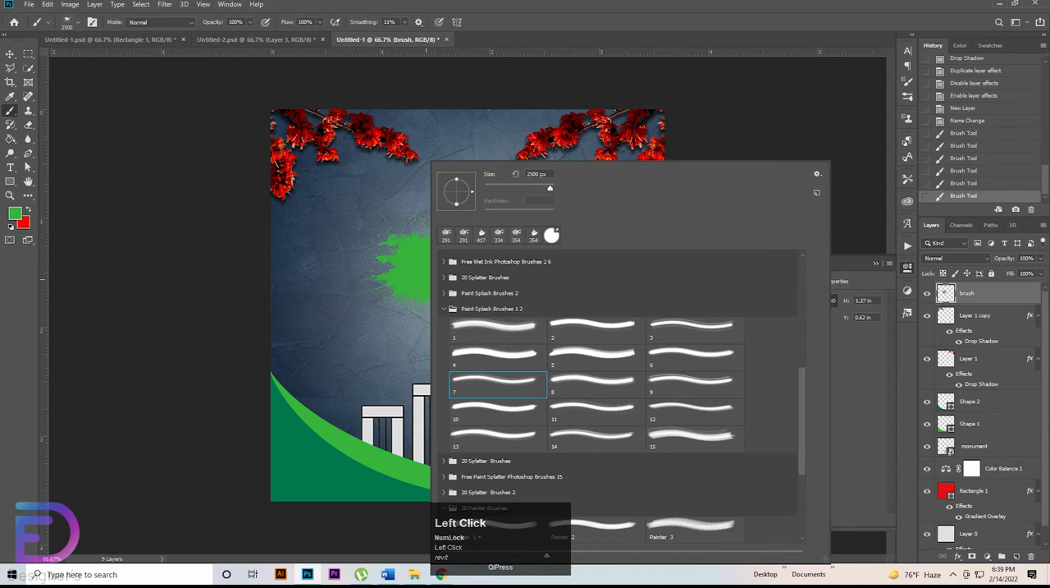
left_click_drag(540, 188, 547, 188)
key("Return")
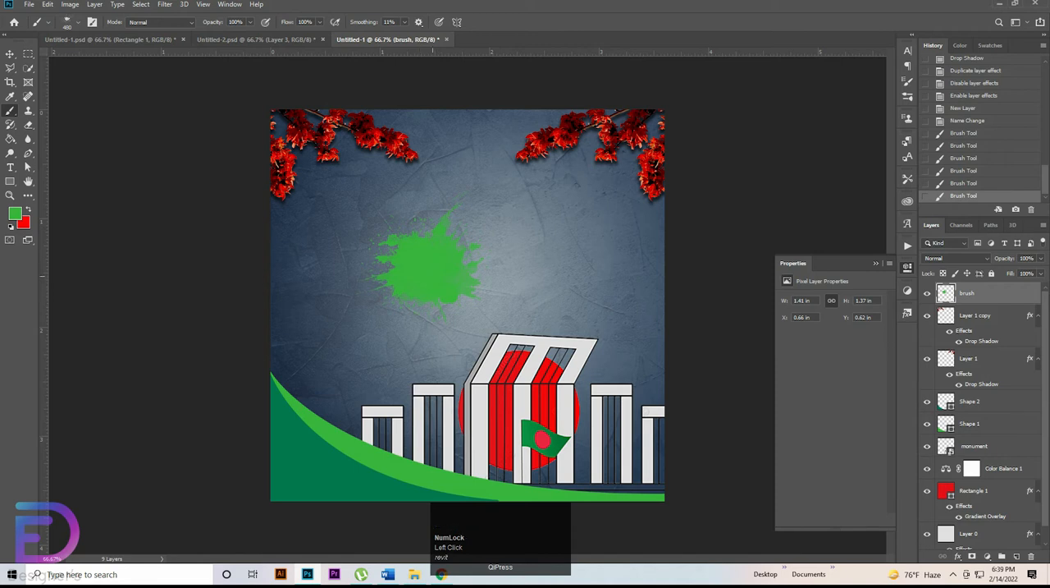
left_click(432, 261)
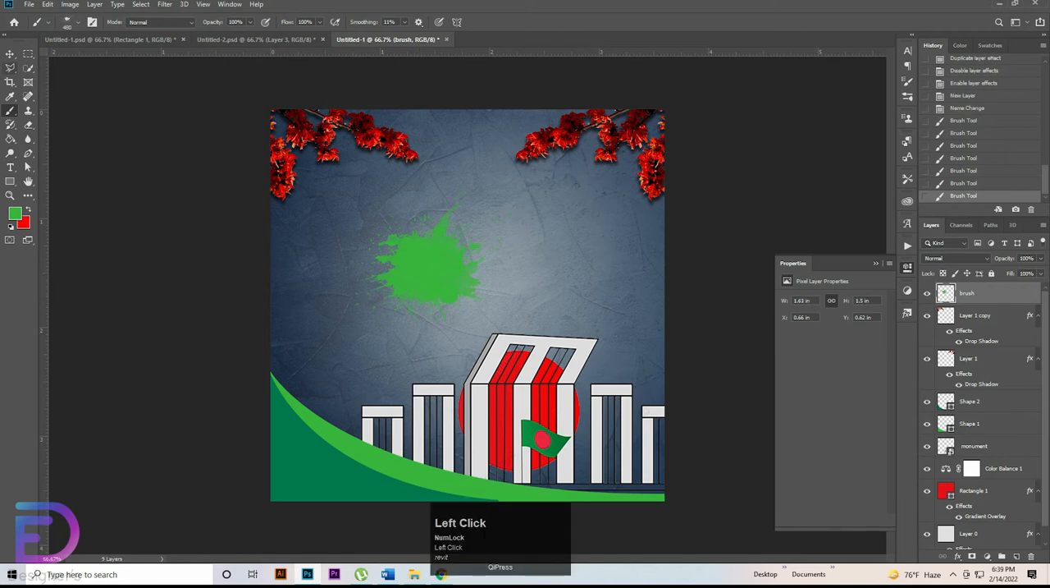
Step: Duplicate the green splash twice toward the right and place the middle copy's layer above the other splash layers
left_click(10, 53)
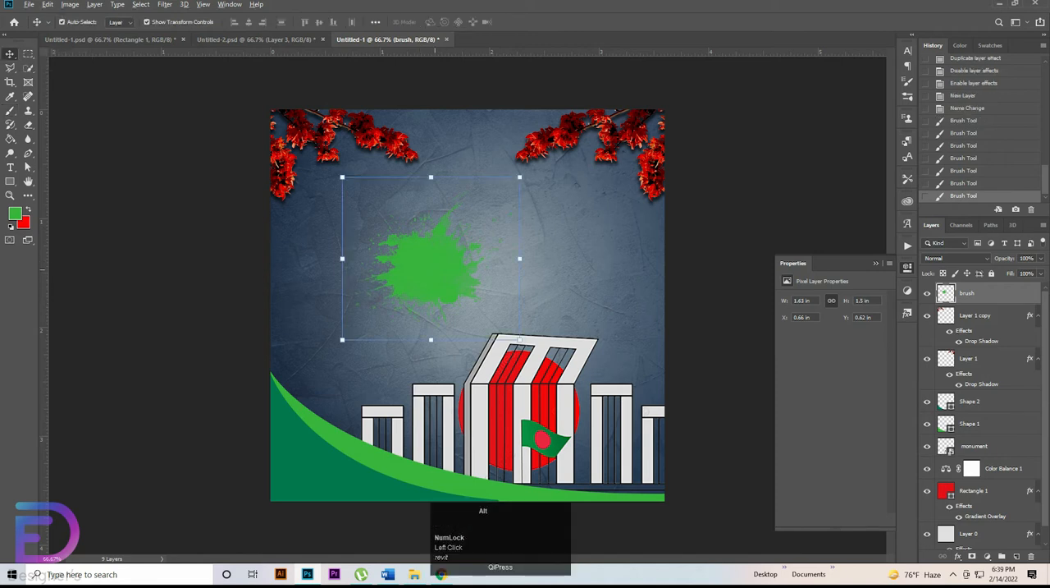
mouse_move(432, 268)
left_mouse_down()
mouse_move(468, 269)
mouse_move(515, 246)
left_mouse_up()
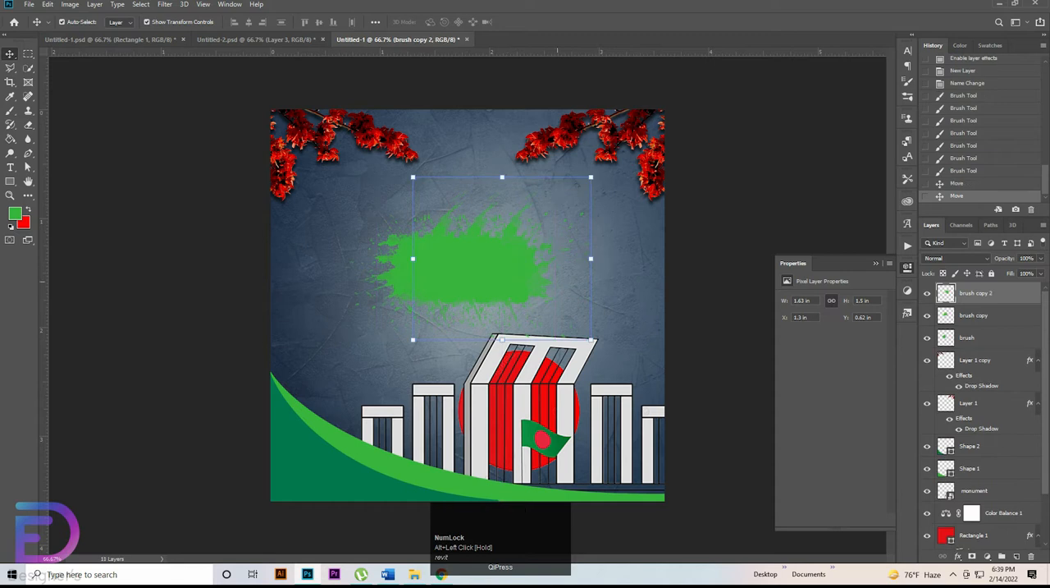
left_click(974, 315)
left_click_drag(974, 315, 974, 293)
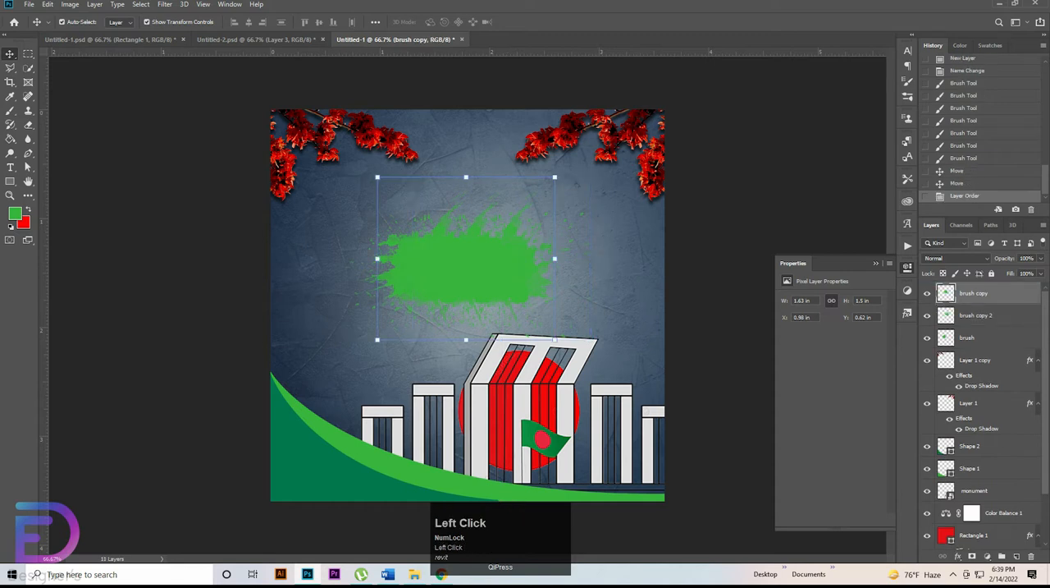
Step: Apply a Color Overlay to the middle splash copy, using the red fd0304 sampled from the circle behind the monument
double_click(1008, 293)
left_click(650, 296)
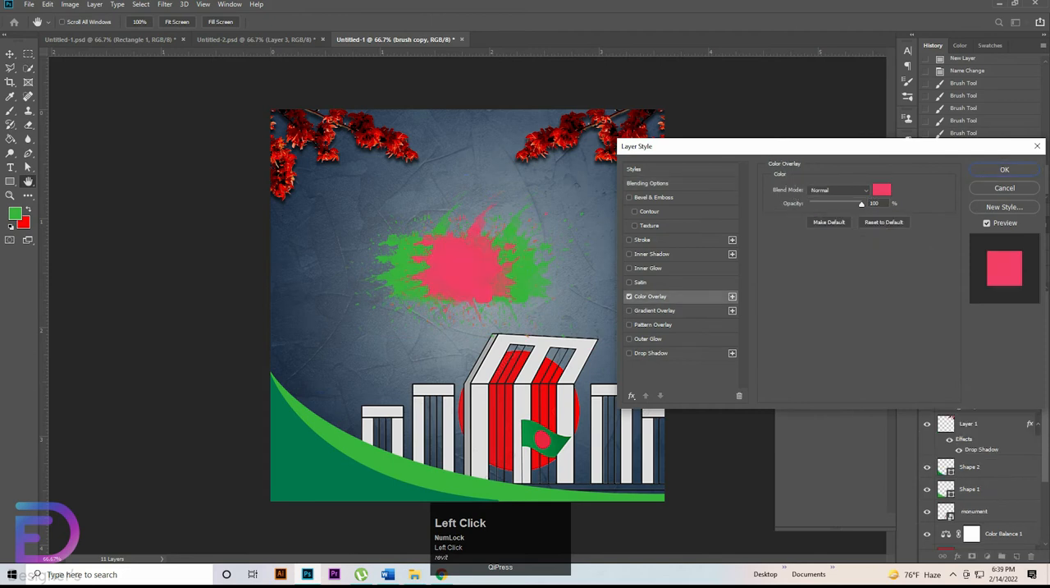
left_click(881, 190)
left_click(575, 408)
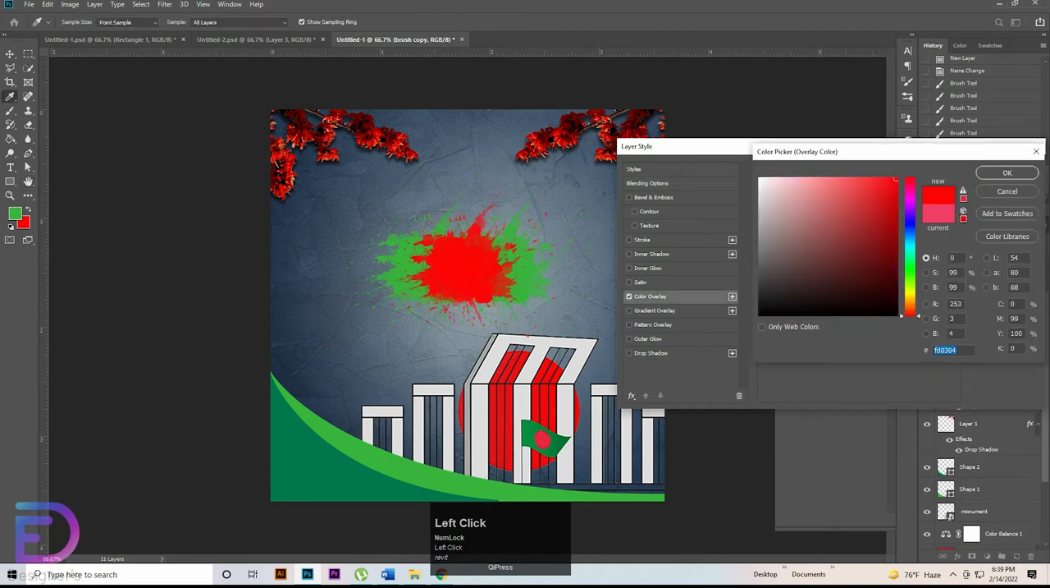
left_click(1008, 172)
left_click(1008, 170)
Step: Nudge the right green splash further right and the left green splash further left, away from the red one
left_click(551, 268)
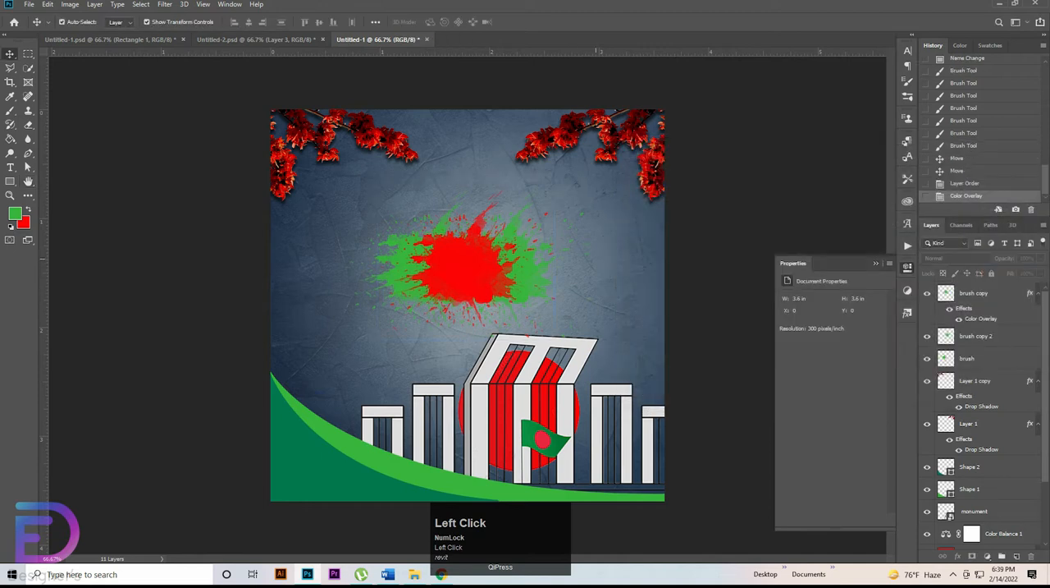
left_click(538, 266)
key("shift+Right")
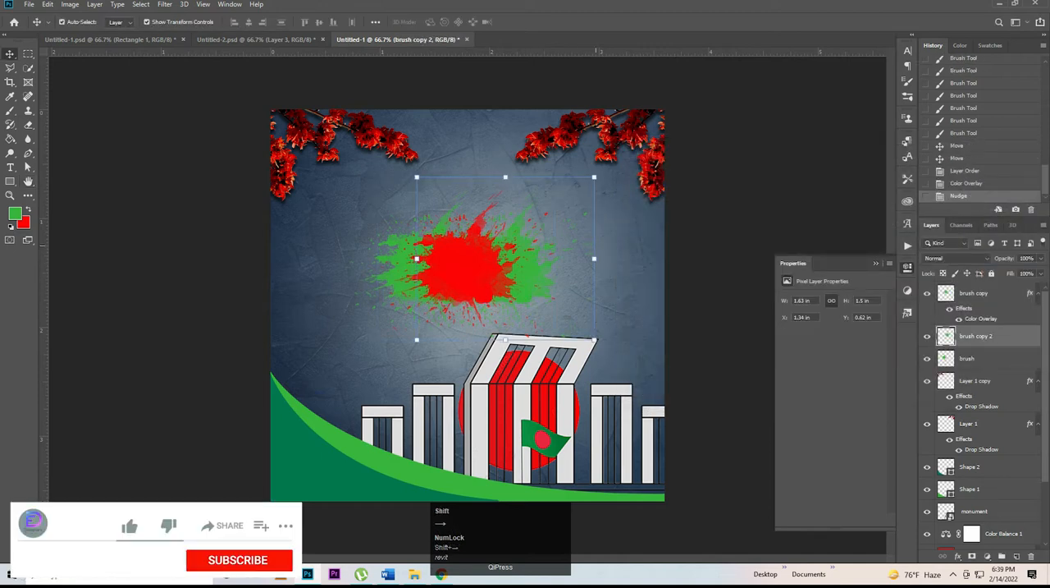
key("shift+Right")
left_click(386, 274)
key("shift+Left")
key("shift+Left")
key("shift+Left")
key("shift+Left")
key("shift+Left")
key("shift+Left")
key("shift+Left")
key("shift+Left")
key("shift+Left")
key("shift+Left")
key("shift+Left")
key("shift+Left")
key("shift+Left")
key("shift+Left")
key("shift+Left")
key("shift+Left")
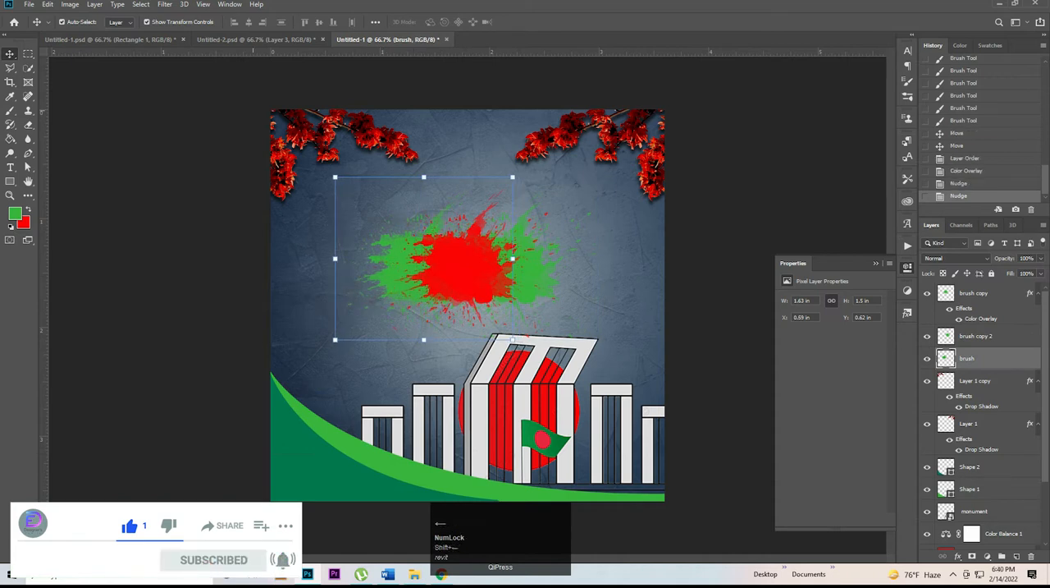
Step: Select all three splash layers, scale them together to 108.31%, and shift them slightly up and to the right
left_click(974, 293, "shift")
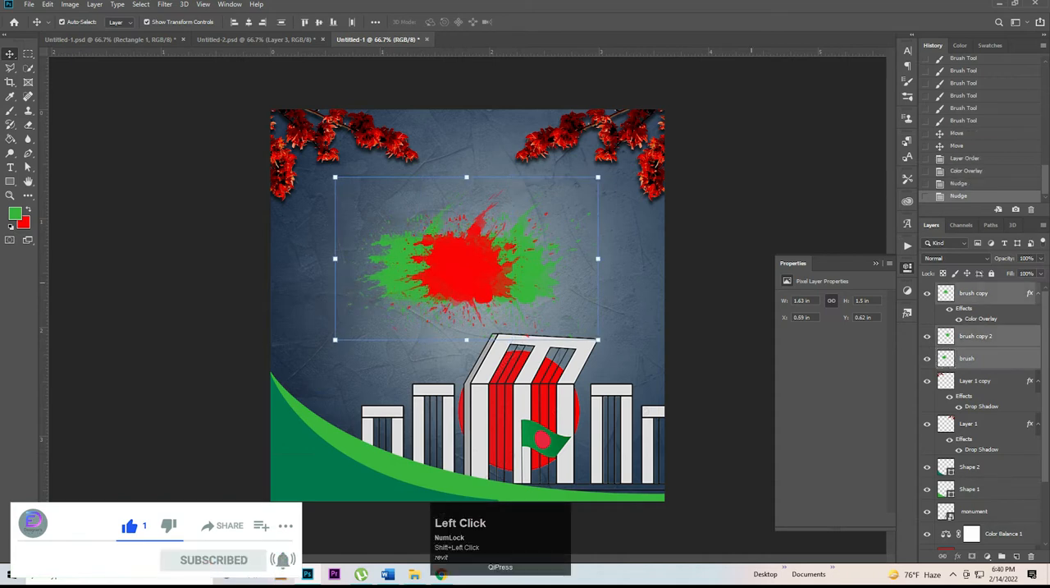
left_click_drag(599, 258, 620, 258)
mouse_move(511, 271)
left_mouse_down()
mouse_move(529, 256)
mouse_move(531, 236)
left_mouse_up()
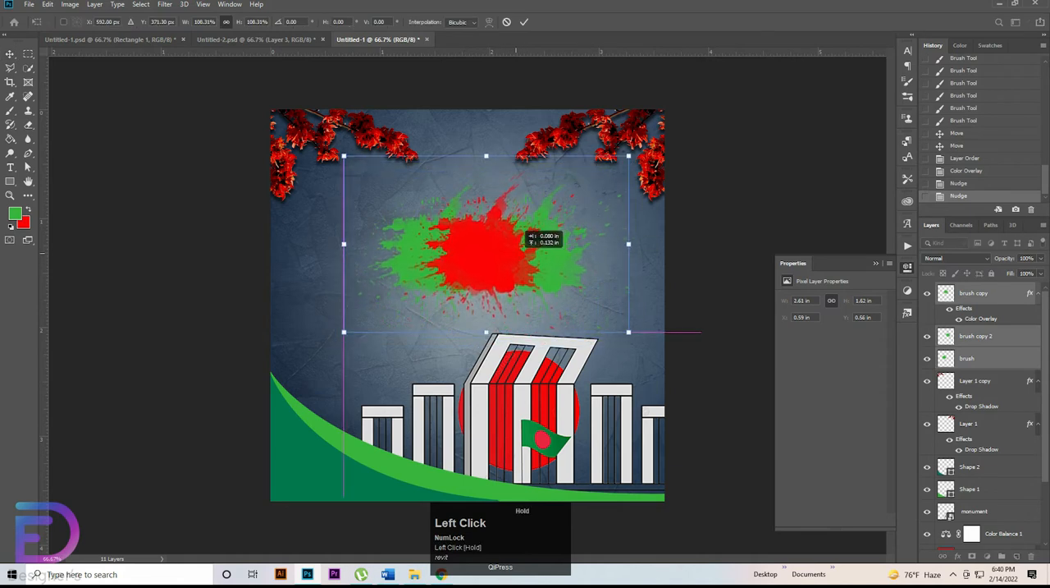
left_click(609, 389)
Step: Nudge the monument slightly downward, fine-tuning its vertical position, and deselect it
left_click(609, 388)
key("shift+Down")
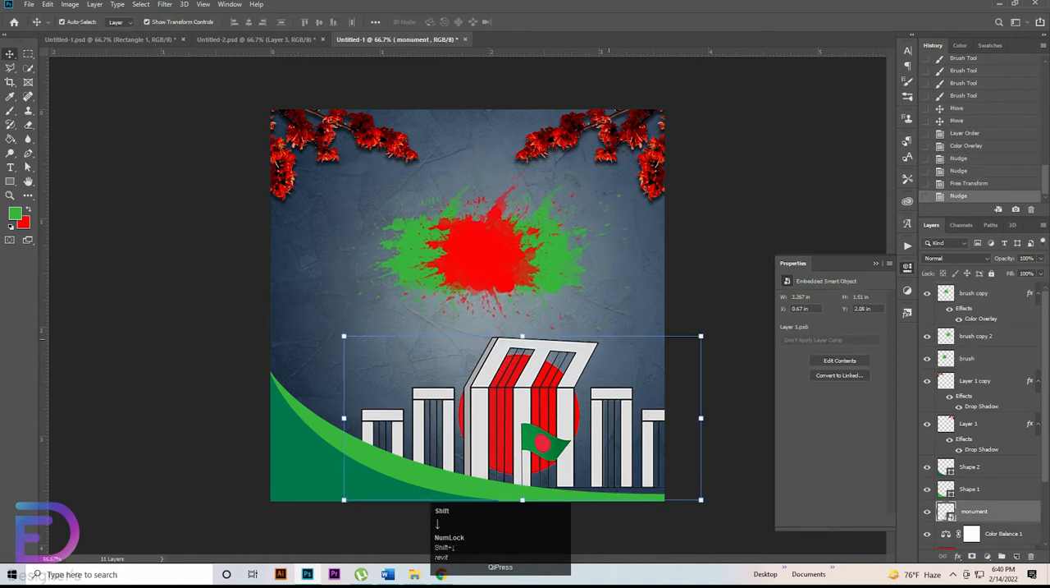
key("Up")
key("Up")
key("Up")
key("Up")
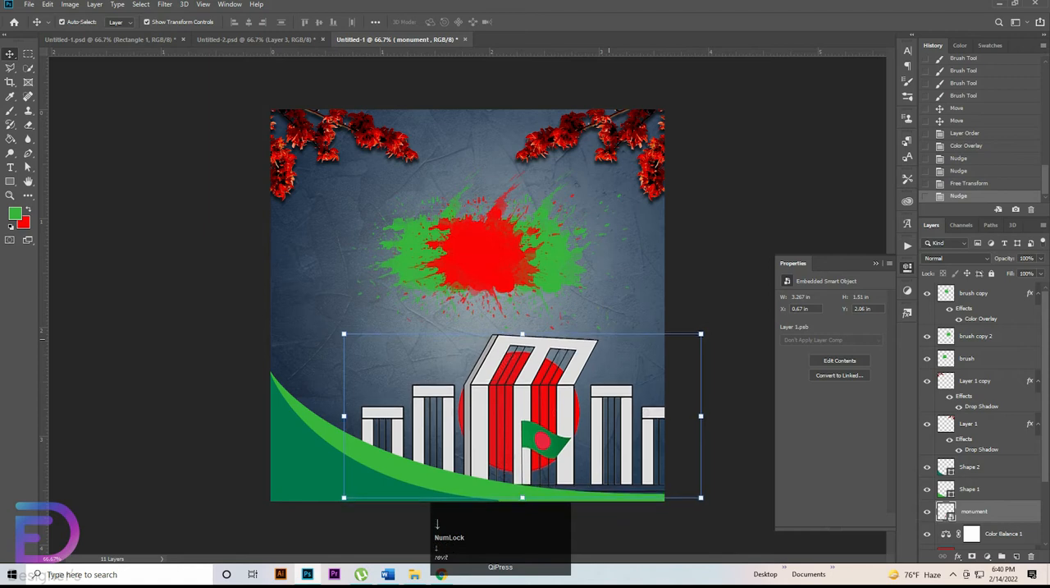
left_click(708, 197)
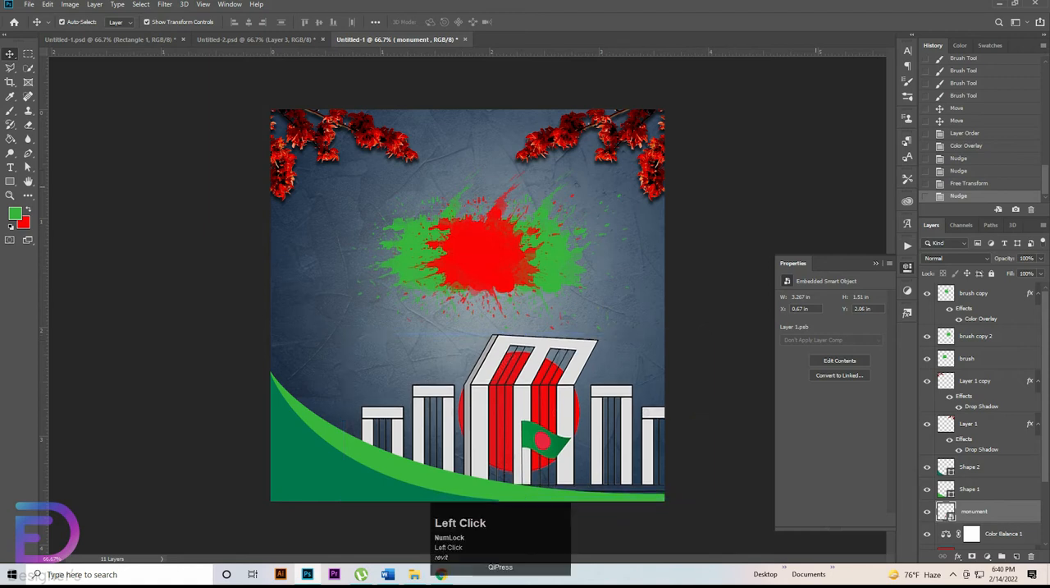
Step: Rotate the three splash layers together by -3° and shift them slightly left and down
left_click(976, 293)
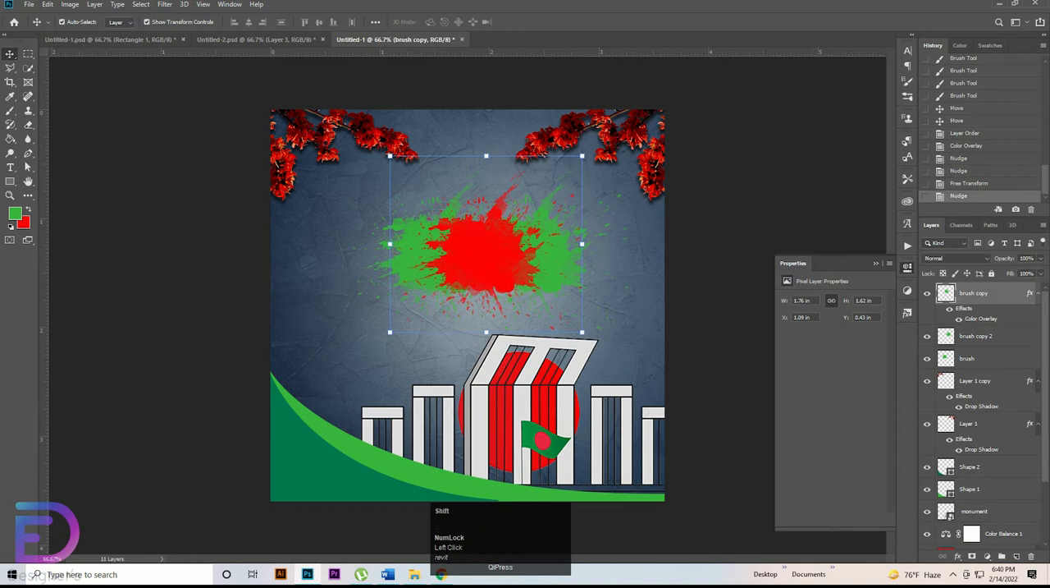
left_click(968, 358, "shift")
key("ctrl+t")
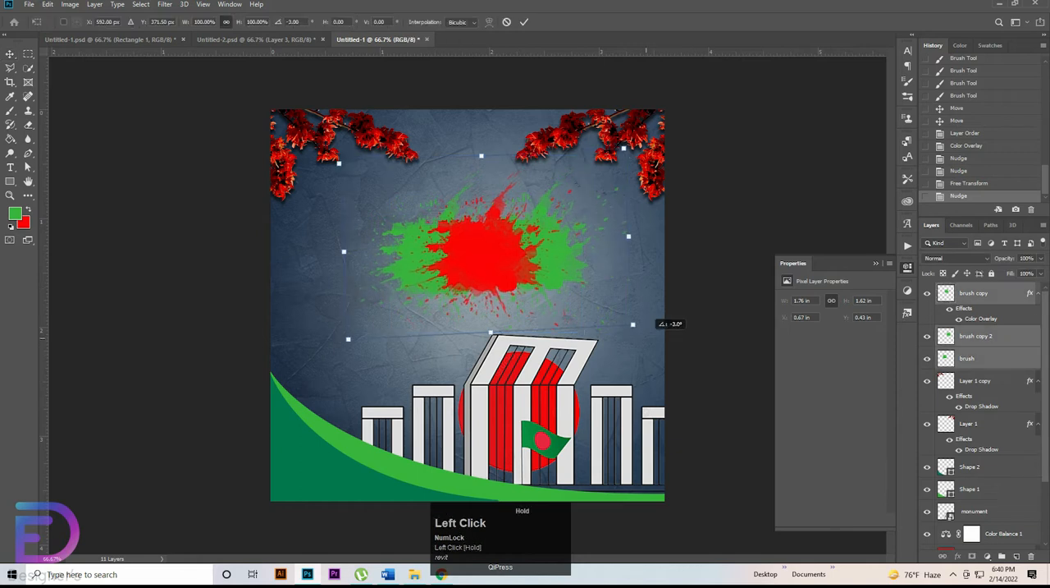
left_click_drag(534, 237, 535, 236)
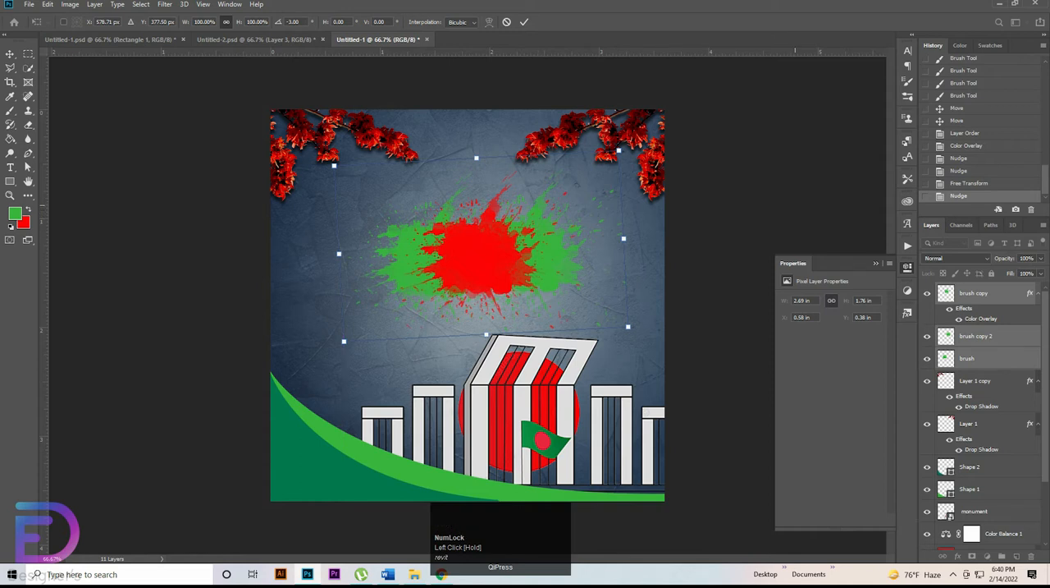
left_click(815, 172)
left_click(815, 172)
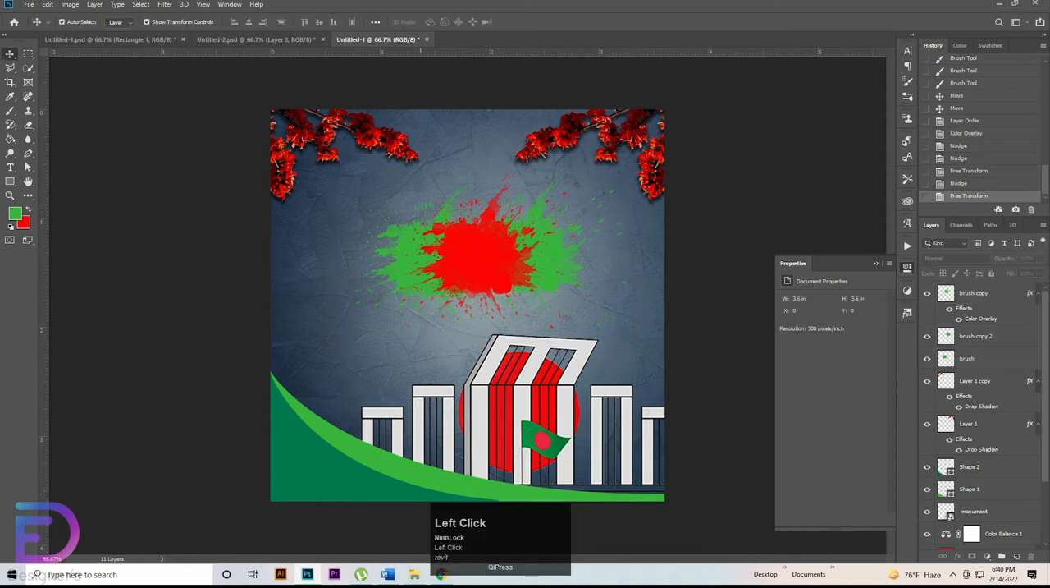
Step: Paste the copied faint Bengali letter layers into the design and shift them together up and slightly right
left_click(10, 168)
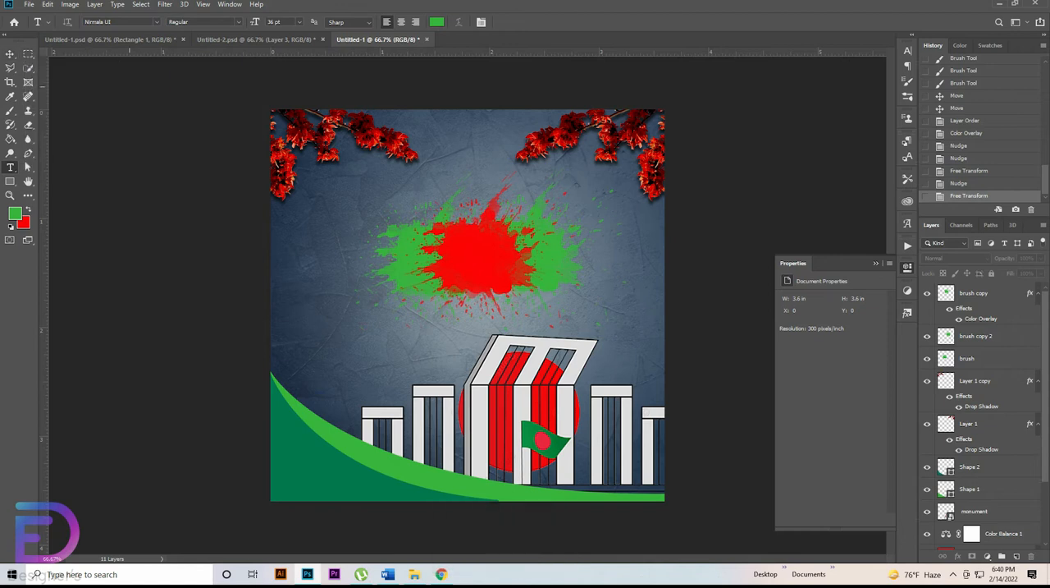
key("ctrl+v")
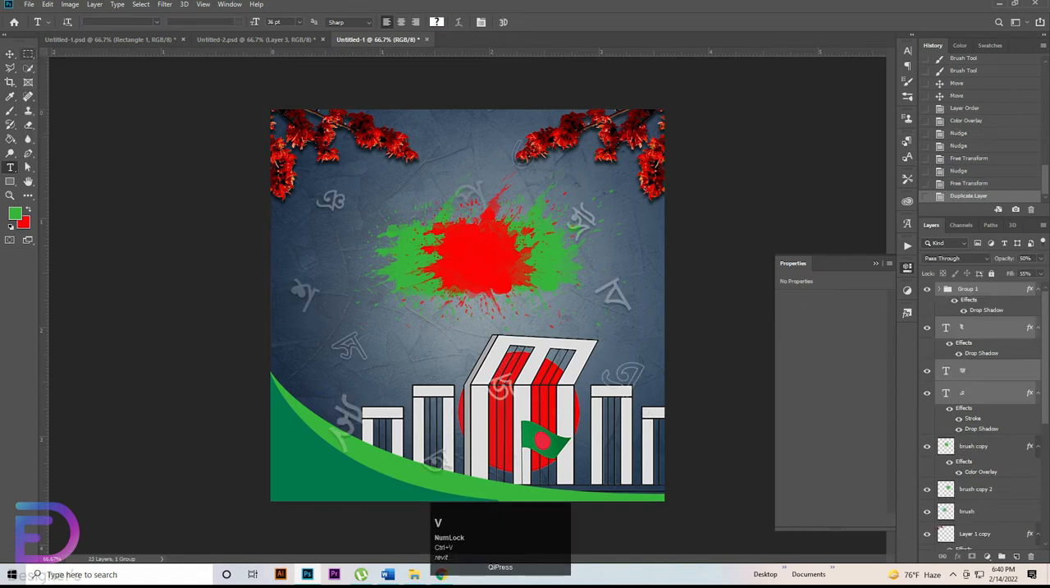
left_click(10, 54)
left_click(10, 54)
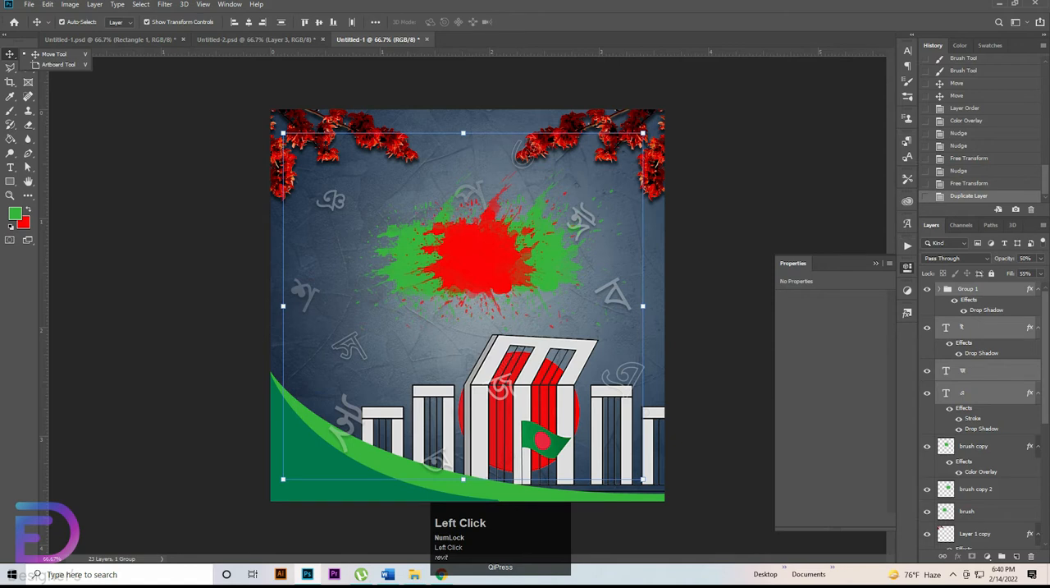
key("ctrl+t")
left_click_drag(626, 274, 636, 240)
left_click(784, 239)
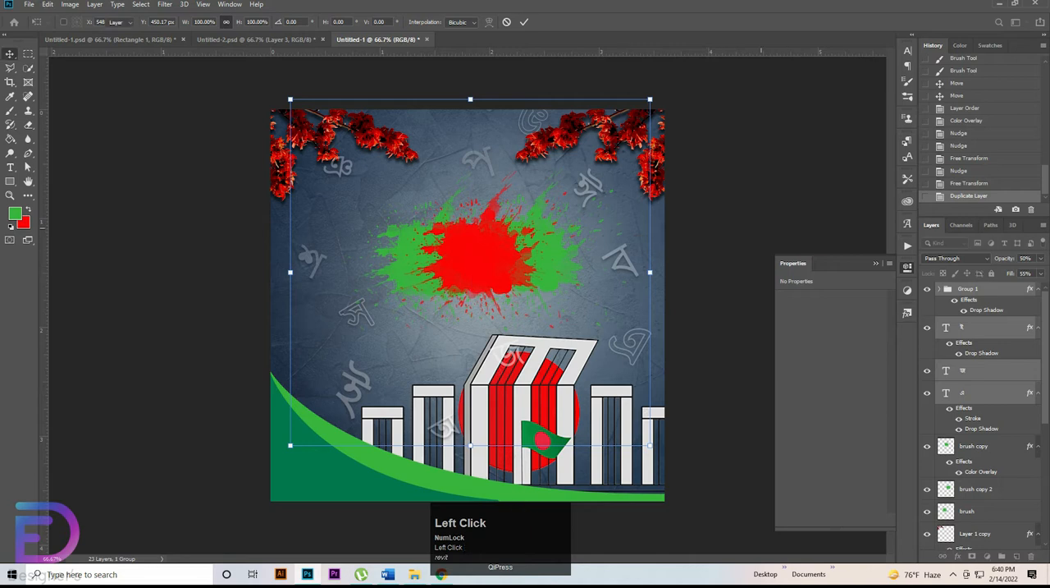
left_click(723, 259)
Step: Place the layer of the letter beside the left green curve directly beneath Shape 1 and shift the letter down and left against the curve
left_click(358, 451)
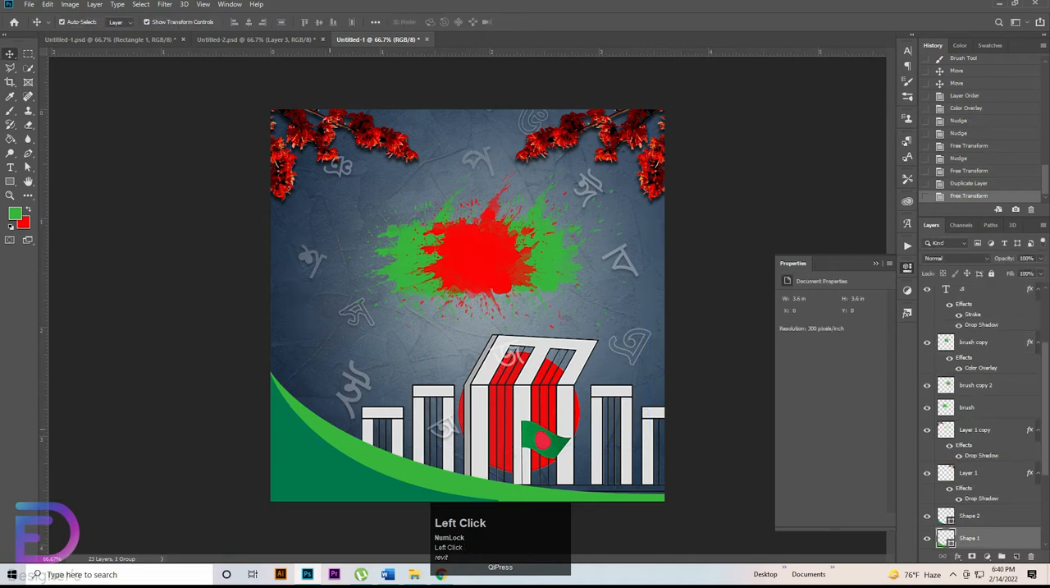
left_click(357, 387)
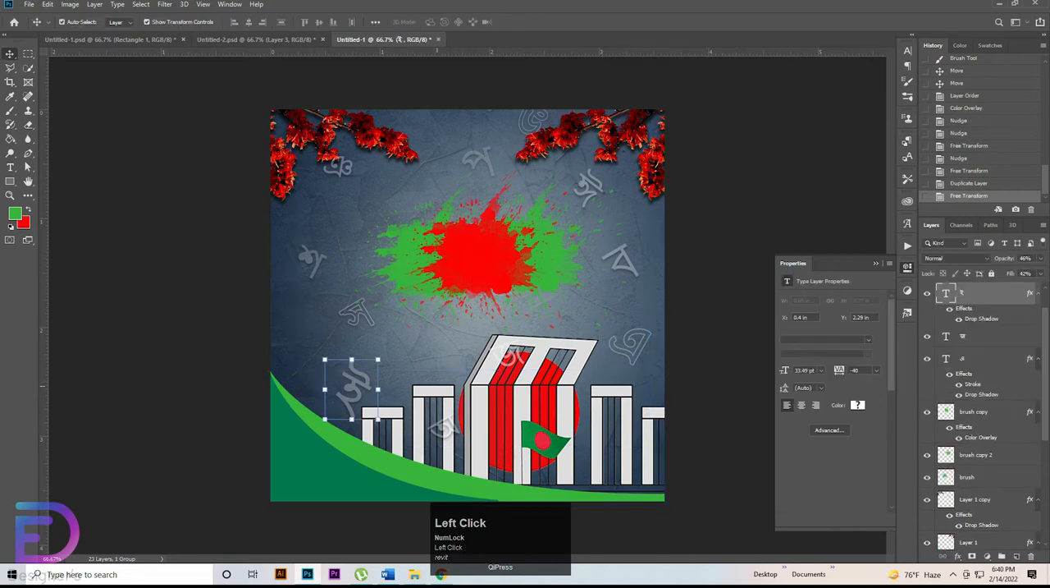
left_click_drag(977, 293, 977, 535)
scroll(976, 525, "down", 5)
left_click_drag(977, 299, 977, 420)
left_click_drag(352, 389, 341, 405)
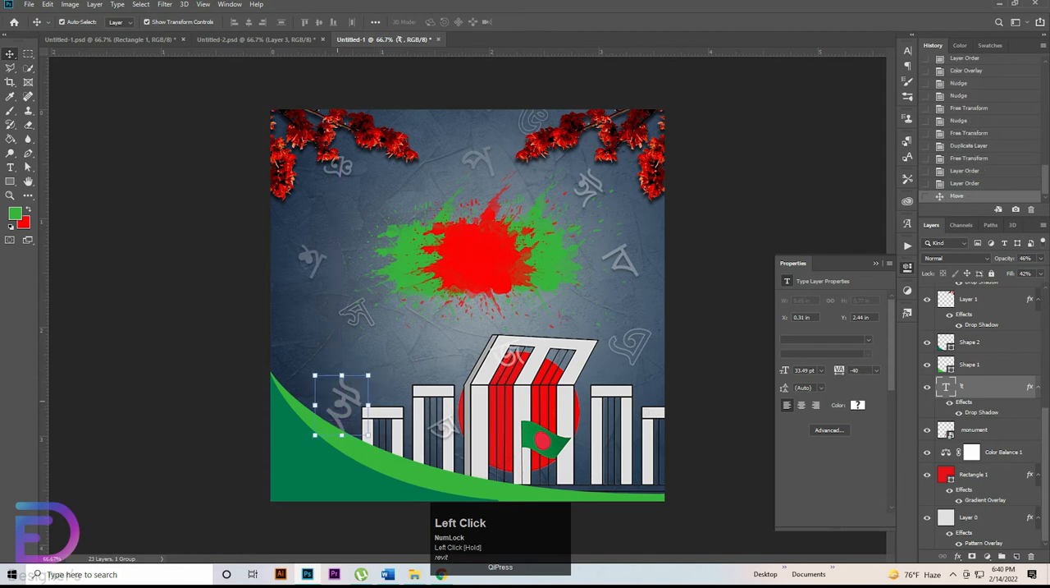
Step: Scale the অ letter over the monument's left pillars to 125.10% and move its layer out of Group 1, above the splash layers
left_click(444, 426)
mouse_move(446, 414)
left_mouse_down()
mouse_move(449, 404)
mouse_move(445, 416)
left_mouse_up()
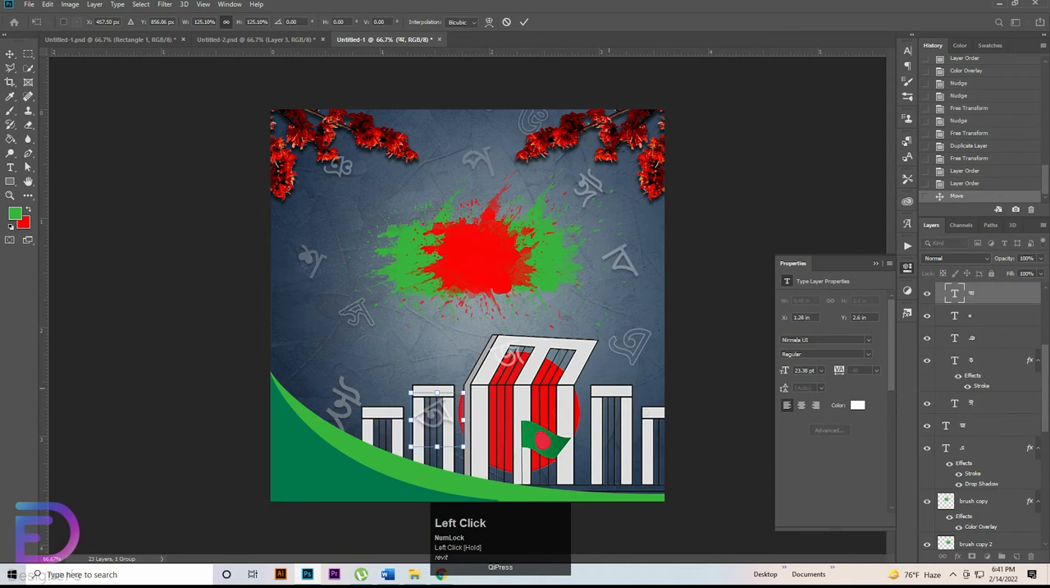
scroll(985, 410, "up", 3)
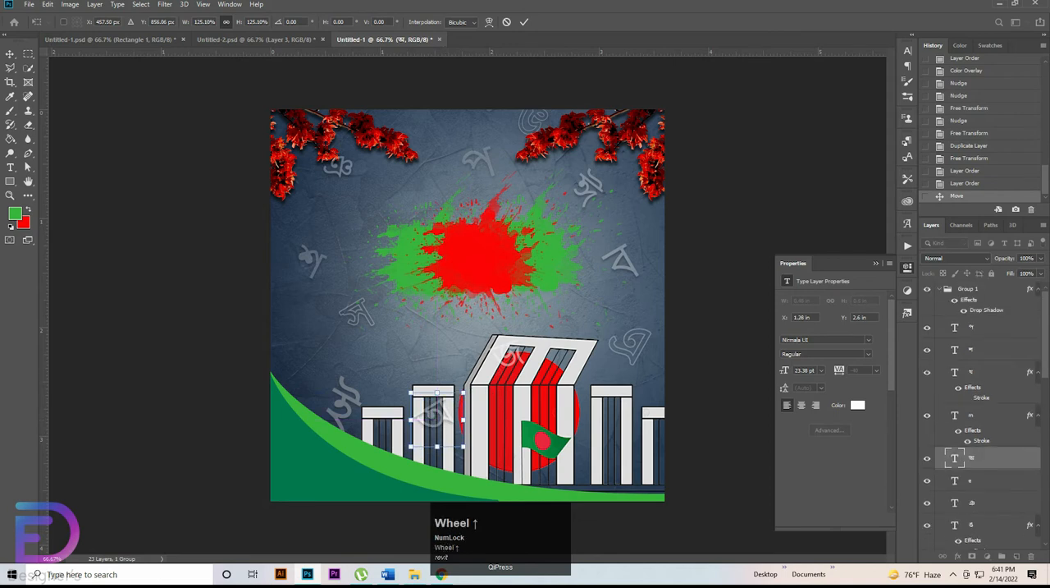
scroll(985, 411, "down", 2)
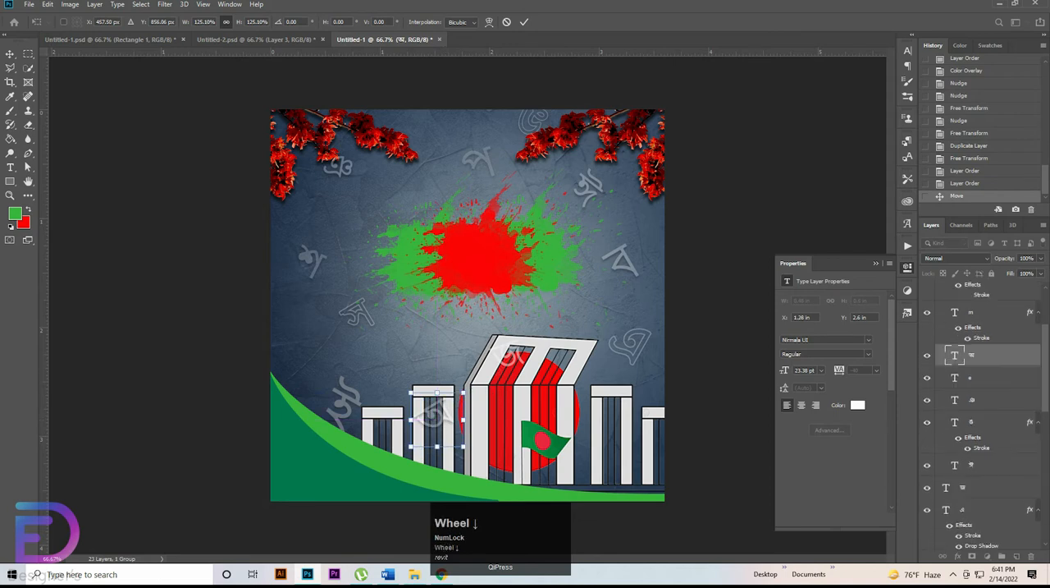
scroll(977, 355, "down", 1)
left_click_drag(976, 320, 972, 515)
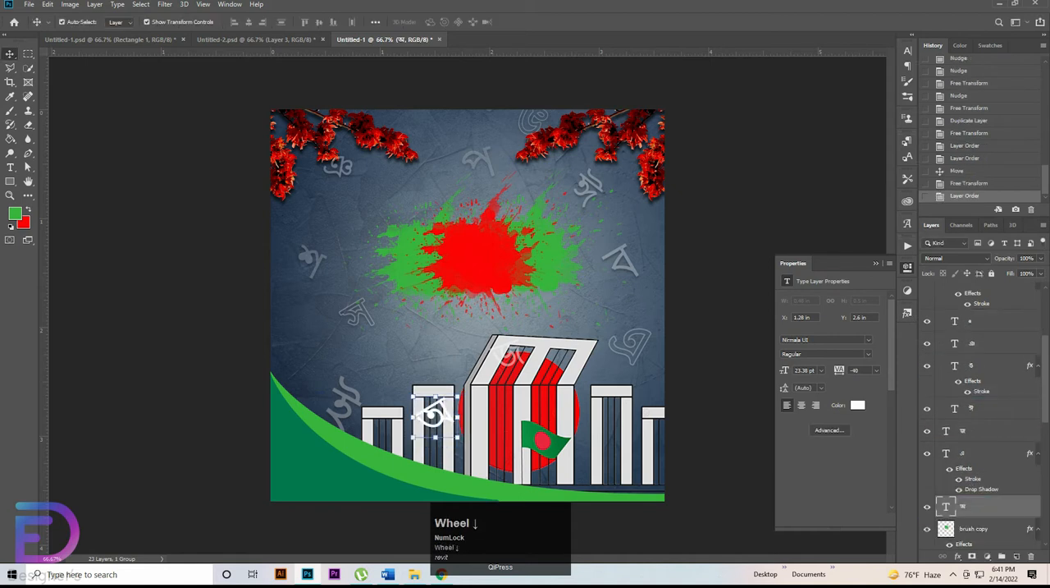
Step: Move the অ letter's layer down the stack to directly beneath the monument layer
scroll(985, 410, "down", 3)
left_click_drag(976, 335, 976, 338)
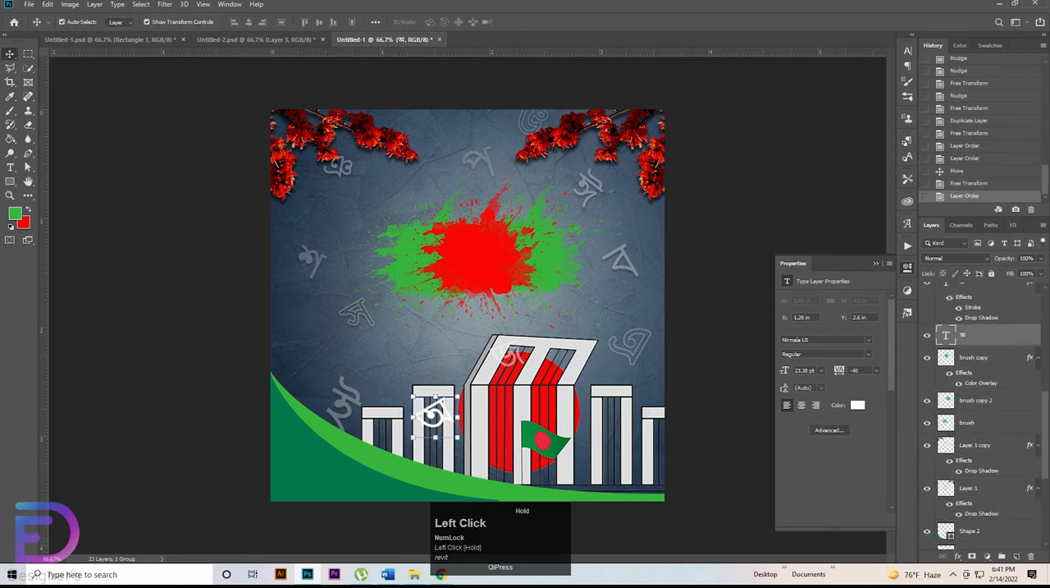
scroll(976, 337, "down", 2)
scroll(981, 410, "down", 1)
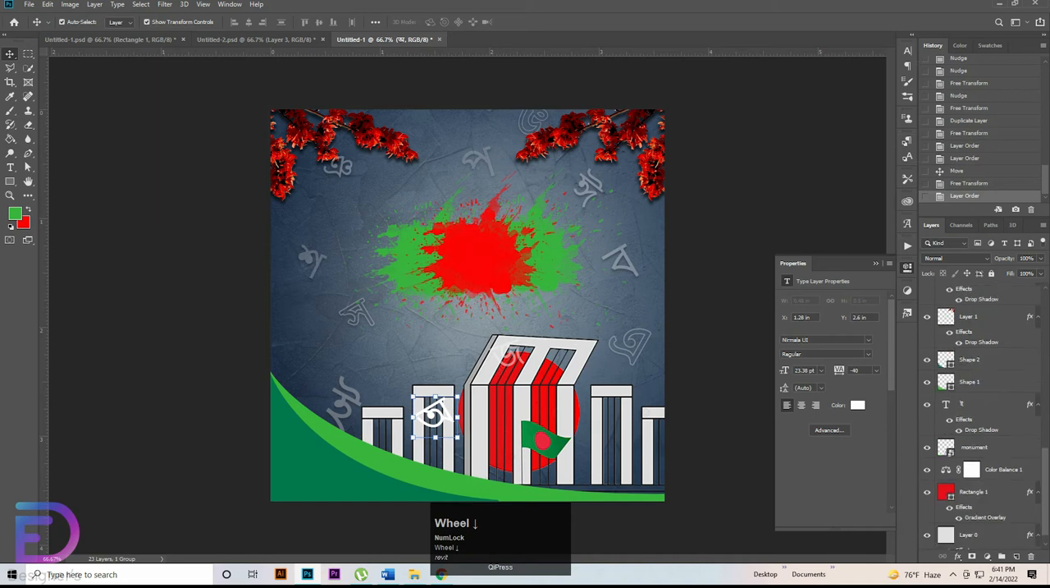
scroll(981, 410, "up", 1)
scroll(981, 410, "up", 1)
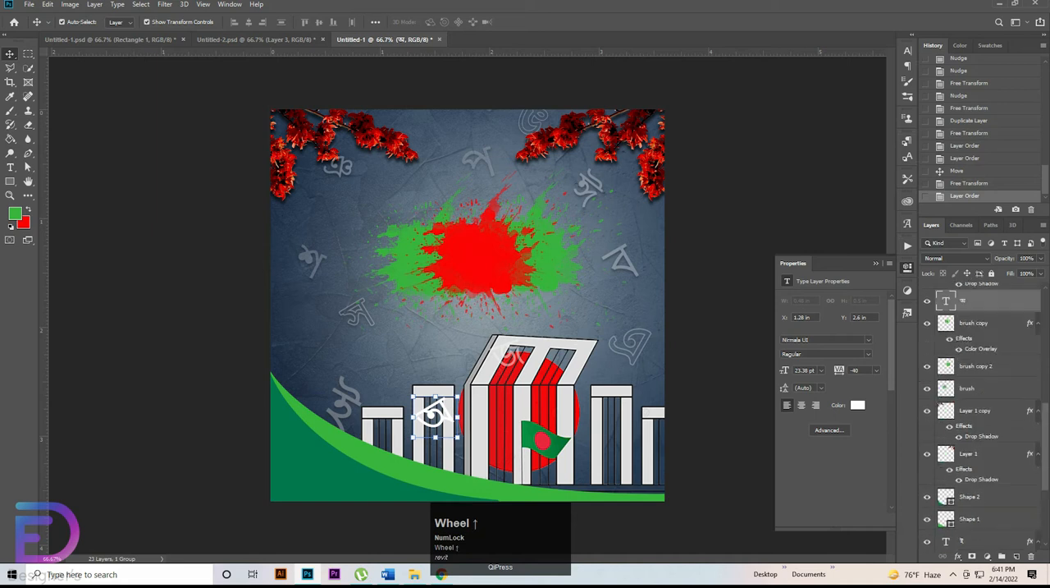
left_click_drag(972, 300, 948, 525)
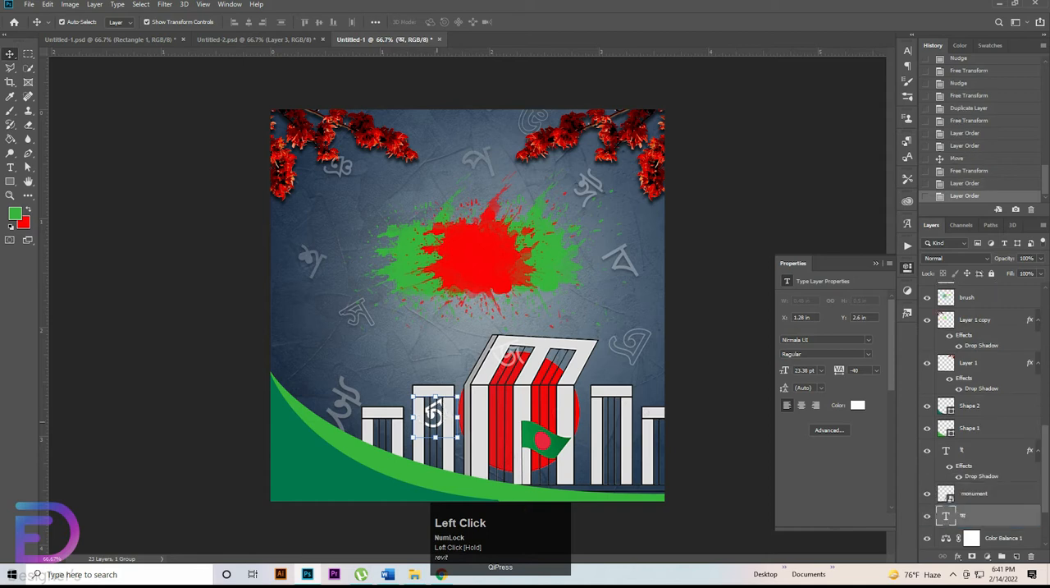
Step: Set the অ letter's opacity to 50% and fill to 70%, and scale it to 135.99%
left_click(1027, 258)
type("50")
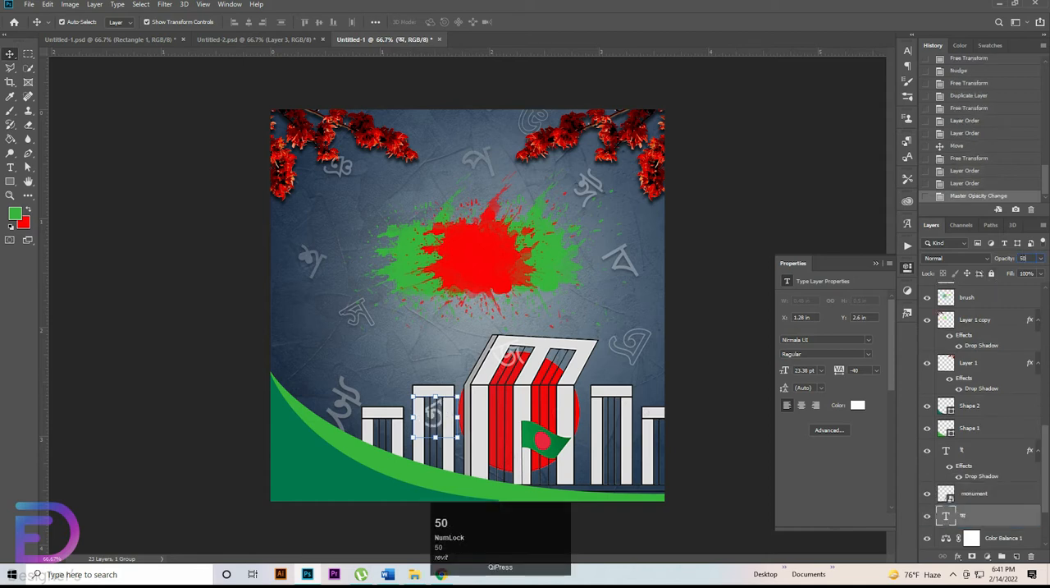
left_click(1027, 272)
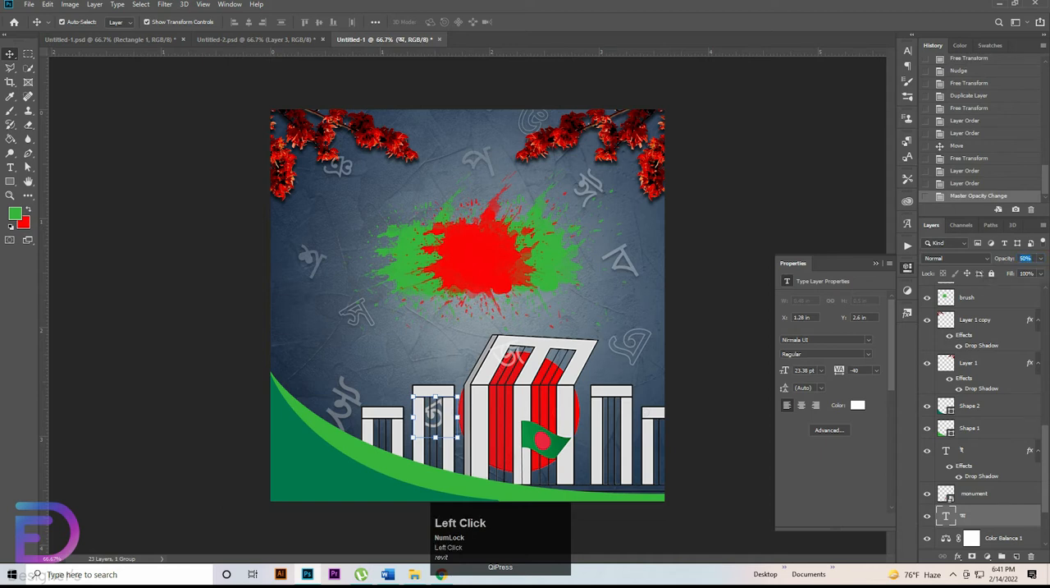
type("50")
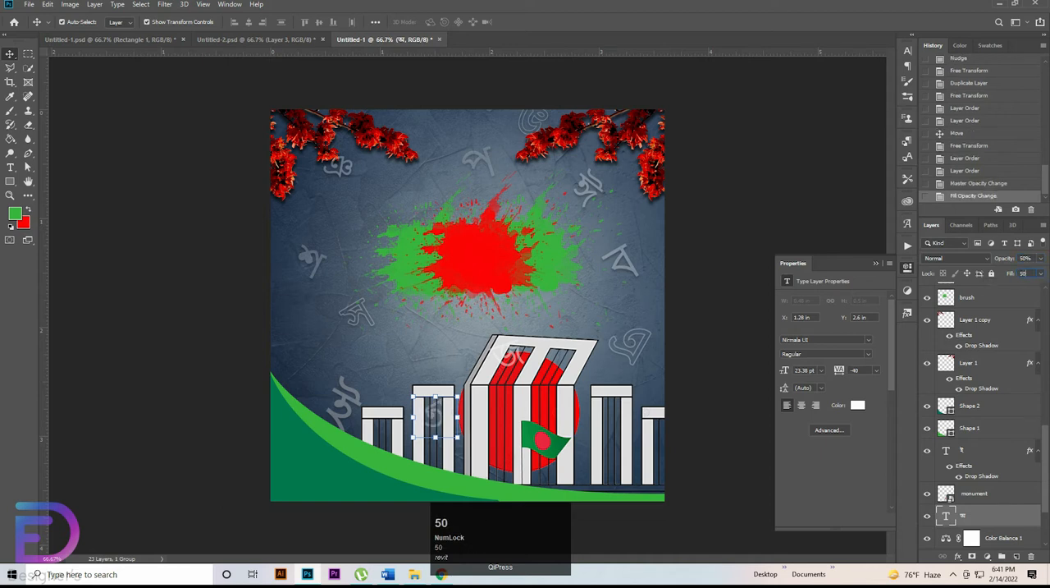
left_click(1024, 273)
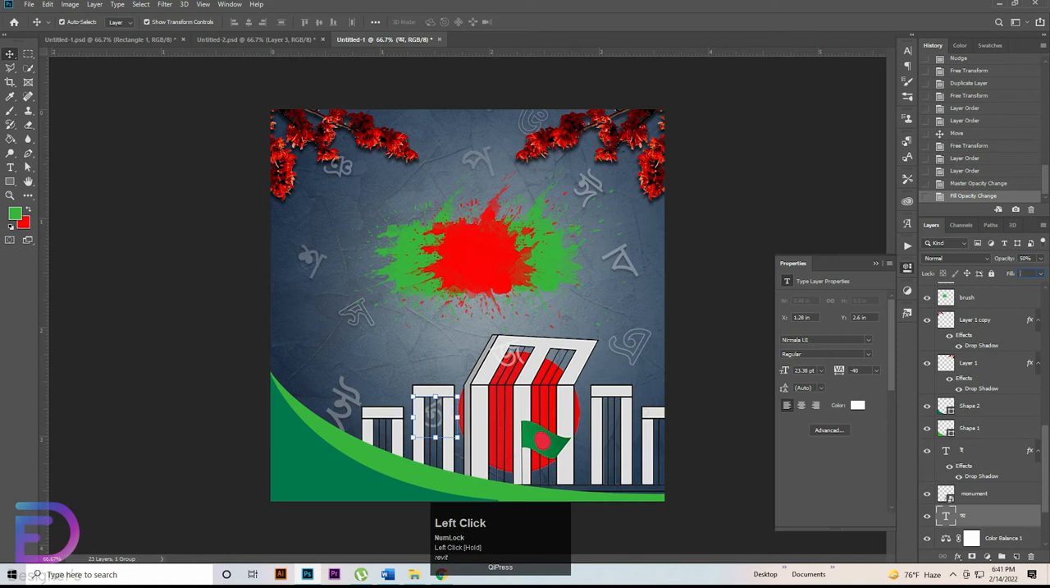
type("70")
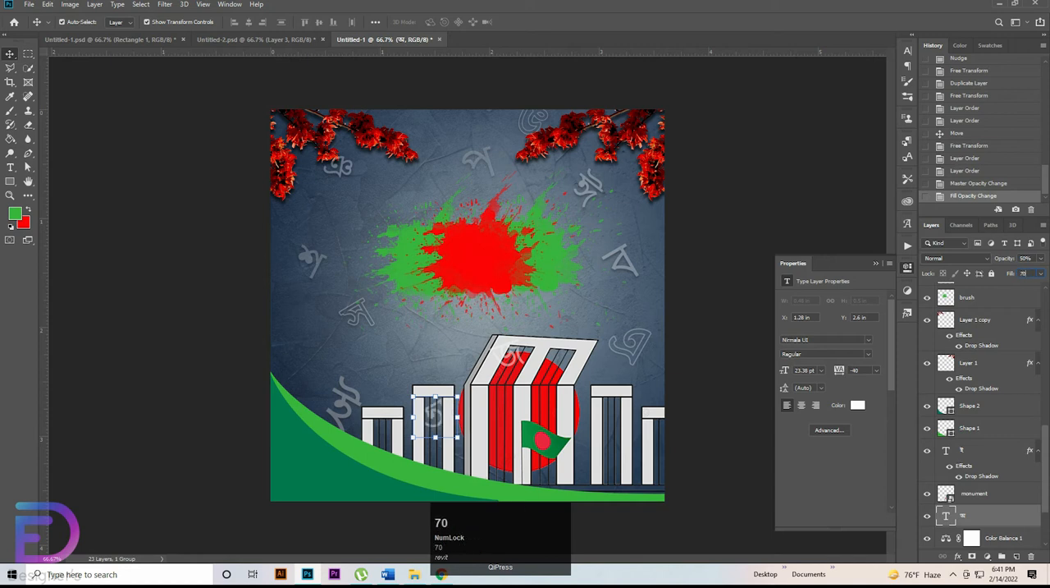
left_click_drag(436, 397, 435, 426)
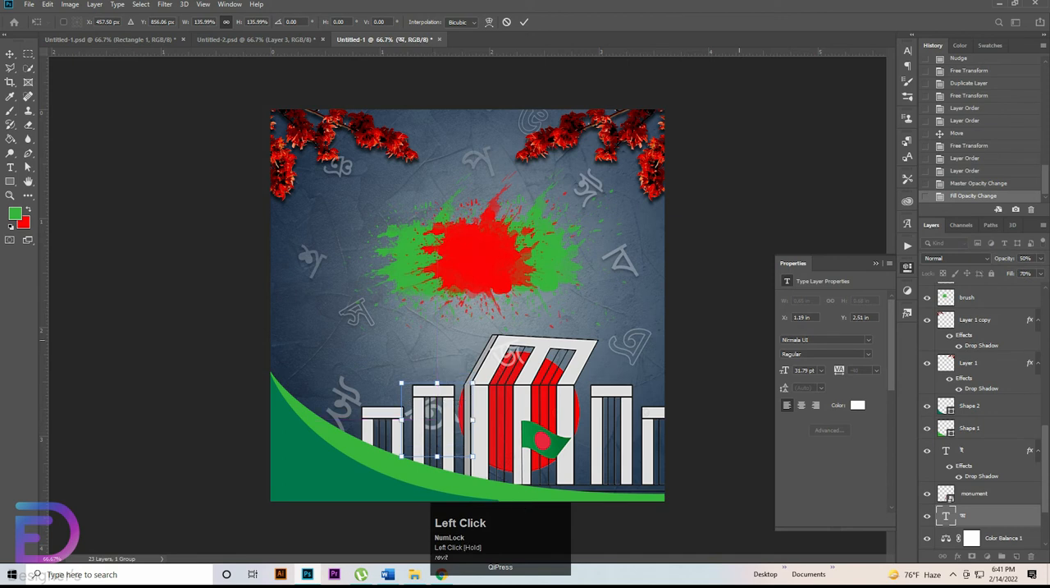
Step: Move the জ letter from the monument's roof to its upper-left edge, behind the monument layer, at 61% opacity and 72% fill, scaled to 117.45%
left_click(507, 354)
left_click_drag(508, 353, 475, 328)
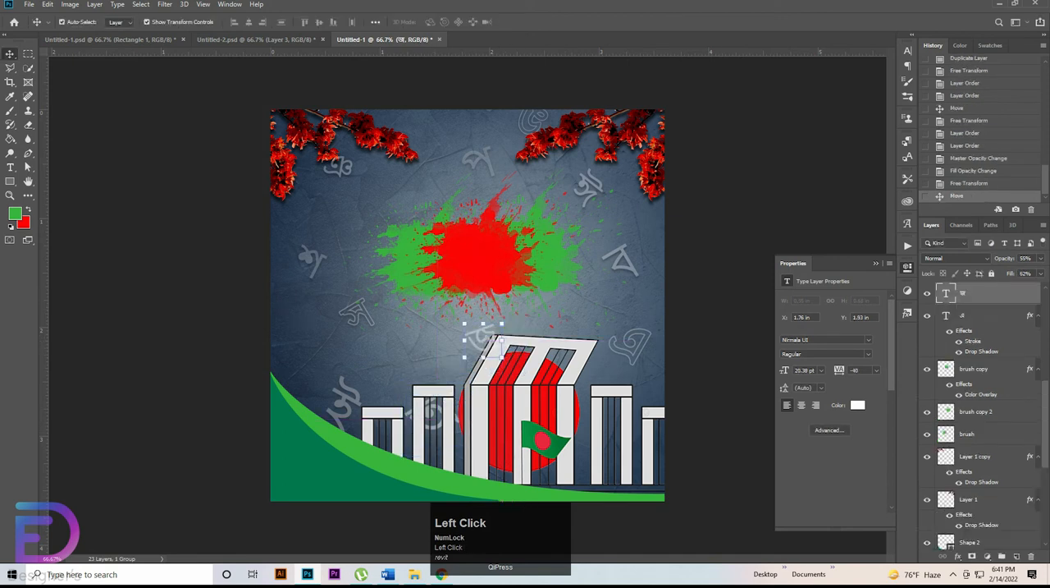
left_click_drag(1004, 259, 977, 408)
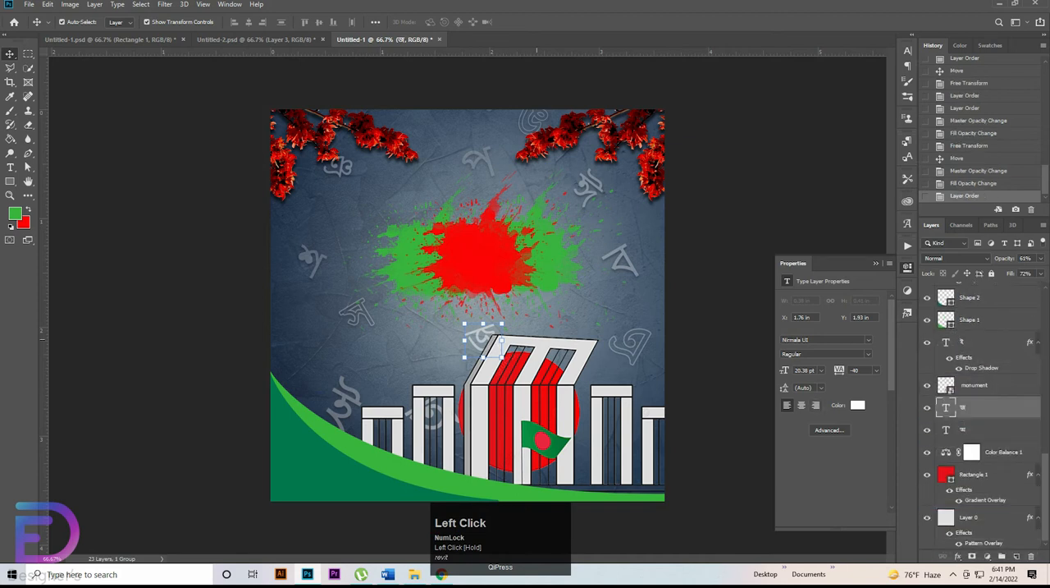
left_click_drag(483, 324, 475, 332)
Step: Shift the outlined letter beside the monument's roof on the right leftward and place its layer directly beneath the monument layer
left_click(641, 347)
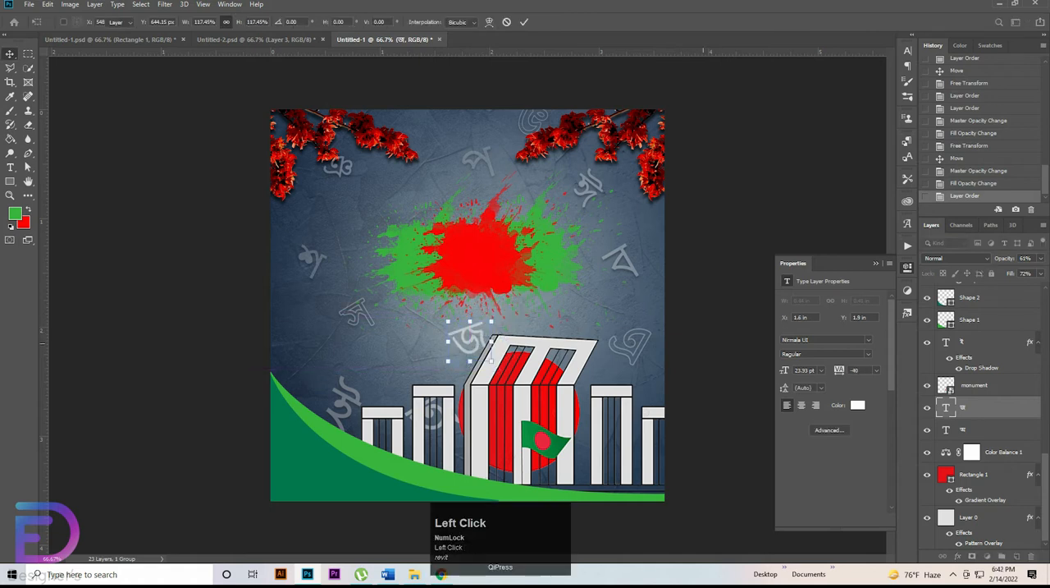
left_click_drag(641, 347, 618, 344)
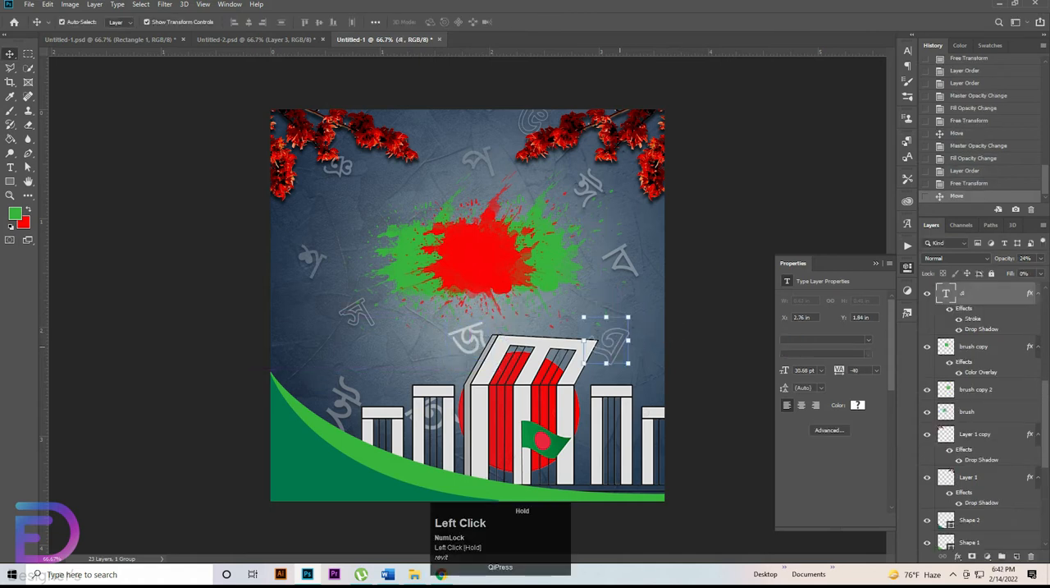
left_click_drag(982, 294, 983, 525)
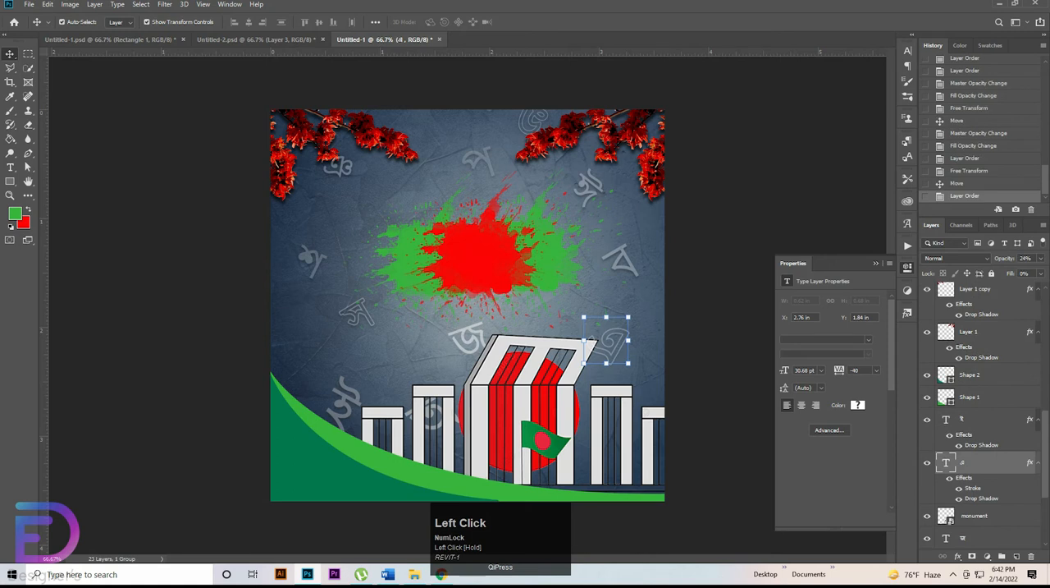
left_click_drag(983, 463, 982, 525)
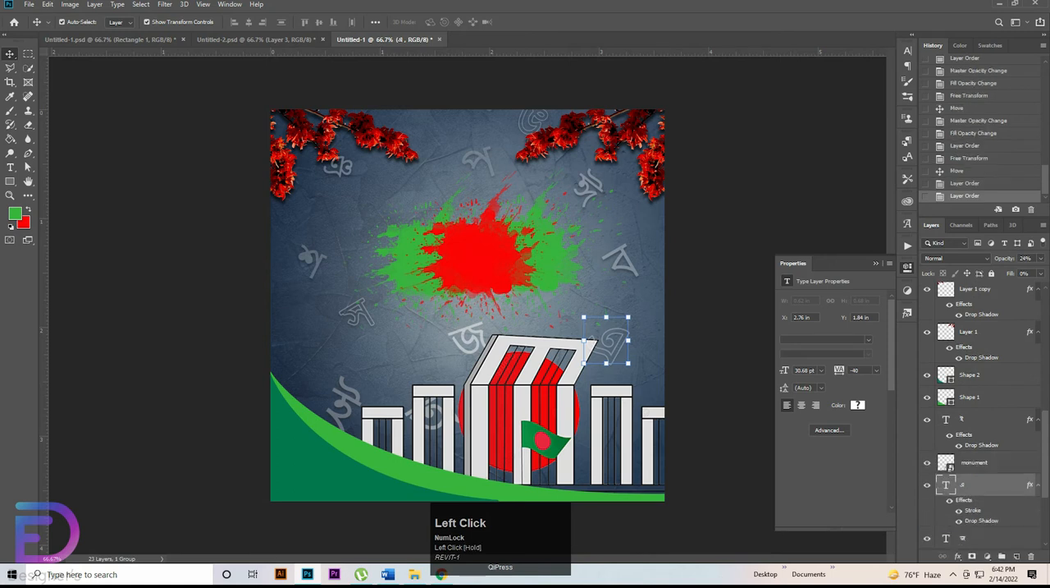
left_click(743, 295)
Step: Transform the ব letter to the right of the splash, shifting it slightly left and down
mouse_move(621, 245)
left_mouse_down()
mouse_move(614, 261)
mouse_move(615, 247)
left_mouse_up()
left_click(614, 260)
left_click(616, 351)
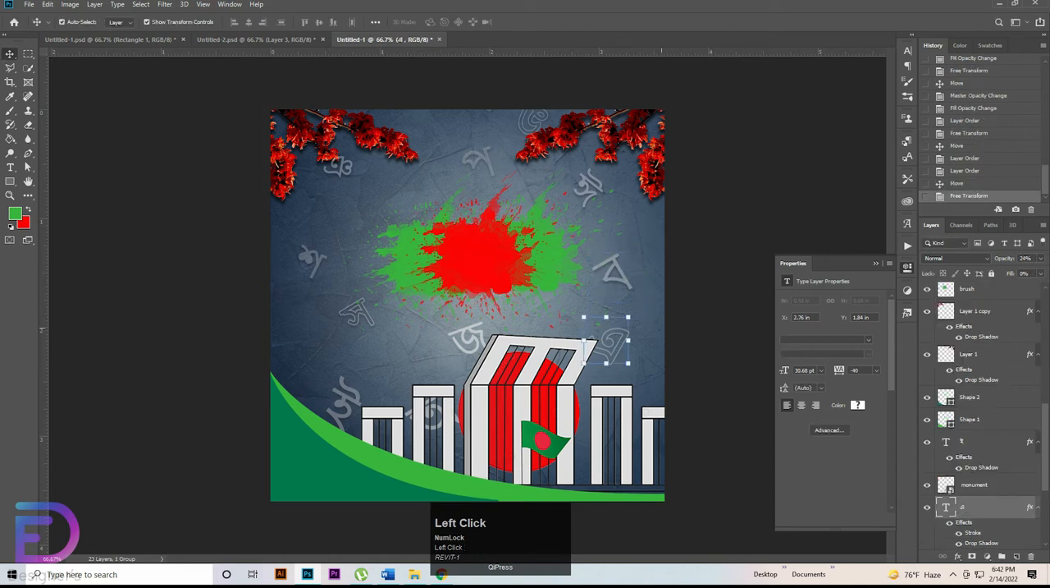
Step: Shift the outlined letter at the canvas's top edge slightly left and down, and move the প letter above the splash left
left_click(479, 160)
left_click_drag(533, 123, 526, 130)
left_click(480, 158)
left_click_drag(480, 158, 459, 157)
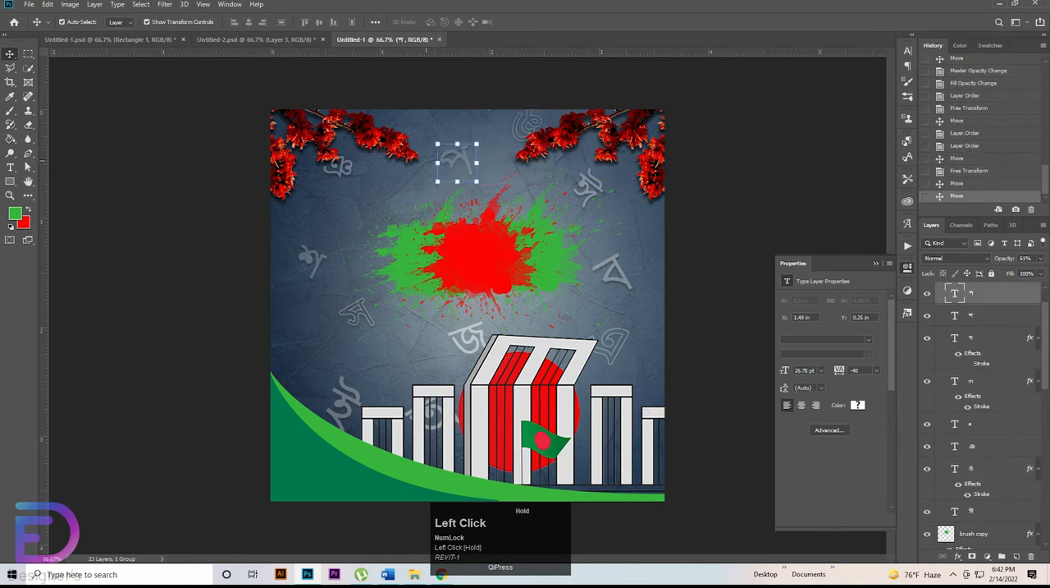
Step: Scale the letter beside the upper-left branch to 140.70% with 9.5° rotation, and the outlined letter below-left of the splash to 135.92%
left_click(342, 165)
mouse_move(355, 165)
left_mouse_down()
mouse_move(378, 168)
mouse_move(398, 210)
mouse_move(344, 174)
left_mouse_up()
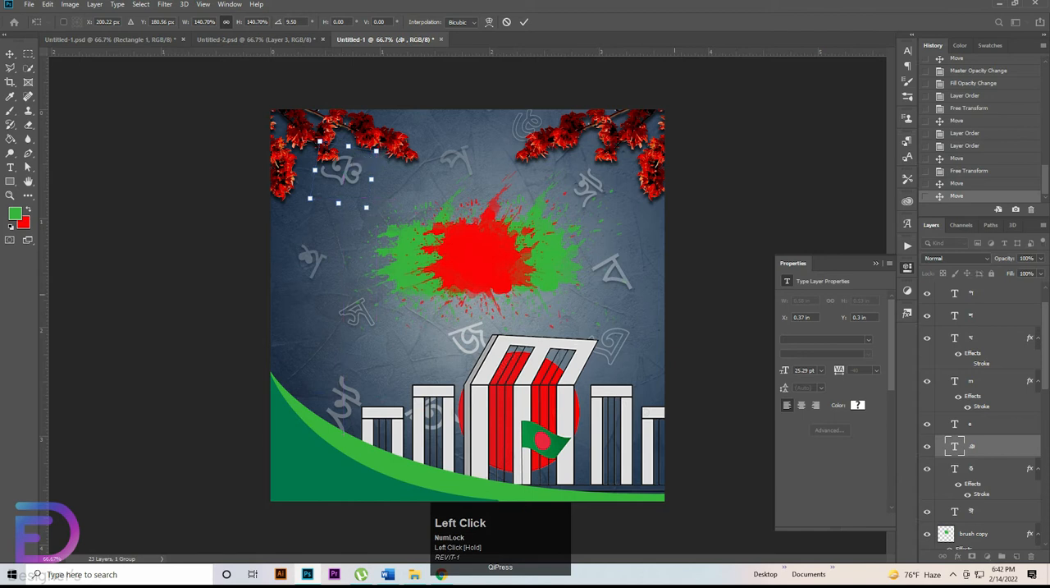
left_click(345, 307)
left_click(358, 298)
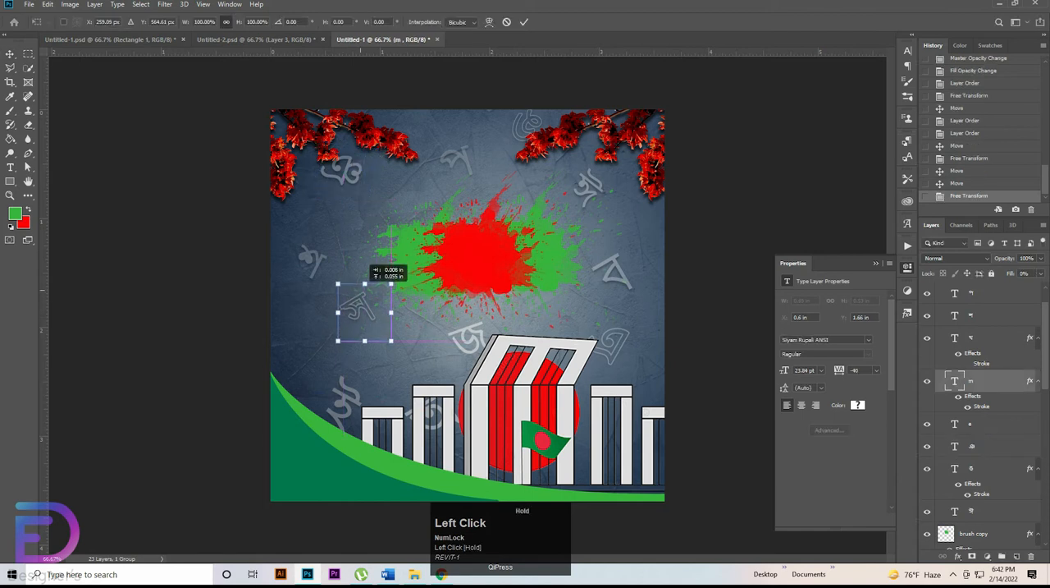
mouse_move(364, 282)
left_mouse_down()
mouse_move(364, 230)
mouse_move(389, 282)
mouse_move(368, 281)
mouse_move(371, 289)
left_mouse_up()
scroll(980, 411, "up", 1)
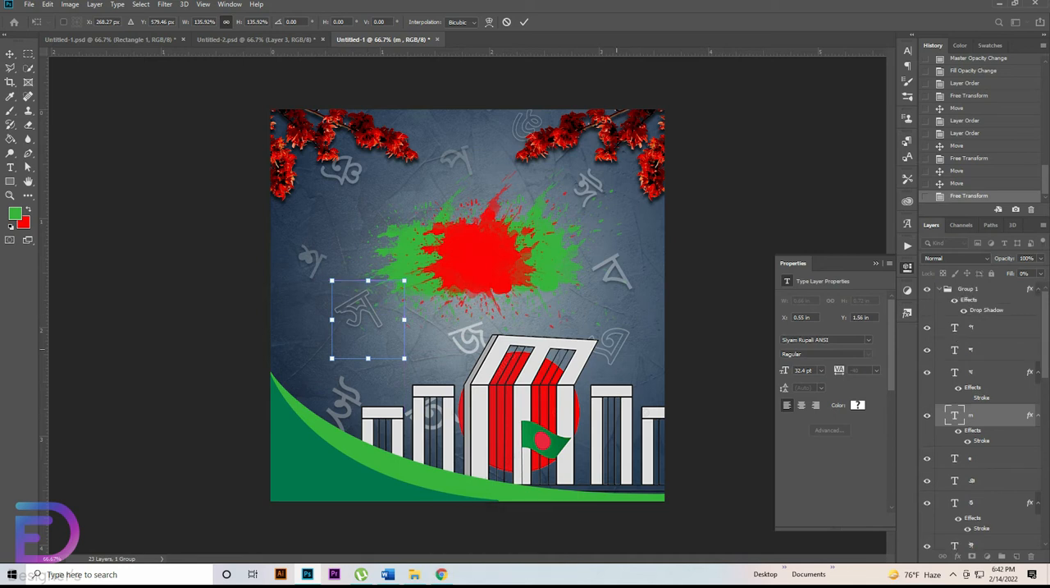
left_click(615, 277)
Step: Scale the faint letter near the canvas's left edge to 94.01% and shift it slightly left and up
left_click(311, 261)
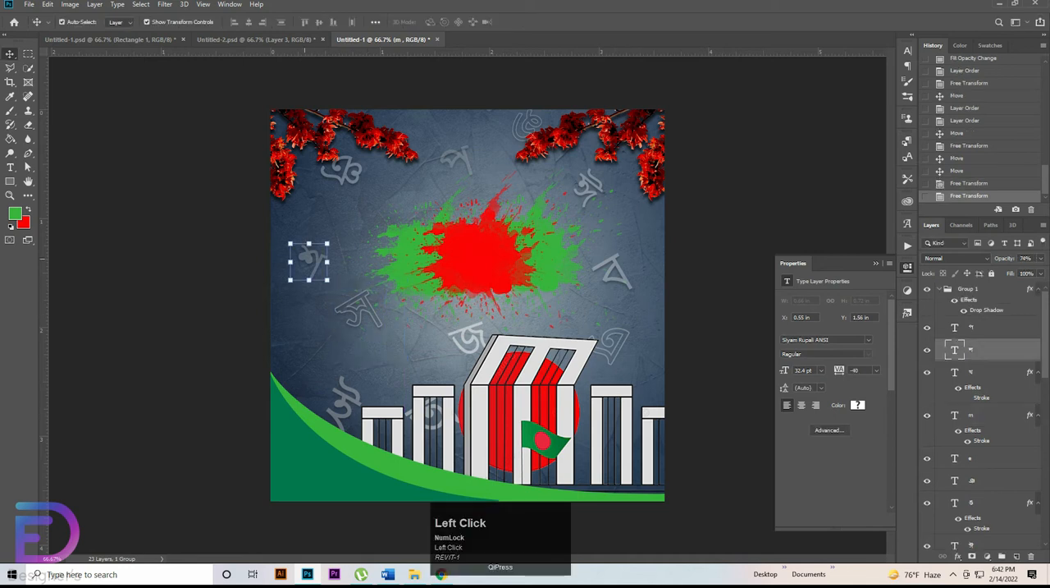
left_click_drag(310, 244, 303, 236)
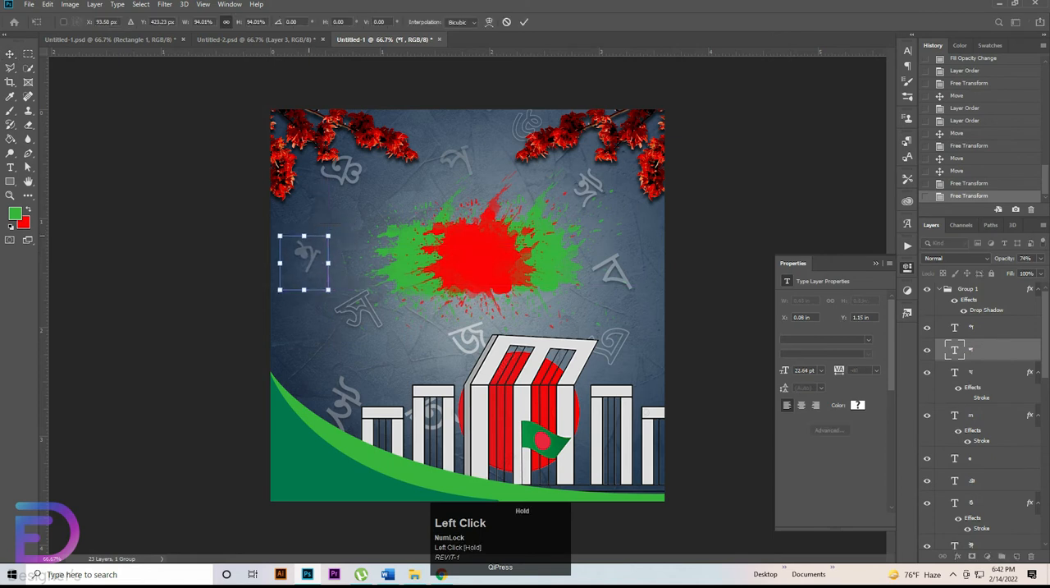
left_click(178, 313)
Step: Duplicate the outlined letter below-left of the splash toward the canvas's left edge and change the copy's text to র
left_click(354, 312)
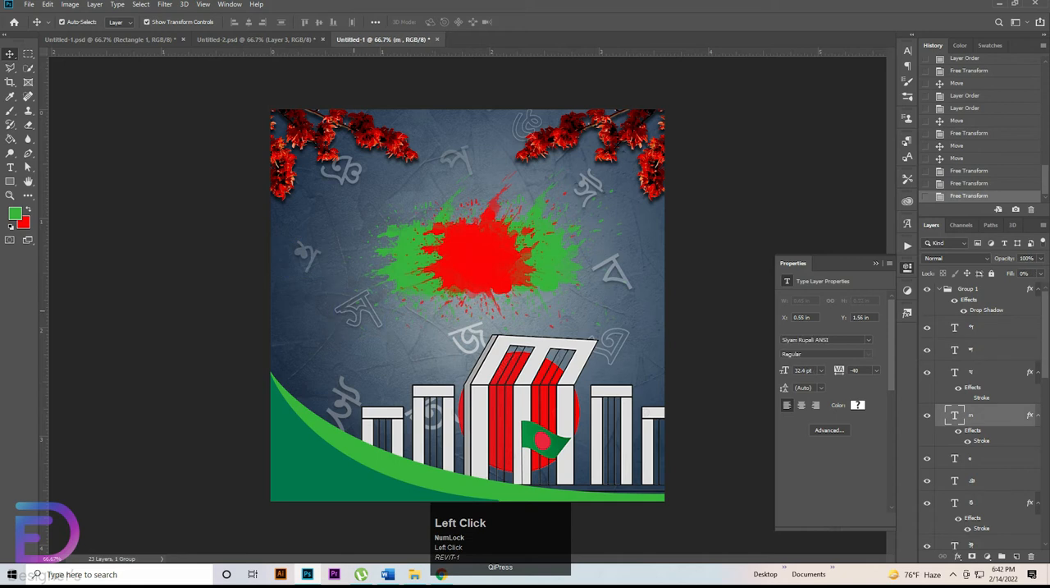
left_click_drag(353, 312, 305, 337)
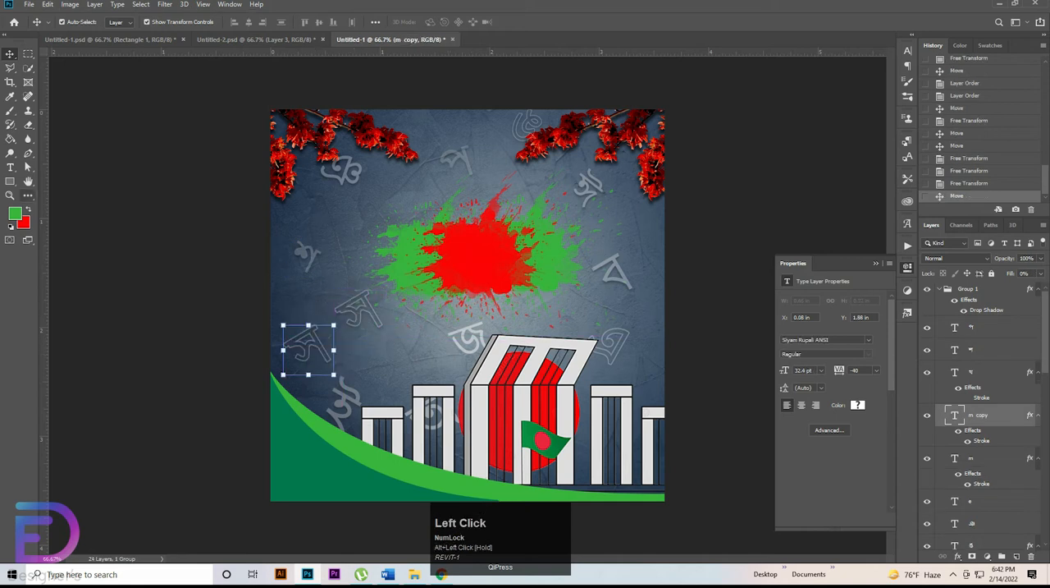
left_click(10, 167)
left_click(65, 167)
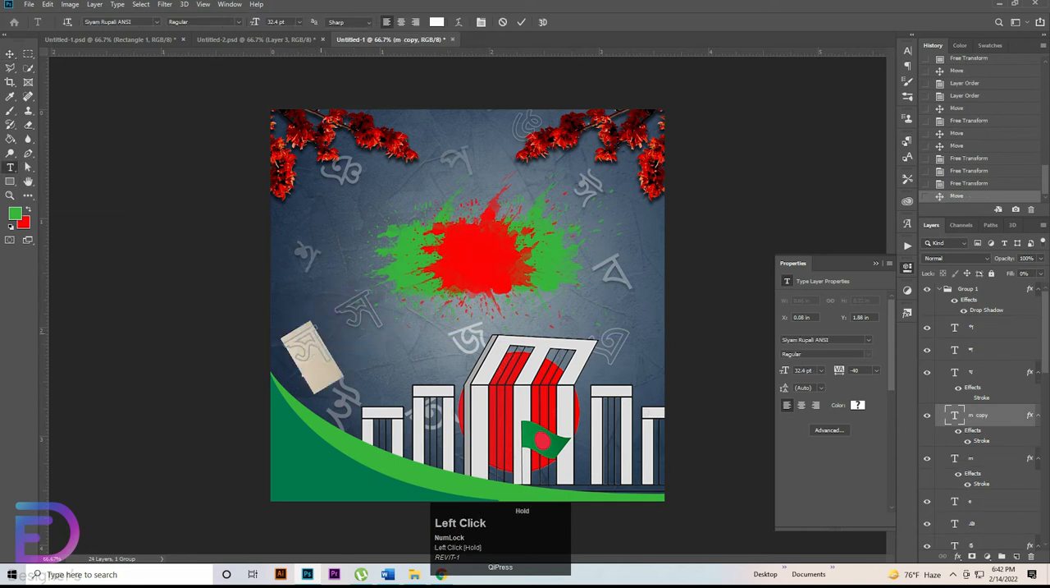
left_click(305, 361)
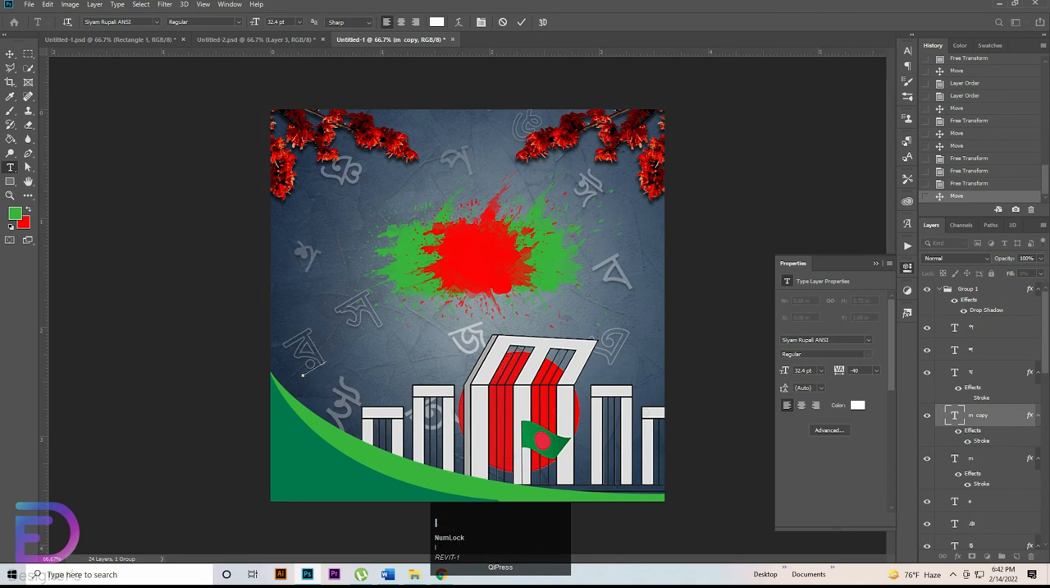
type("l")
left_click(10, 53)
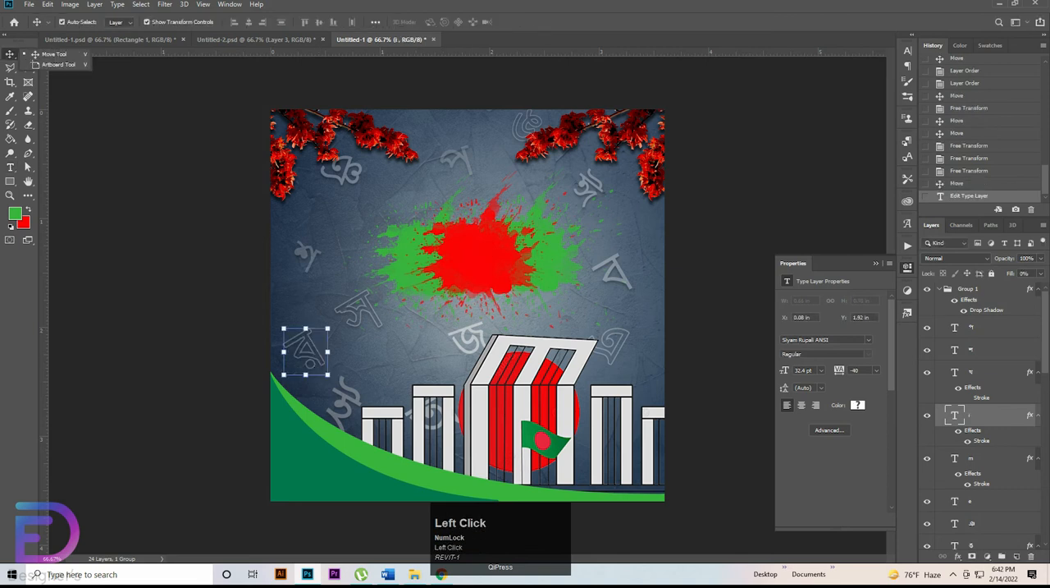
Step: Scale the র letter to 62.77% at 40.05° rotation and replace its stroke effect with a 65% fill
left_click(306, 328)
left_click_drag(310, 326, 335, 347)
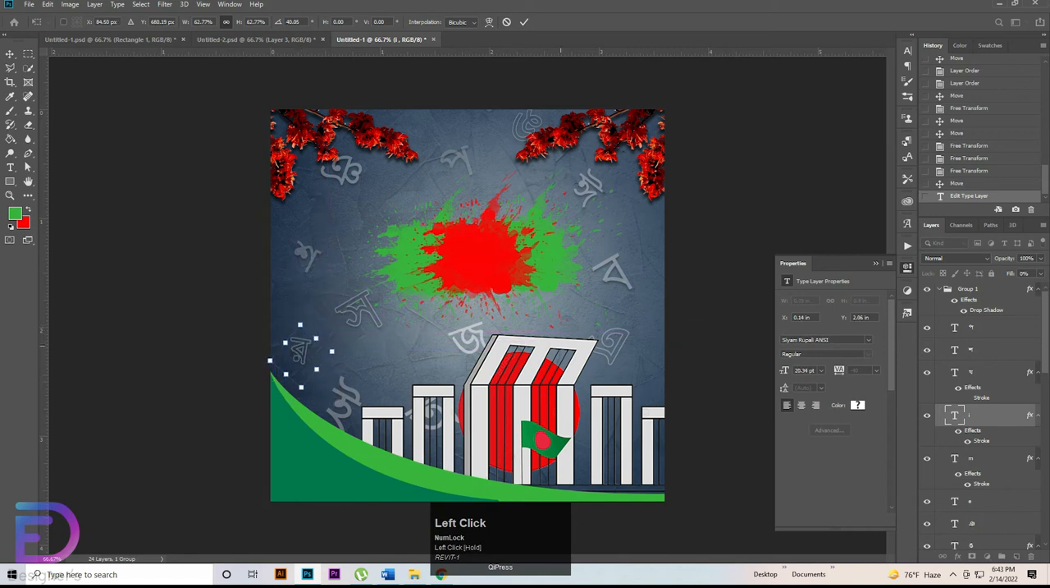
left_click_drag(1011, 273, 1046, 273)
left_click(524, 23)
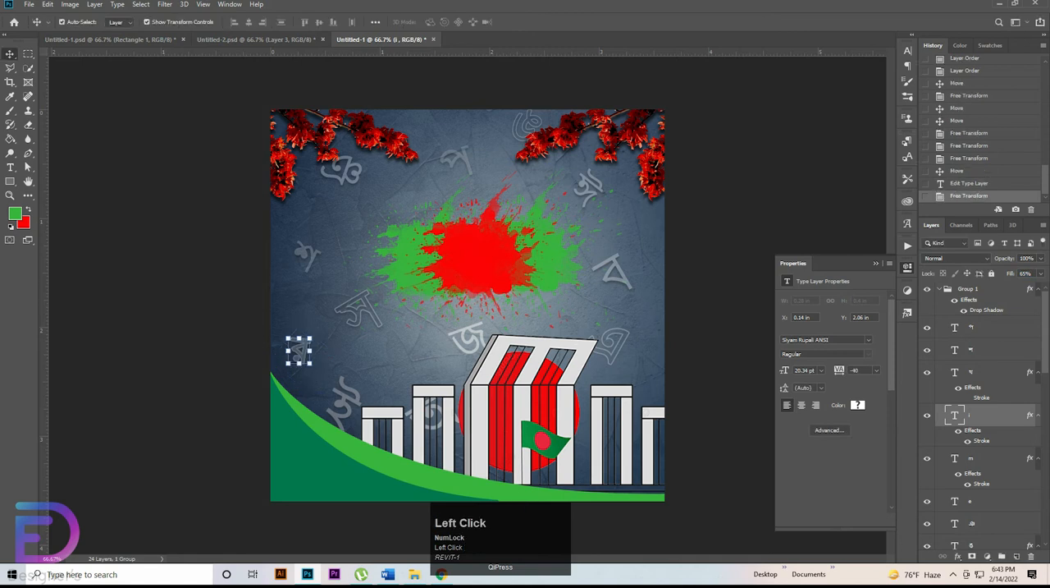
left_click(959, 430)
left_click(412, 301)
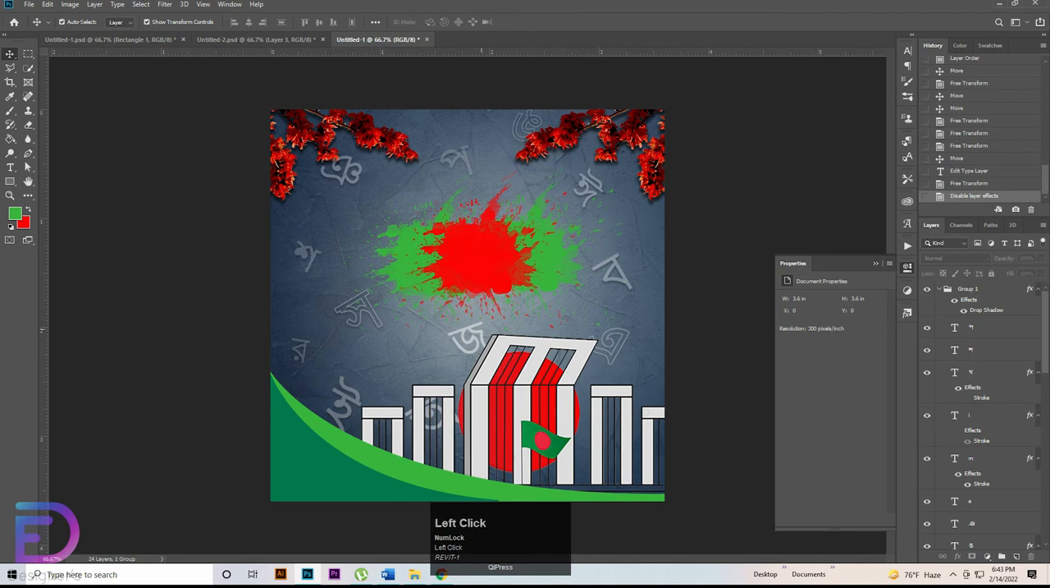
Step: Scale the জ letter at the monument roof's upper-left edge to 90.79% and shift it slightly right
left_click(481, 332)
left_click_drag(470, 318, 495, 327)
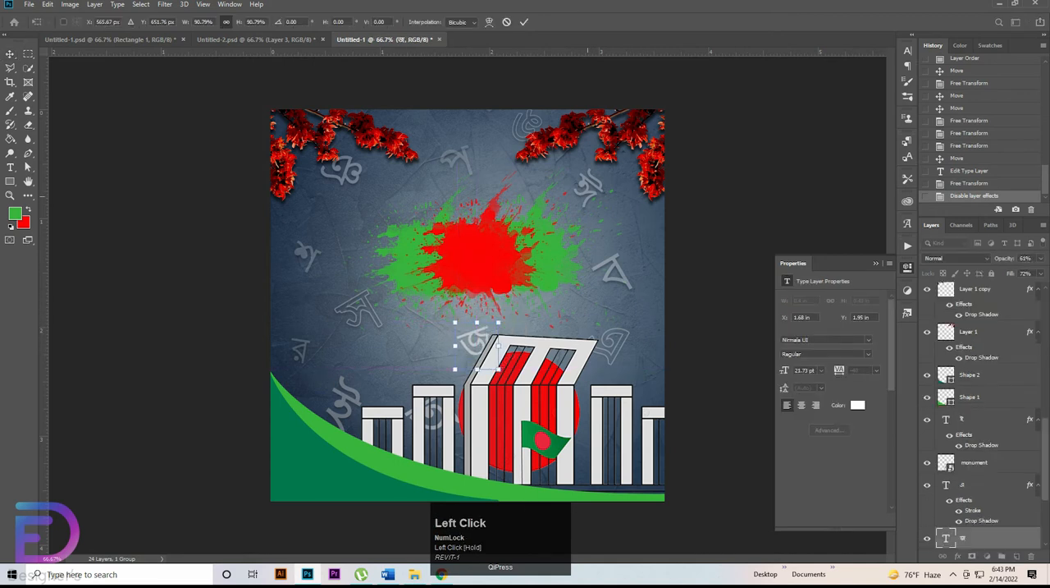
left_click(587, 196)
Step: Scale the letter below the right flower branch to 71.93%, shift it down, and place its layer directly beneath the brush layer
left_click(587, 196)
left_click_drag(586, 165, 583, 201)
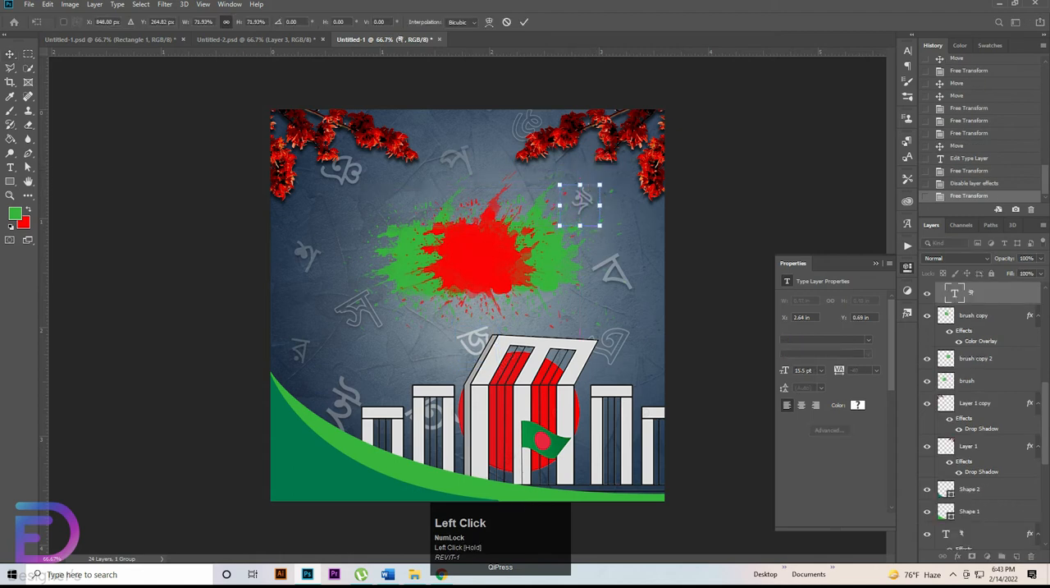
left_click_drag(972, 293, 972, 388)
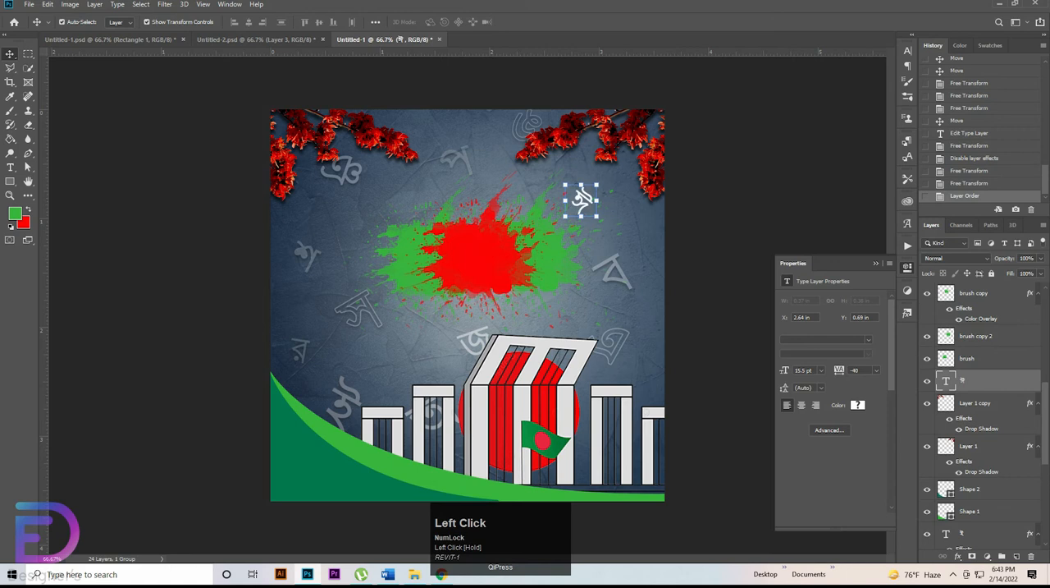
key("ctrl+z")
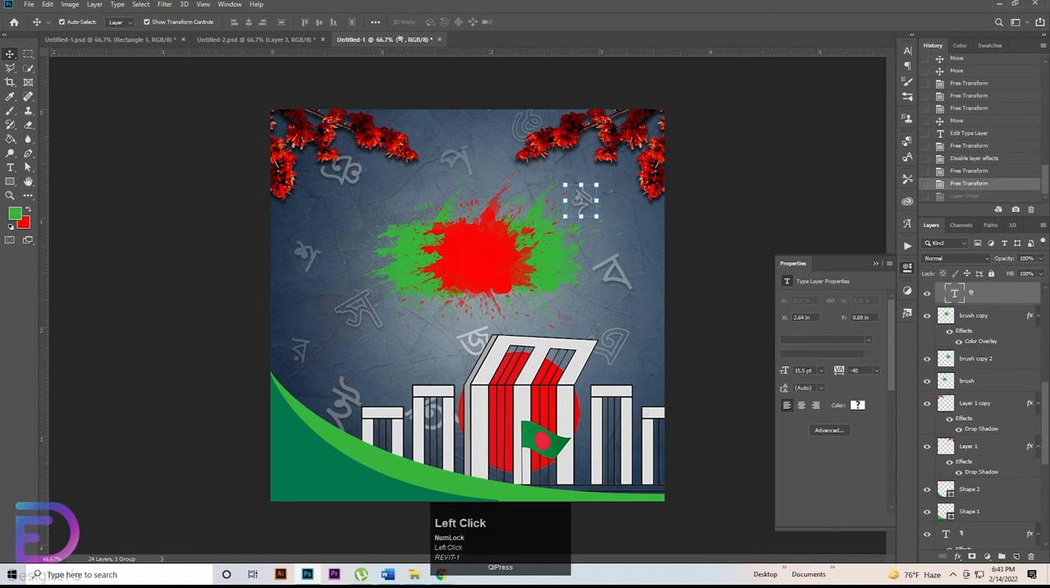
left_click_drag(973, 293, 972, 386)
Step: Set the letter at the splash's upper-right edge to 50% opacity and 55% fill
left_click(1041, 258)
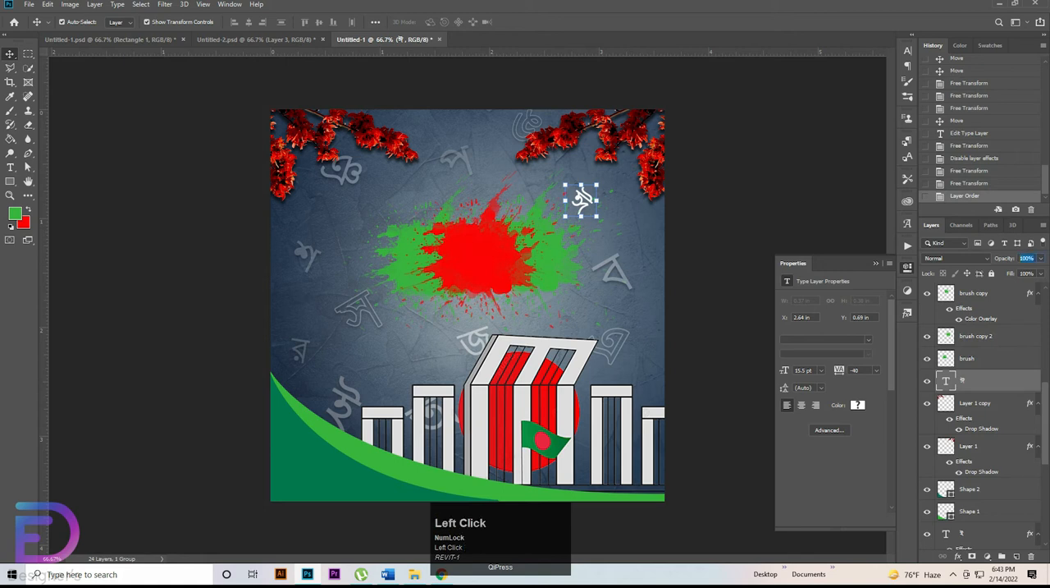
type("50")
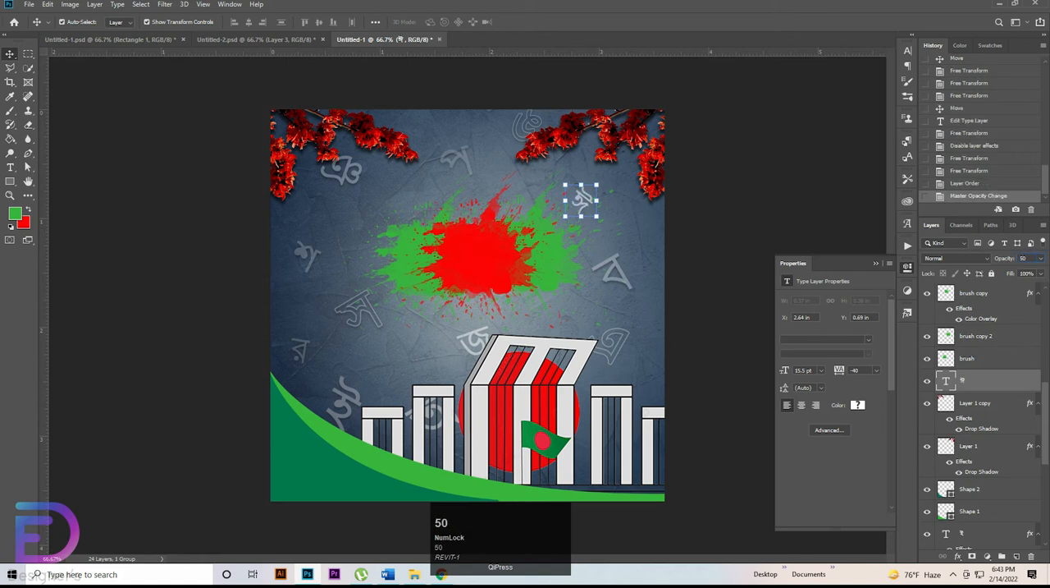
left_click(1028, 273)
type("55")
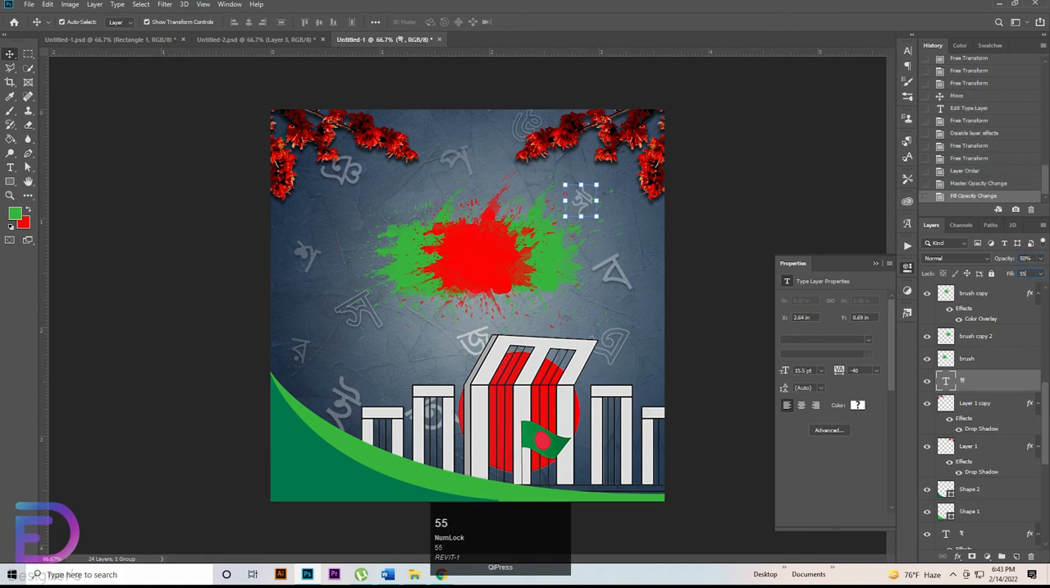
key("Return")
left_click(722, 238)
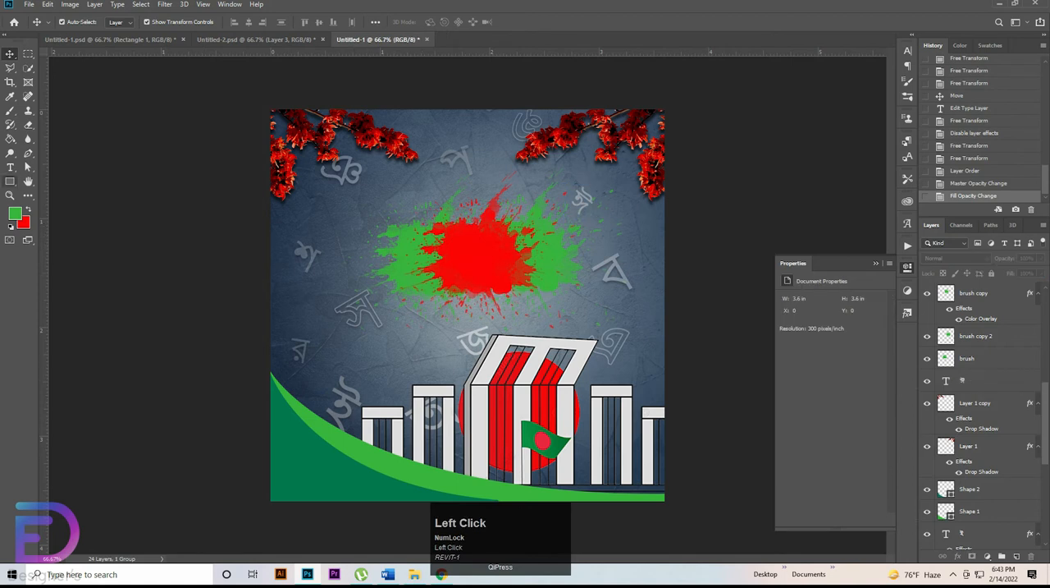
Step: Start a horizontal text line in the Siyam Rupali ANSI font and position it above the splash
left_click(10, 167)
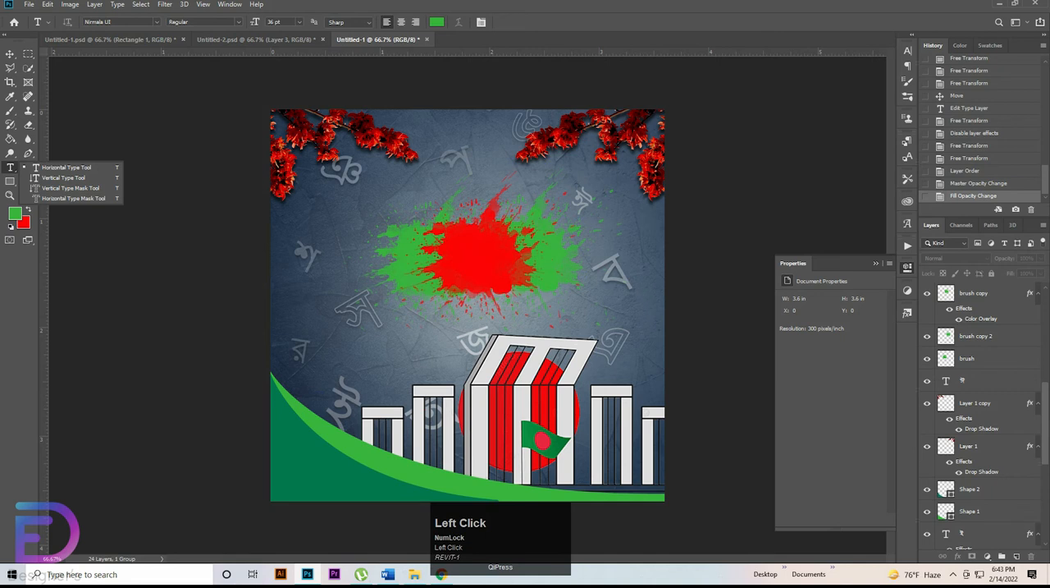
left_click(96, 21)
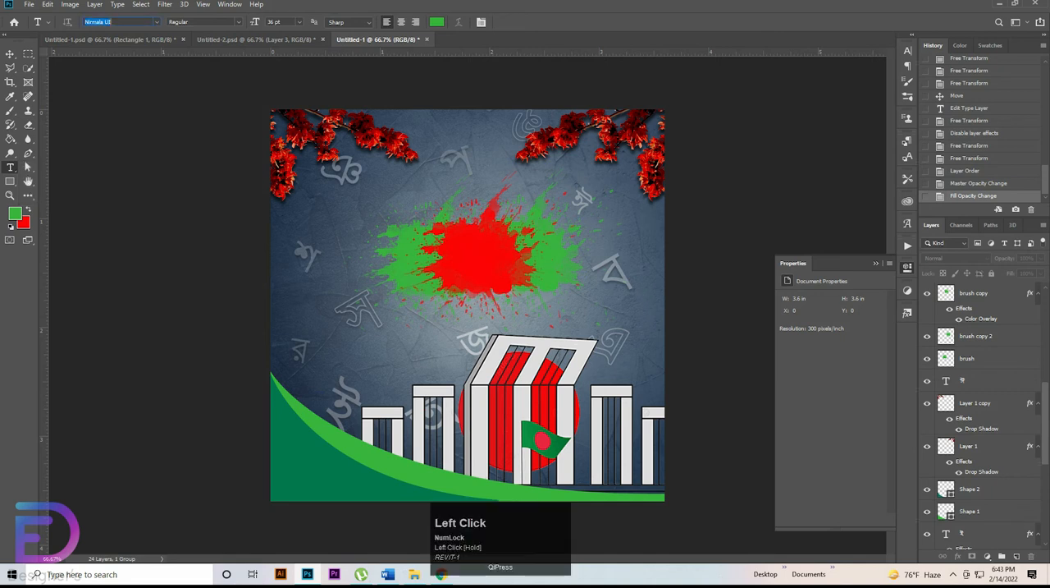
type("si")
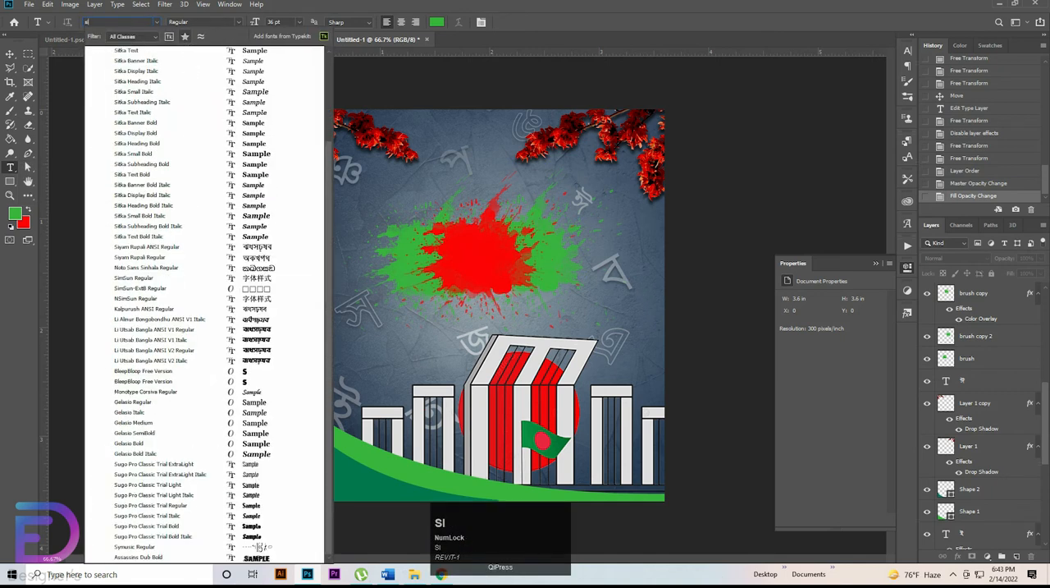
type("yu")
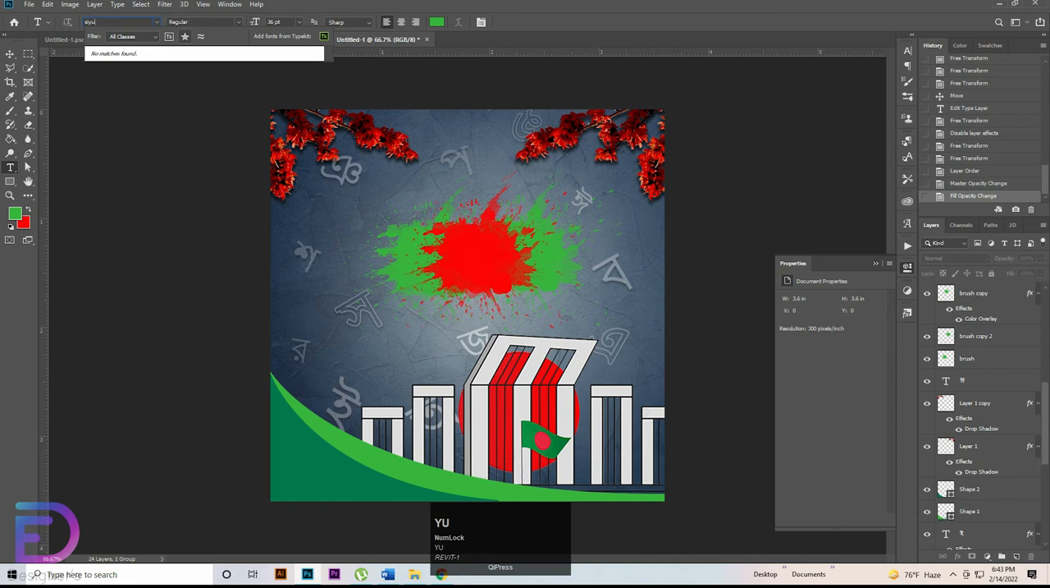
key("BackSpace")
left_click(165, 54)
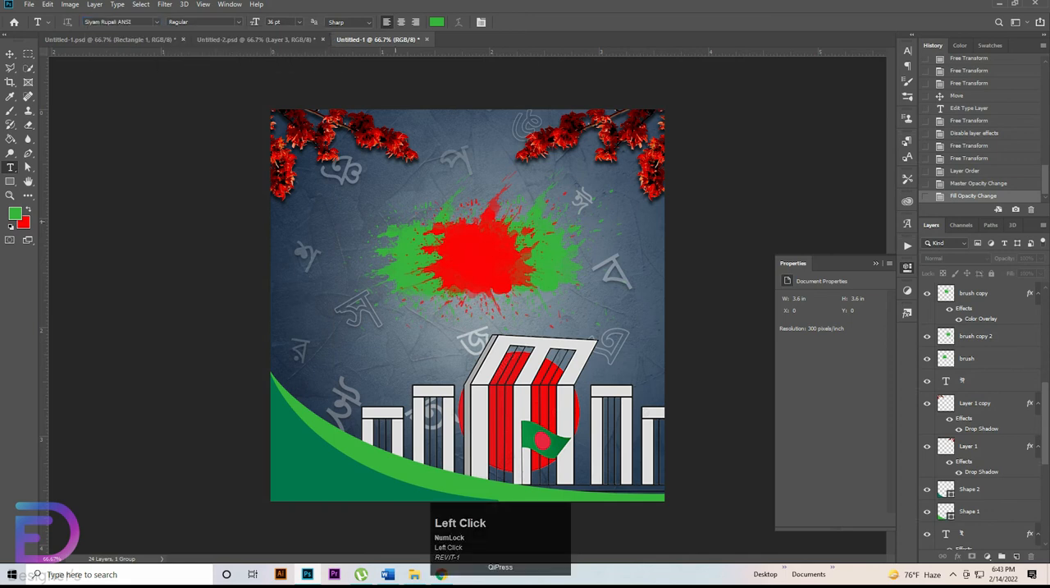
left_click(424, 248)
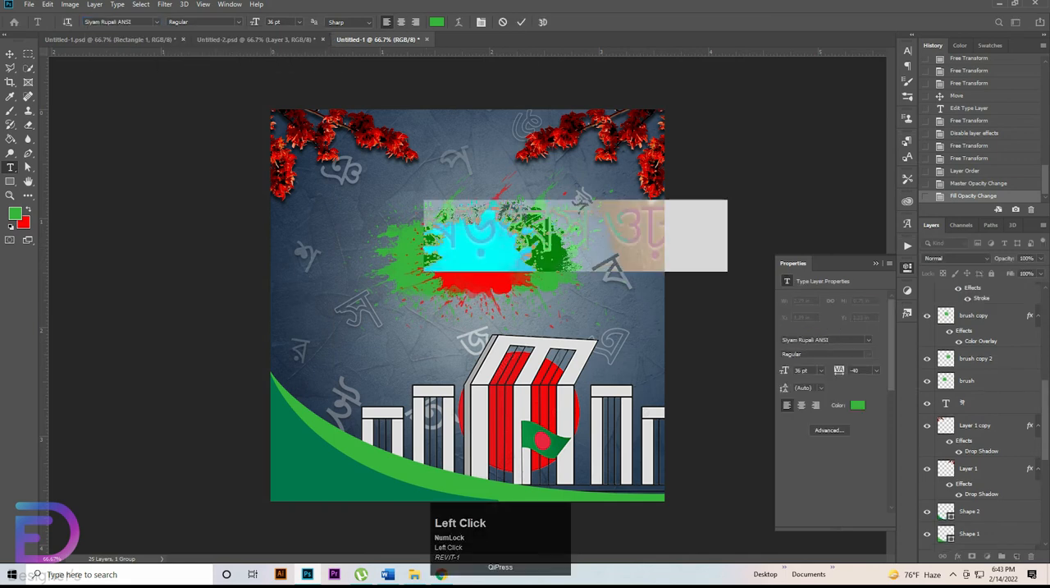
left_click_drag(558, 287, 468, 242)
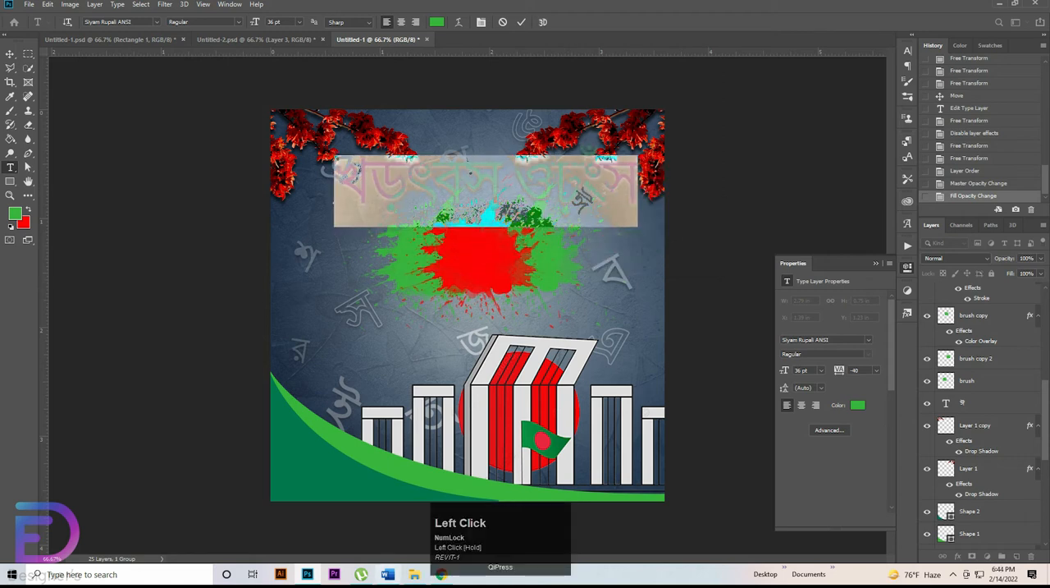
Step: Switch to Word, copy the line অমর 21শে, and paste it into the new text line back in Photoshop
left_click(388, 574)
left_click_drag(489, 154, 554, 156)
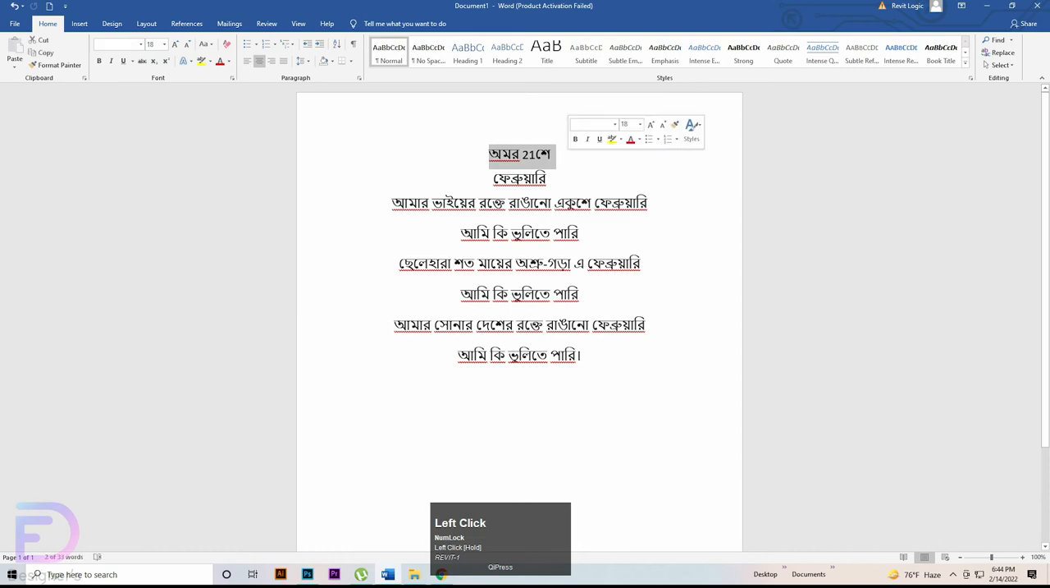
key("ctrl+c")
key("alt+Tab")
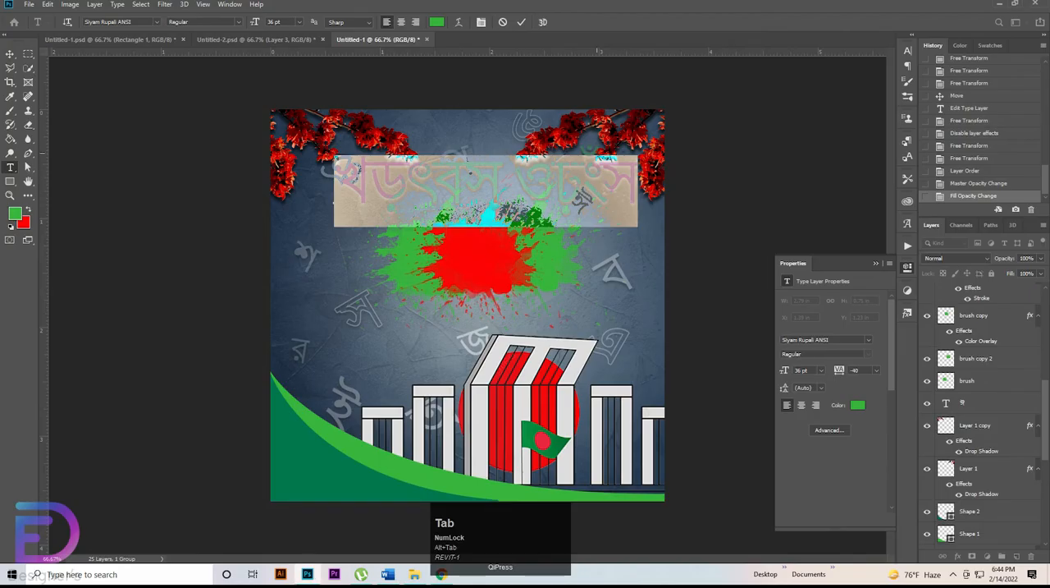
key("ctrl+v")
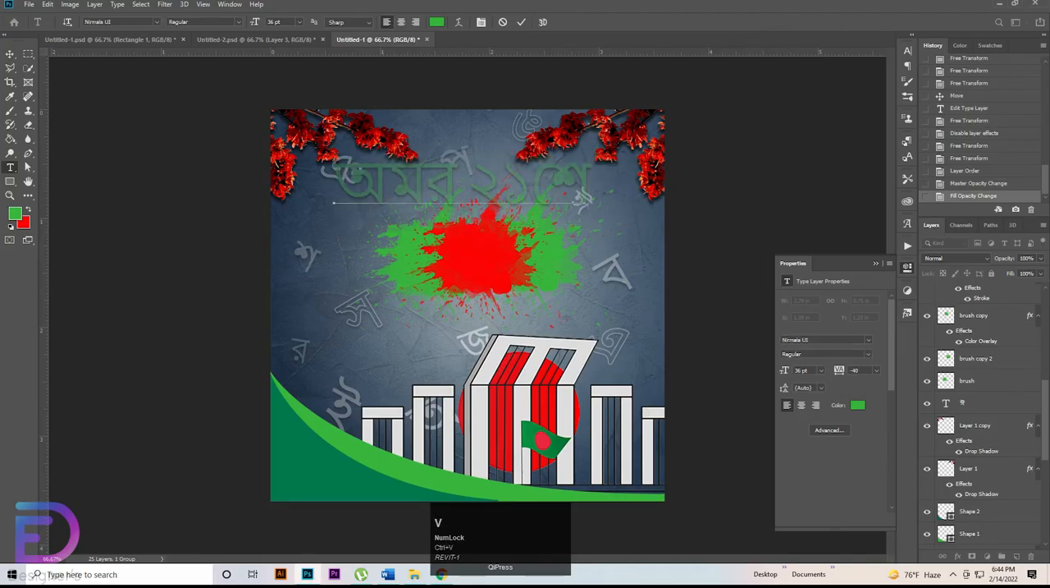
left_click(10, 54)
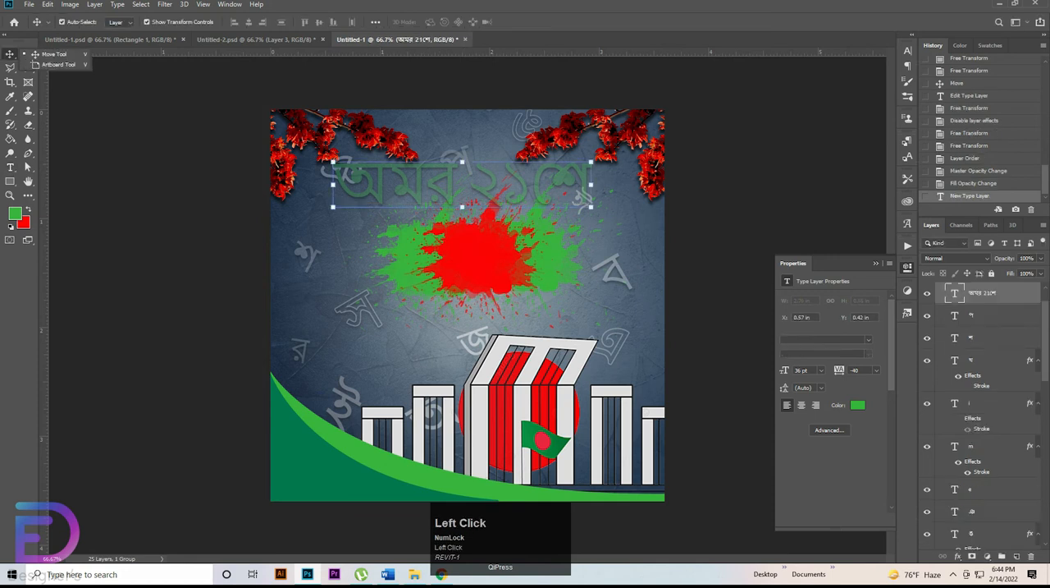
Step: Place the অমর 21শে text layer above Group 1 and shift the heading slightly right
scroll(981, 369, "up", 1)
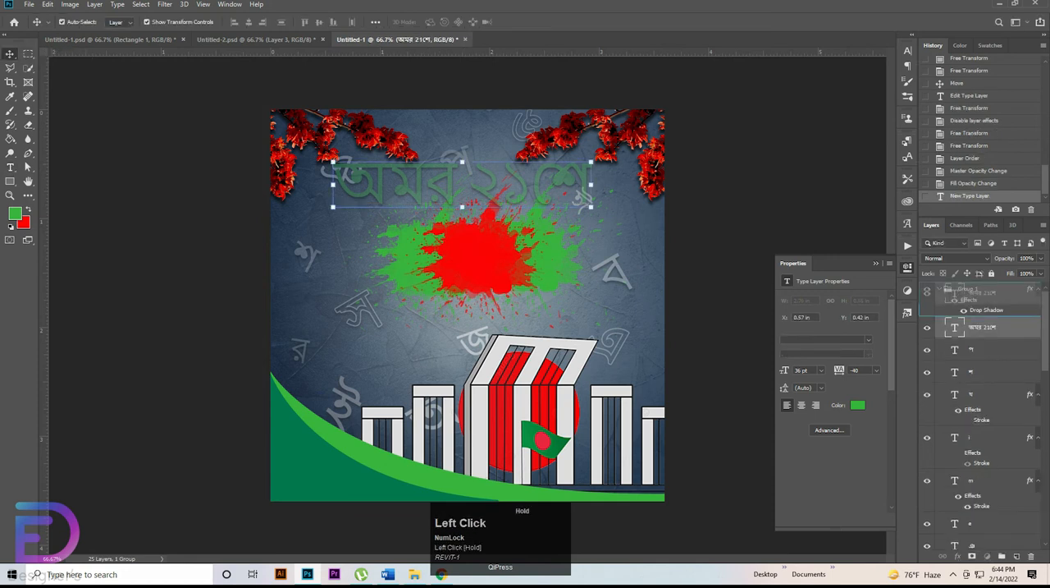
left_click_drag(968, 293, 968, 293)
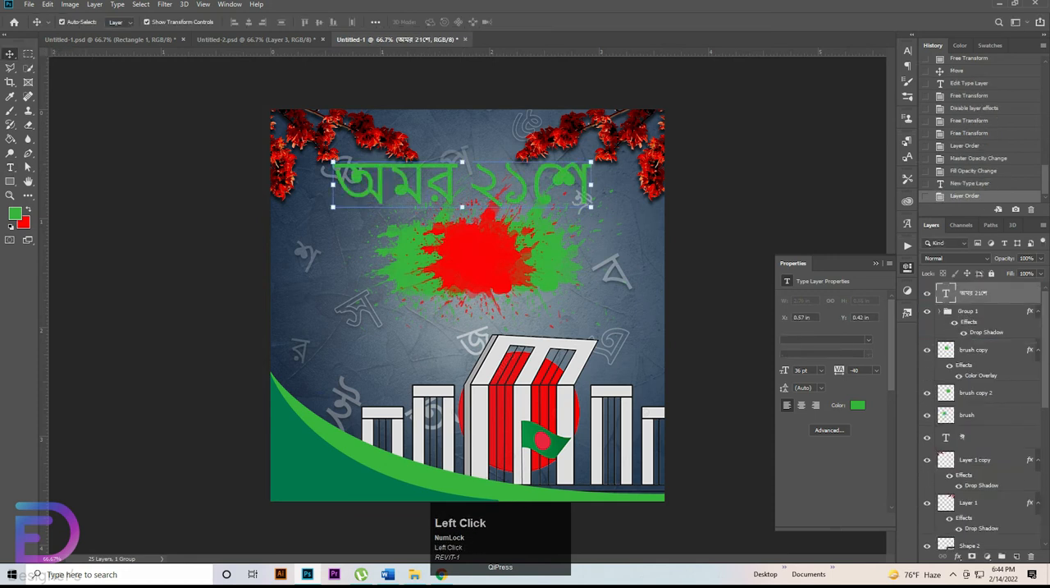
mouse_move(513, 166)
left_mouse_down()
mouse_move(555, 239)
mouse_move(550, 181)
mouse_move(541, 211)
mouse_move(527, 161)
left_mouse_up()
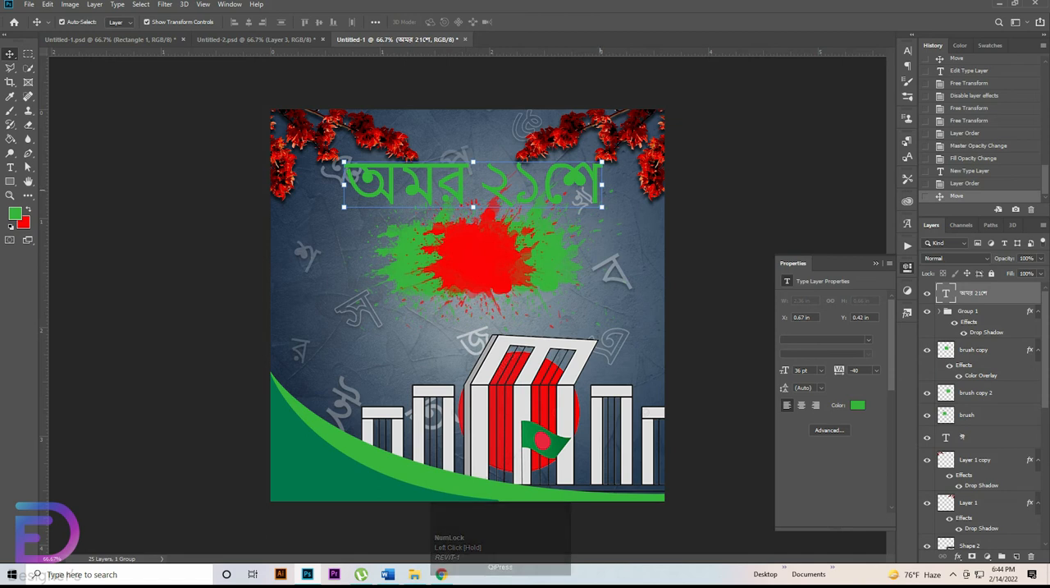
Step: Scale the অমর ২১শে heading down to 70.16% and keep it centred above the splash
key("ctrl+t")
left_click_drag(603, 161, 550, 175)
left_click_drag(591, 203, 540, 192)
key("t")
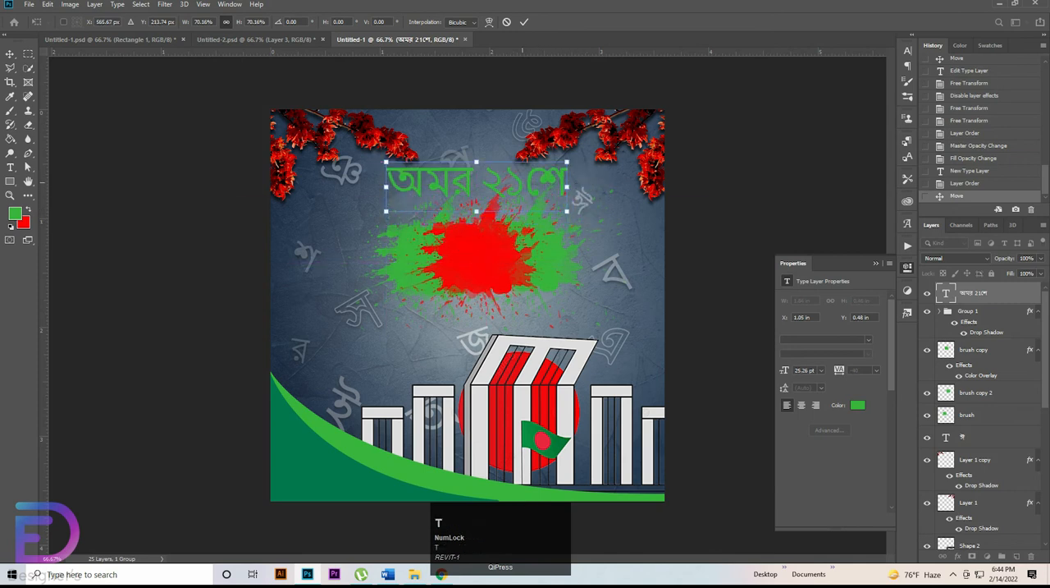
left_click(700, 192)
Step: Recolor the ২১ numerals in the heading to red fd0304
key("t")
left_click_drag(525, 182, 482, 182)
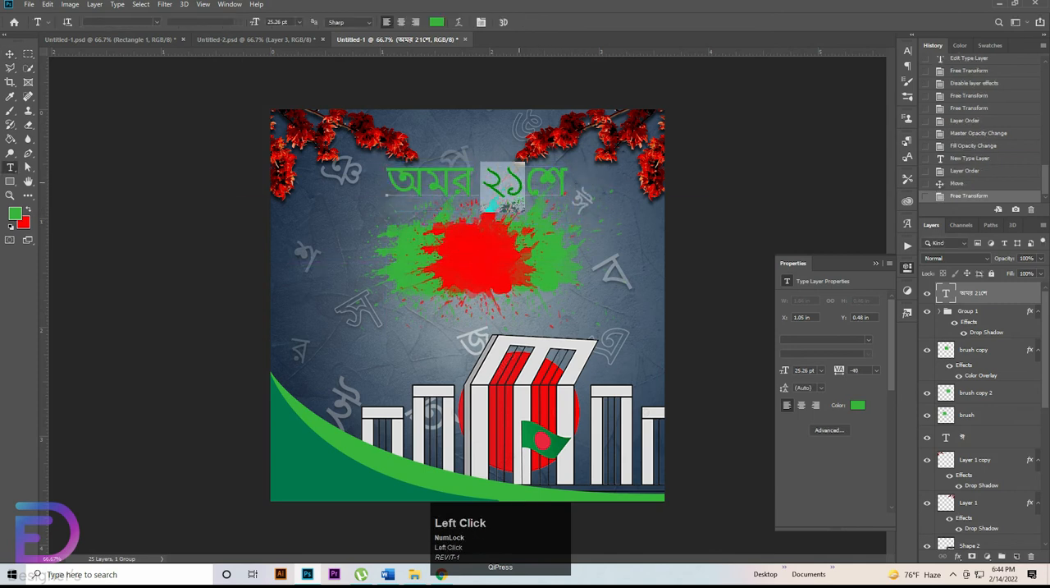
left_click(857, 405)
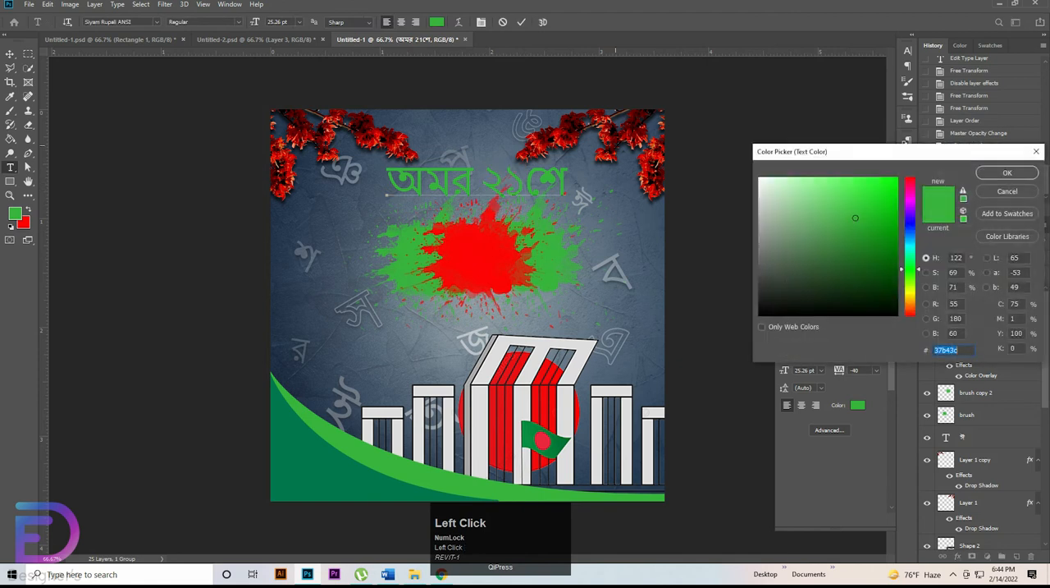
type("fd0304")
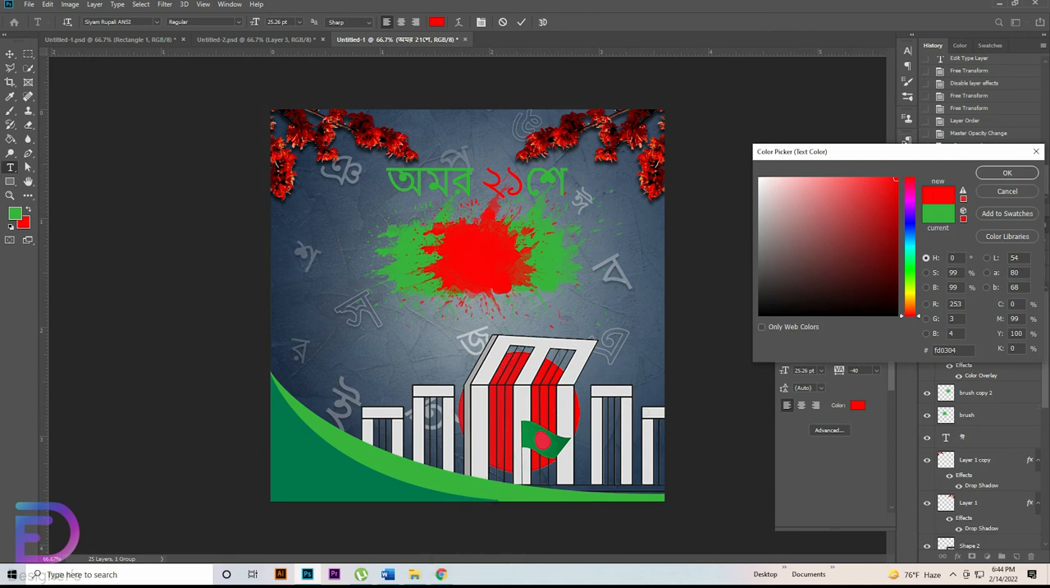
left_click(1007, 172)
Step: Enlarge only the ২১ numerals in the heading to a font size of 35 pt
left_click_drag(481, 182, 386, 182)
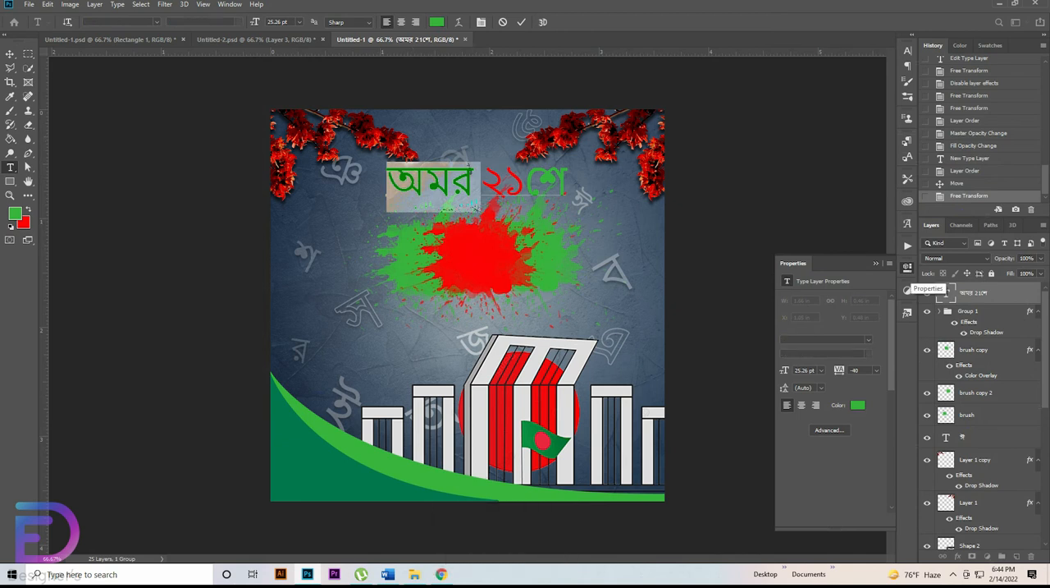
left_click(908, 269)
left_click(908, 50)
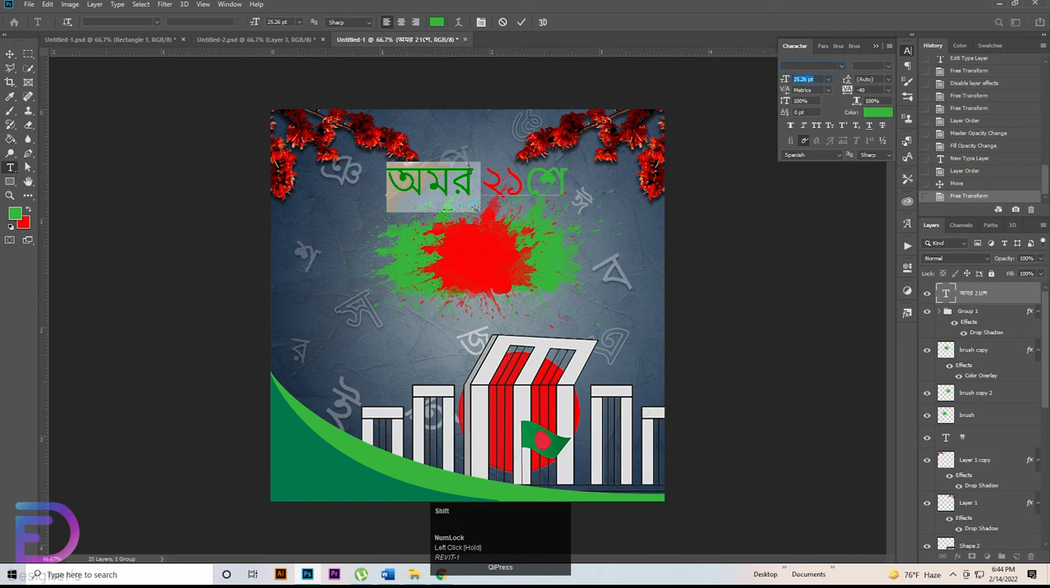
left_click(504, 183)
left_click_drag(519, 180, 485, 182)
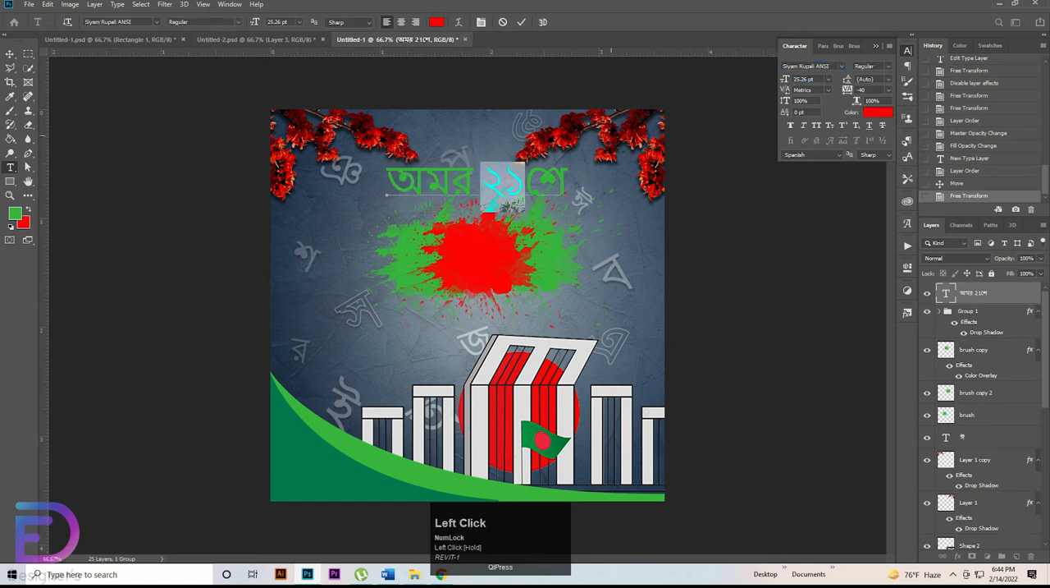
key("shift+Up")
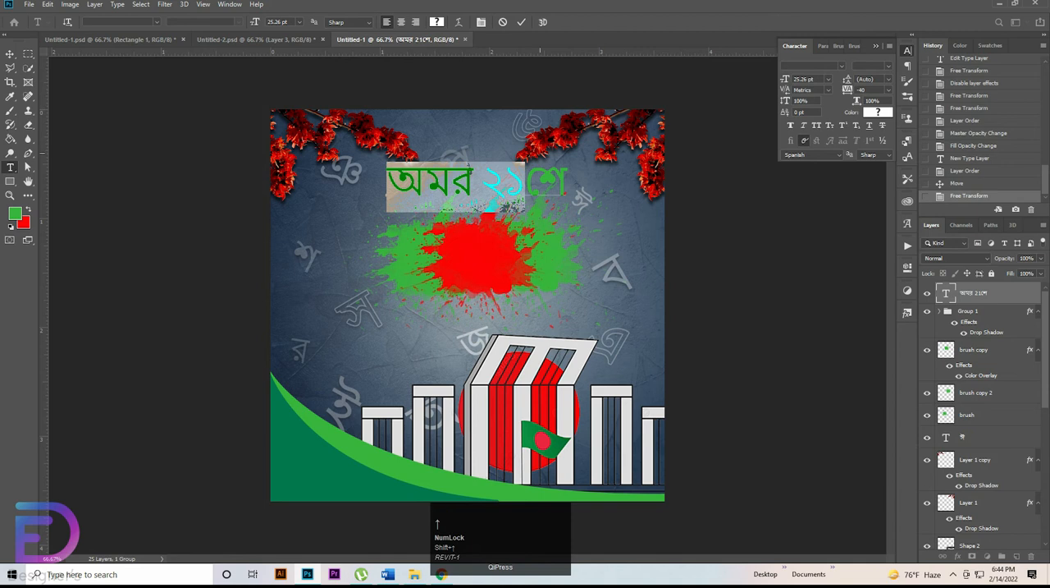
key("ctrl+z")
left_click_drag(483, 182, 534, 184)
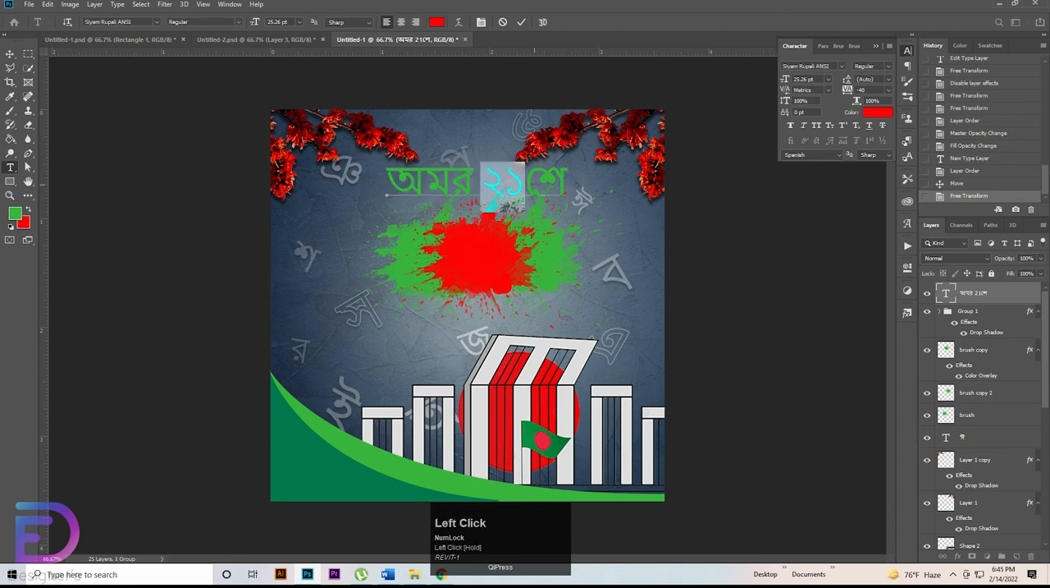
key("shift+Up")
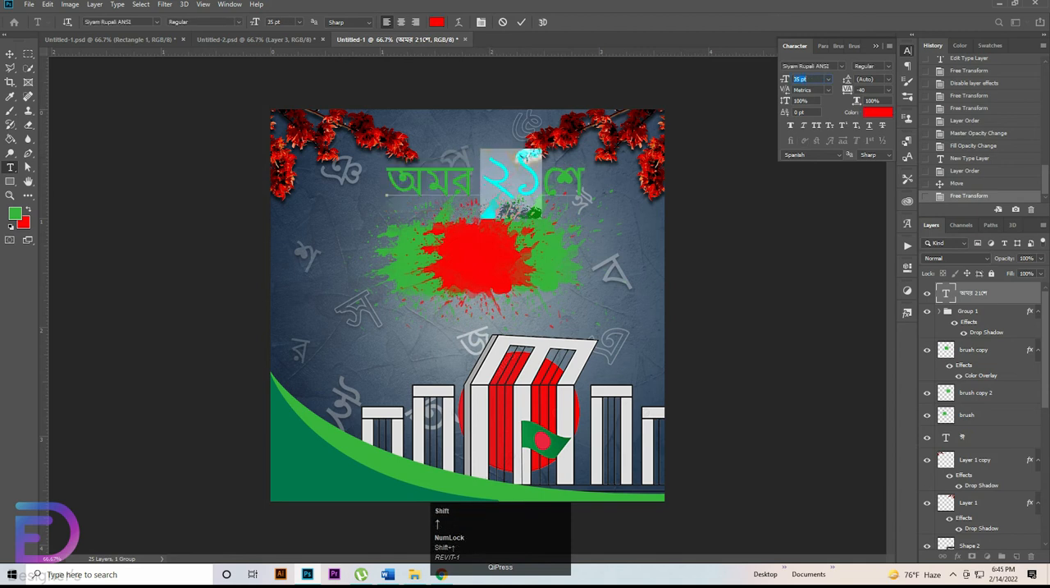
key("shift+Down")
left_click(512, 183)
Step: Apply faux bold to the whole অমর ২১শে heading and commit the text edit
left_click_drag(388, 183, 584, 184)
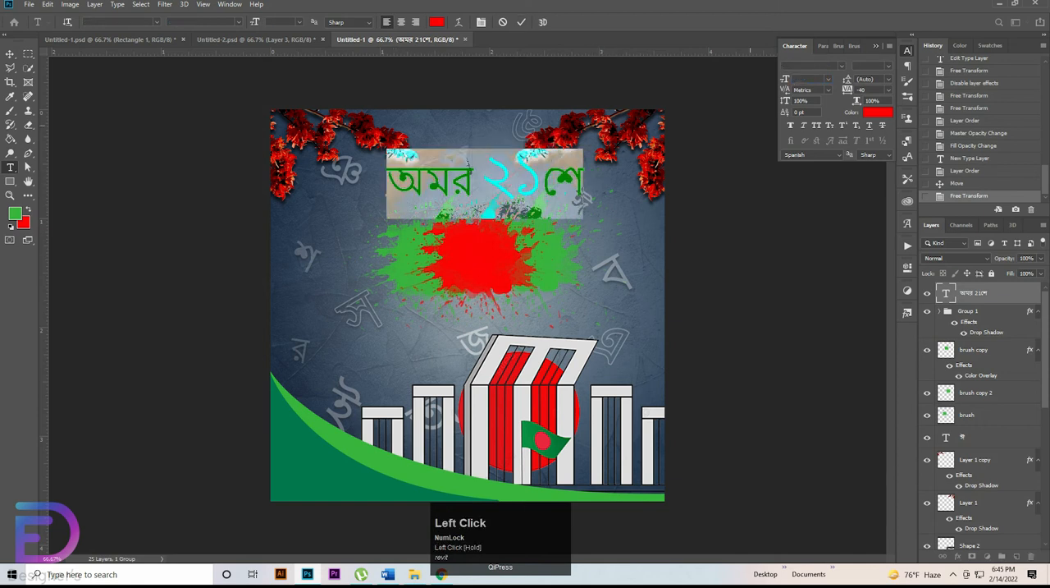
left_click(790, 126)
left_click(521, 22)
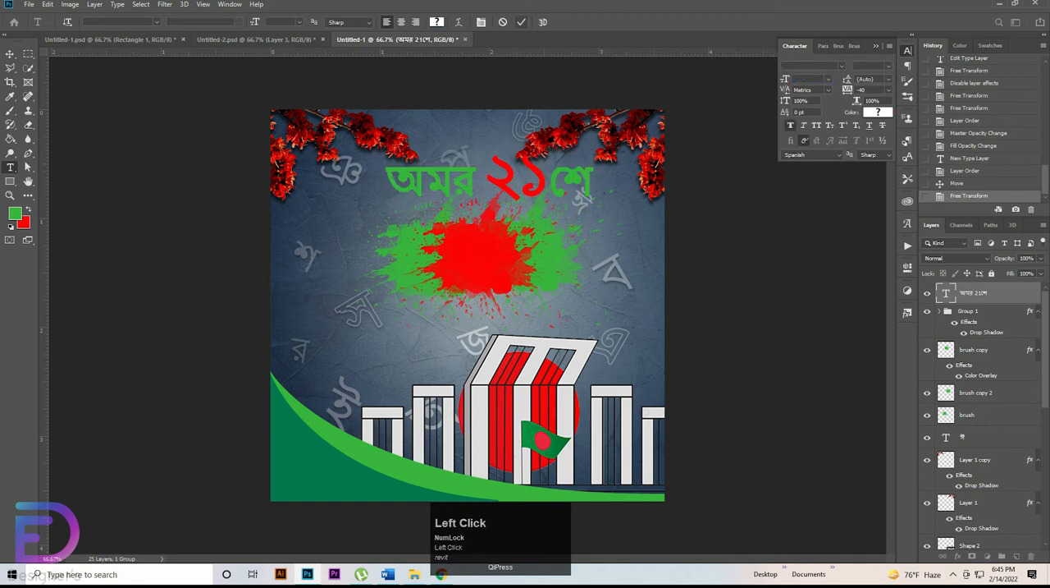
Step: Add a thin white outside Stroke effect at 100% opacity to the অমর ২১শে heading layer
double_click(1011, 293)
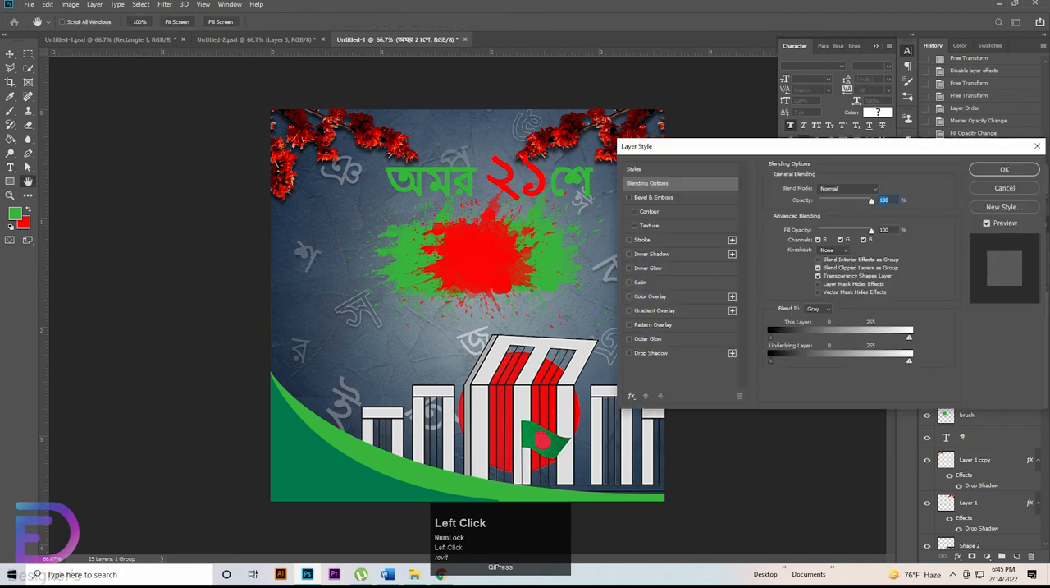
left_click(643, 240)
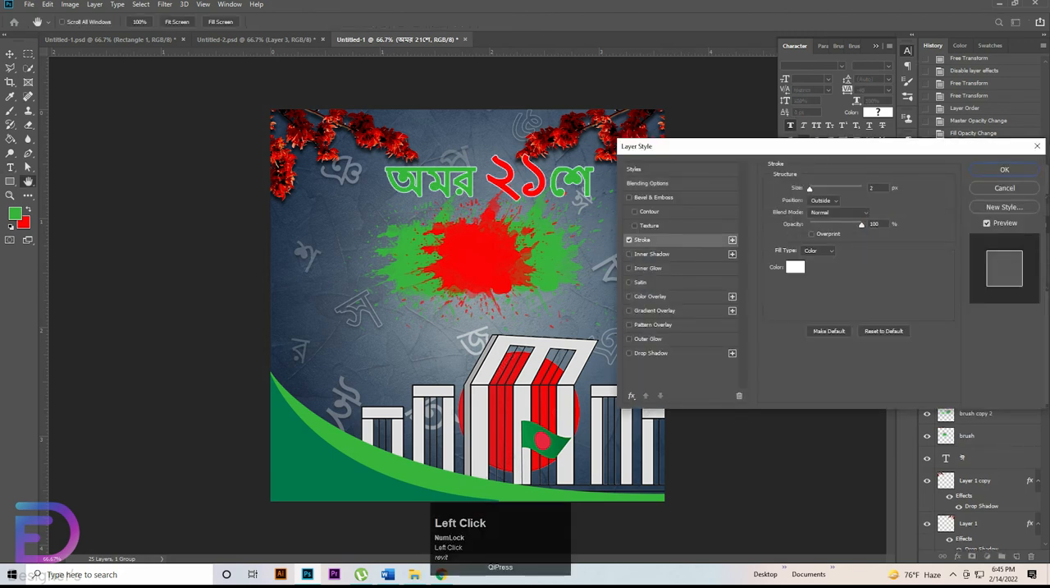
left_click_drag(810, 189, 812, 189)
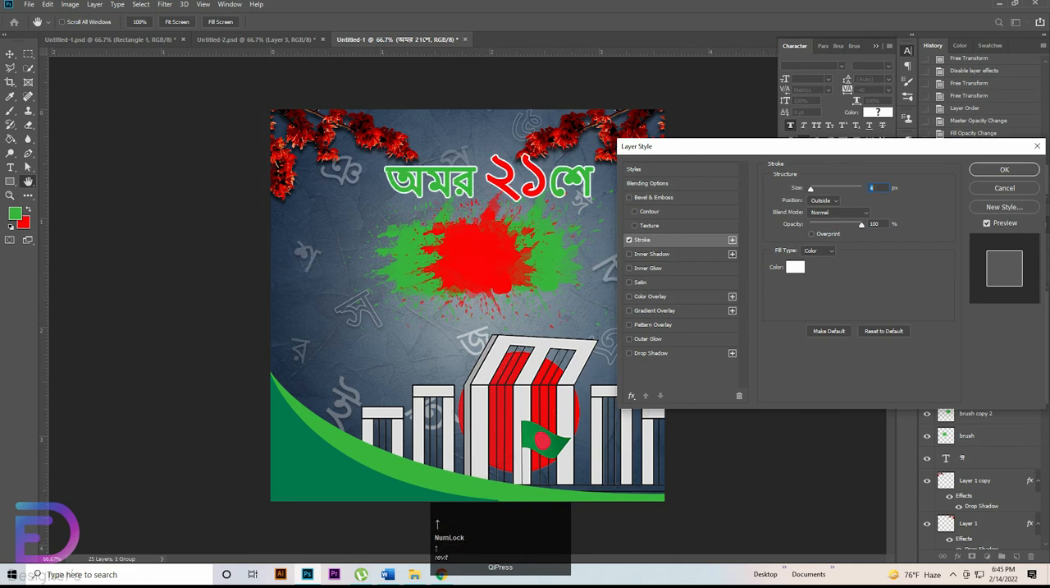
key("Down")
left_click(1005, 169)
Step: Move the heading onto the centre of the splash and scale it down to a base text size of about 17.6 pt
left_click(10, 55)
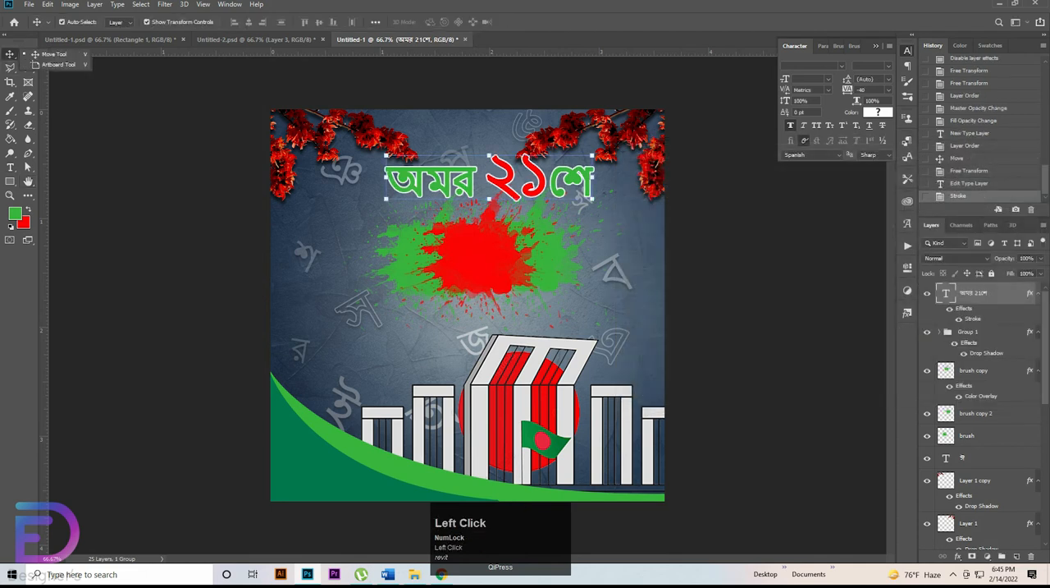
left_click_drag(530, 173, 519, 253)
mouse_move(583, 256)
left_mouse_down()
mouse_move(499, 255)
mouse_move(498, 244)
mouse_move(556, 246)
mouse_move(534, 257)
mouse_move(538, 278)
left_mouse_up()
key("Return")
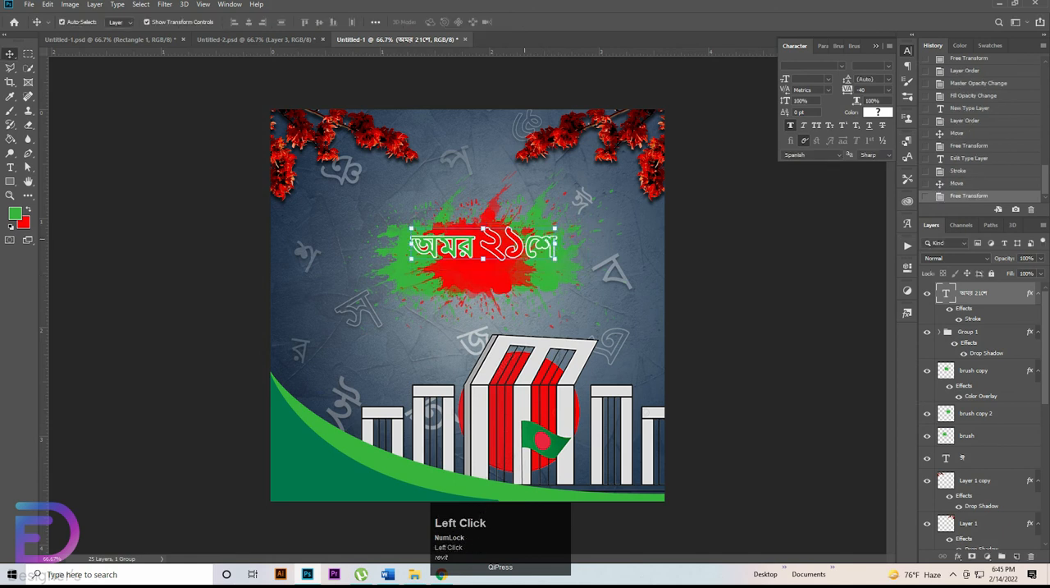
Step: Duplicate the heading just below itself, copy ফেব্রুয়ারি from Word, and replace the duplicate's text with it back in Photoshop
left_click_drag(500, 247, 500, 280)
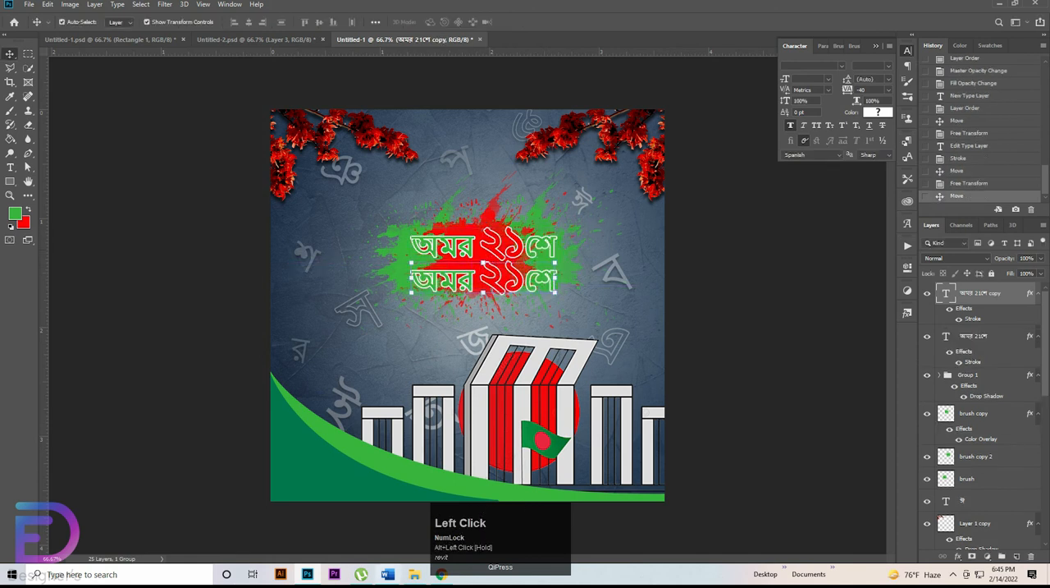
left_click(388, 573)
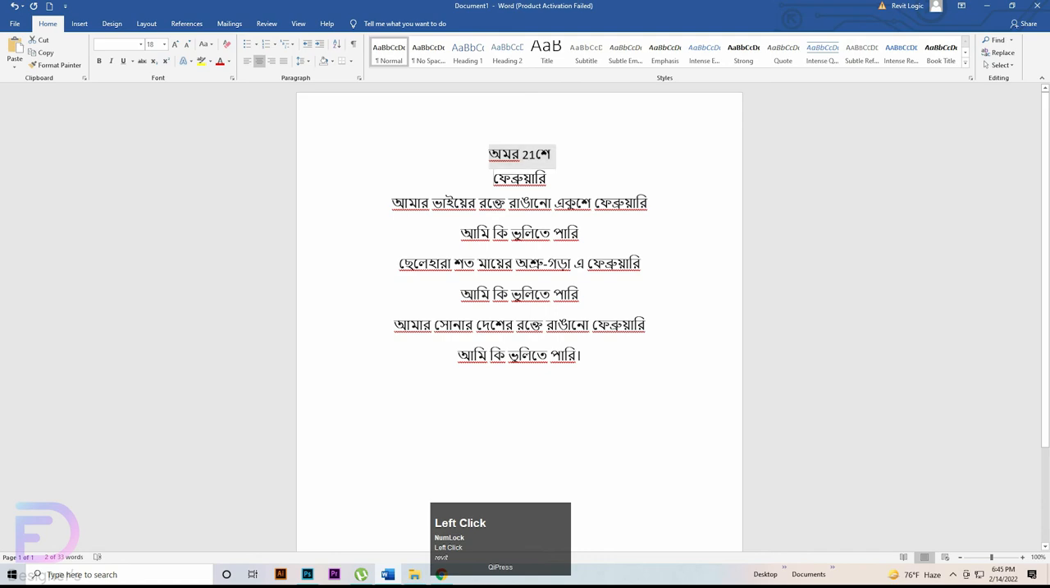
left_click_drag(494, 178, 574, 181)
key("ctrl+c")
key("alt+Tab")
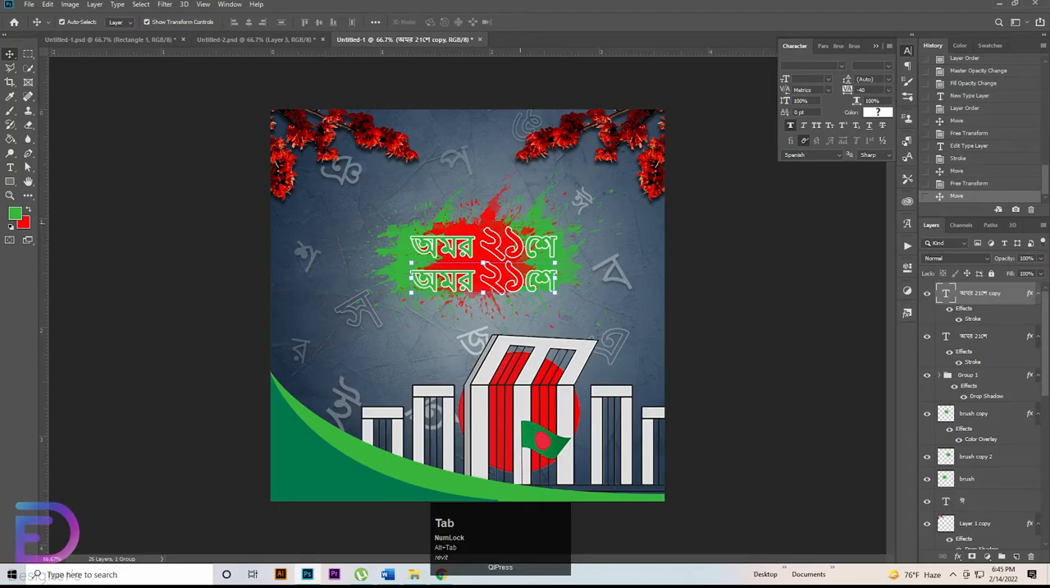
key("t")
left_click_drag(556, 280, 410, 281)
key("ctrl+v")
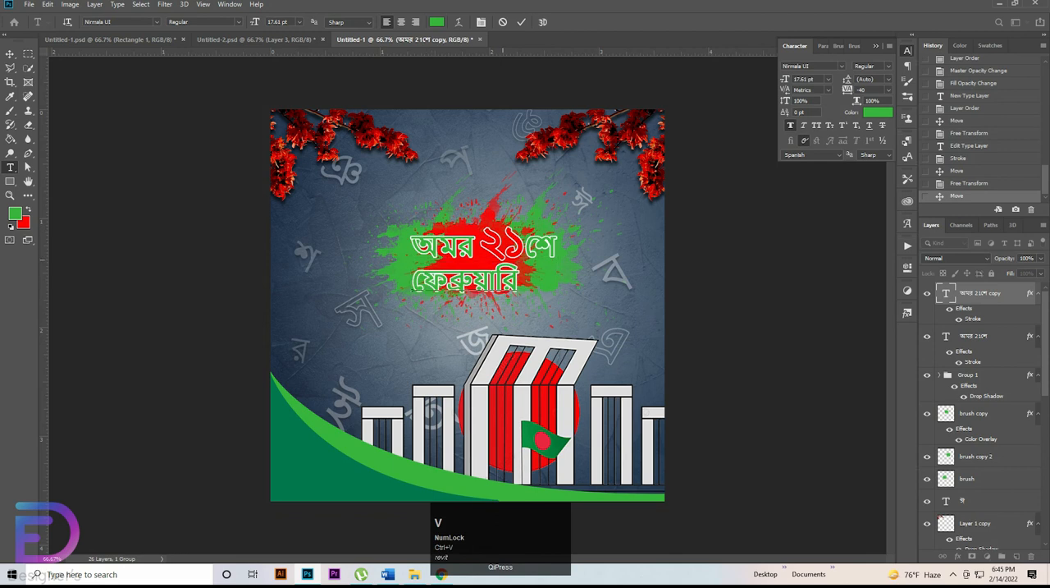
Step: Recolor the ফেব্রুয়ারি line to the red background color fd0304
left_click_drag(412, 282, 519, 283)
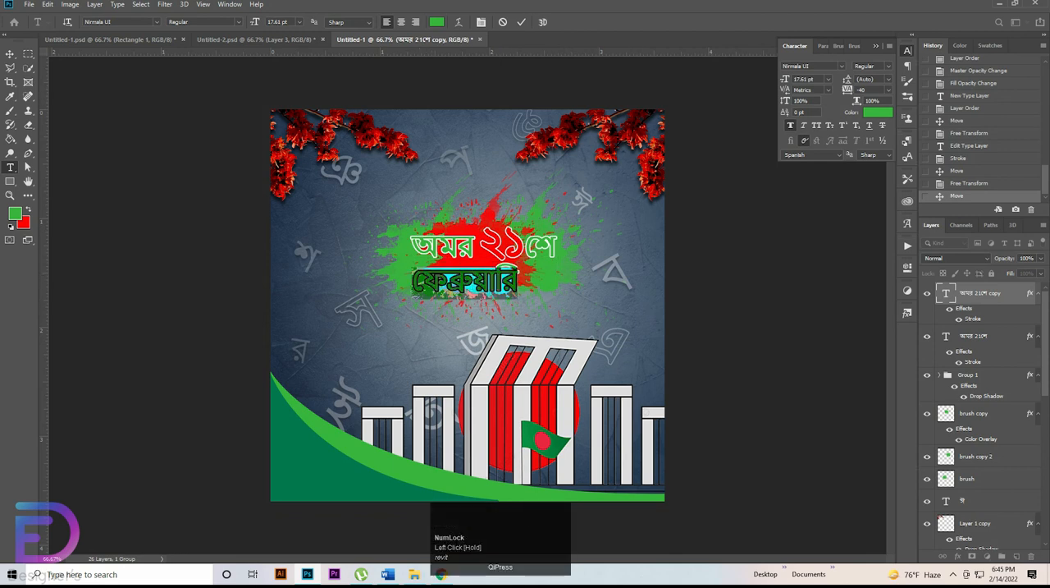
left_click(878, 113)
left_click(24, 222)
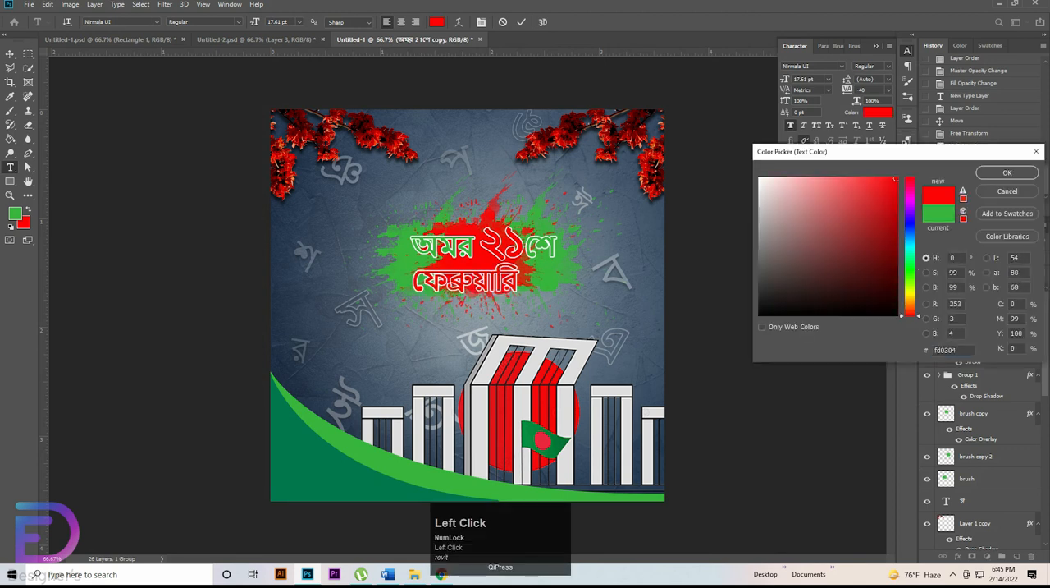
left_click(1008, 172)
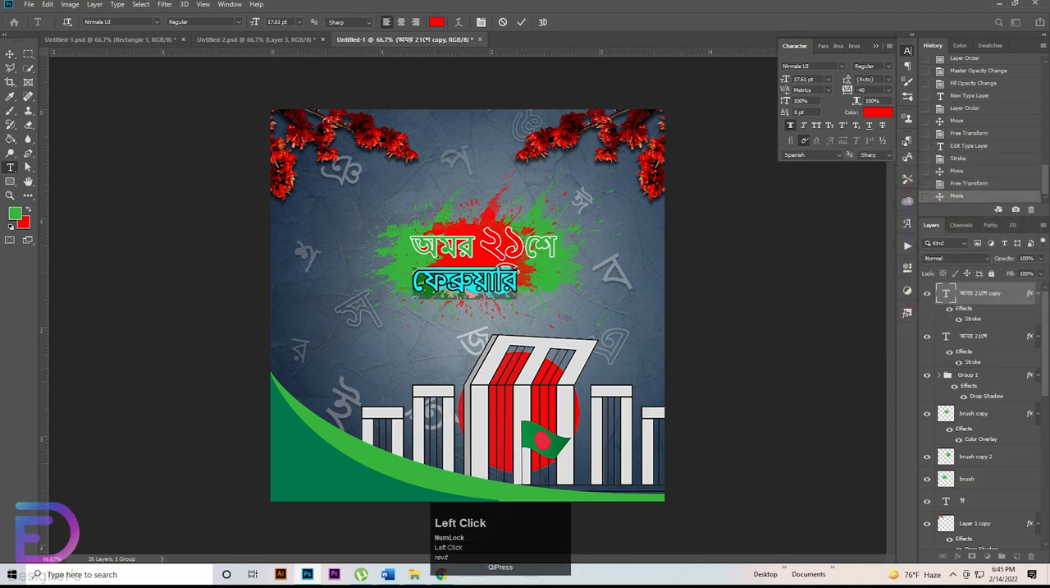
Step: Align the right edges of the ফেব্রুয়ারি line and the অমর ২১শে line
left_click(10, 54)
left_click(539, 247, "shift")
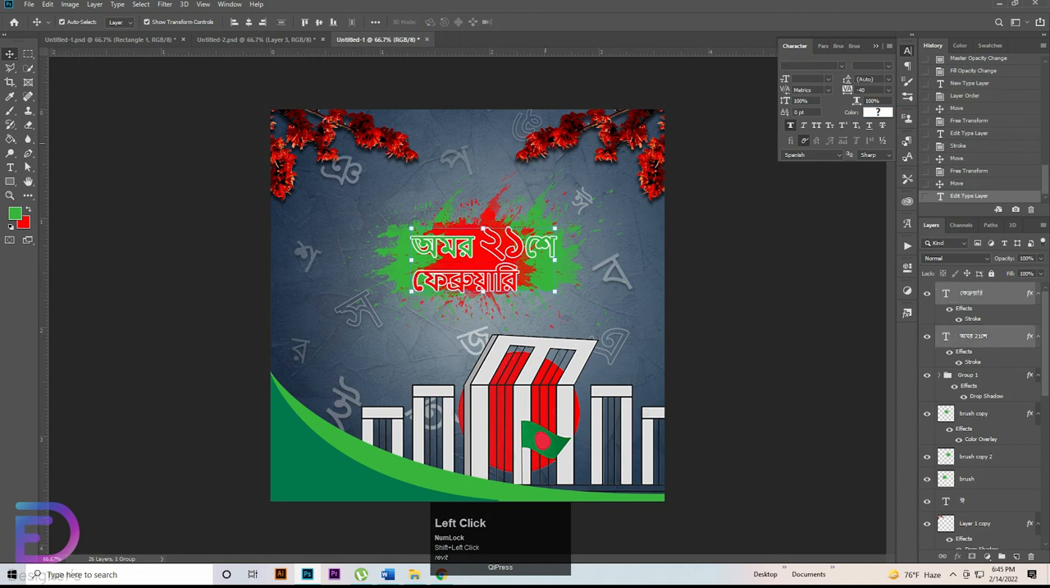
left_click(262, 21)
left_click(607, 299)
Step: Nudge the ফেব্রুয়ারি line up so it sits closer beneath the অমর ২১শে line
left_click(515, 281)
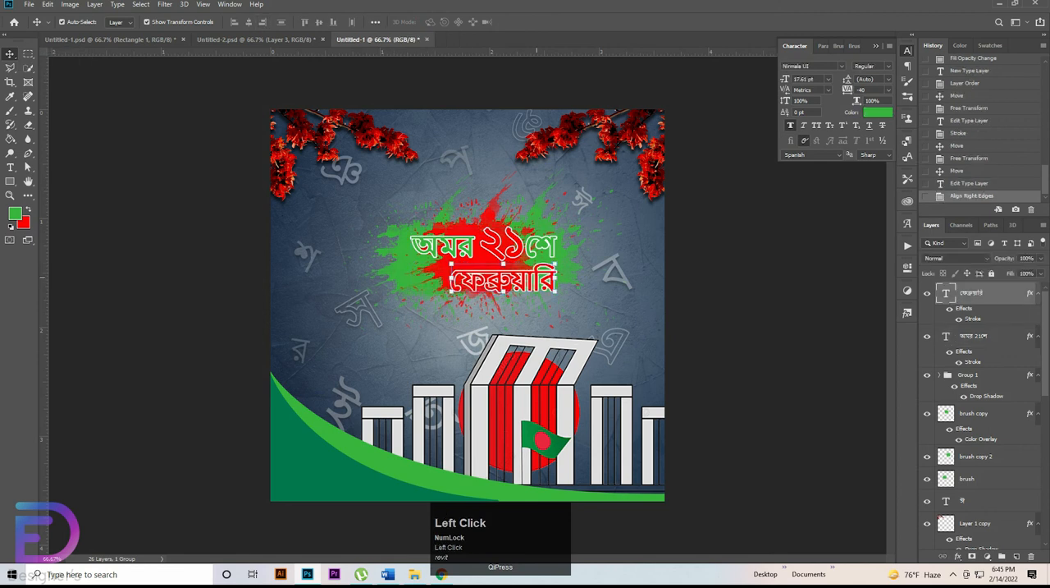
key("Up")
key("Up")
key("Up")
key("Up")
key("Up")
key("Up")
key("Up")
key("Up")
key("Up")
key("Up")
key("Up")
key("Up")
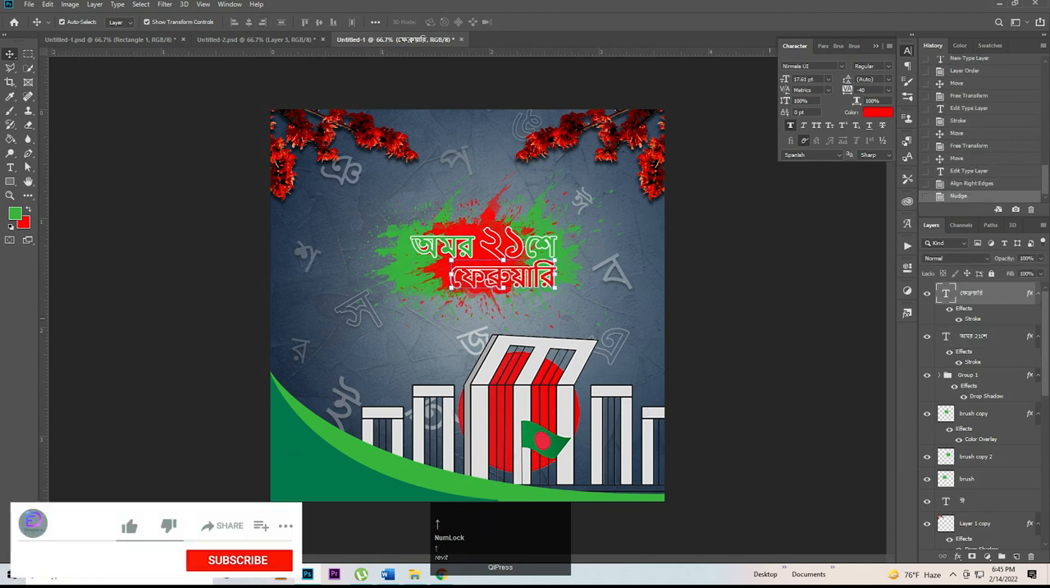
left_click(607, 299)
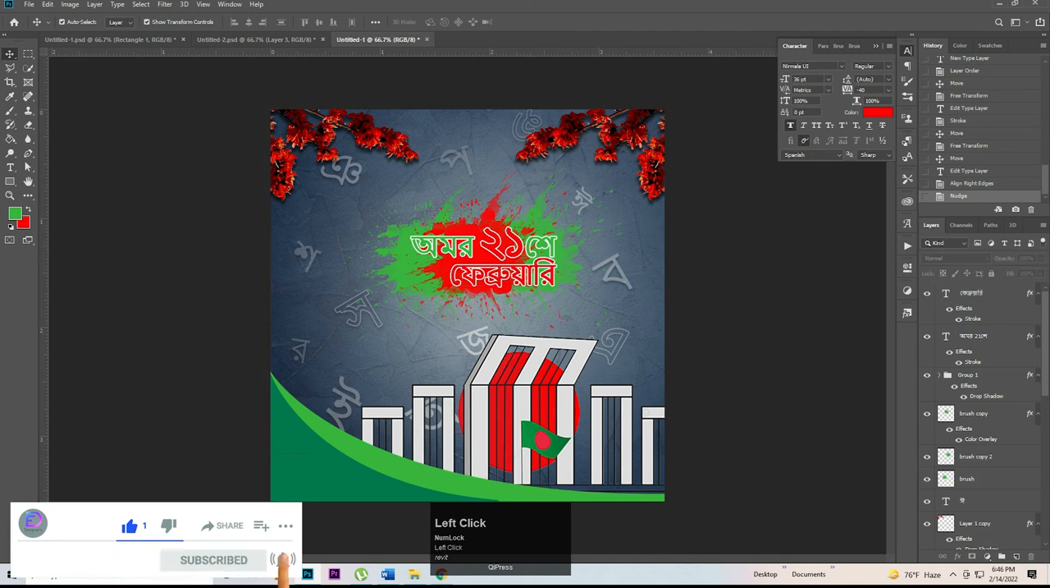
Step: Move both heading lines together slightly up and left on the splash
left_click(515, 274)
left_click(498, 238, "shift")
mouse_move(491, 245)
left_mouse_down()
mouse_move(495, 259)
mouse_move(488, 242)
left_mouse_up()
left_click(607, 299)
Step: Group the three brush layers that form the splash
left_click(494, 289)
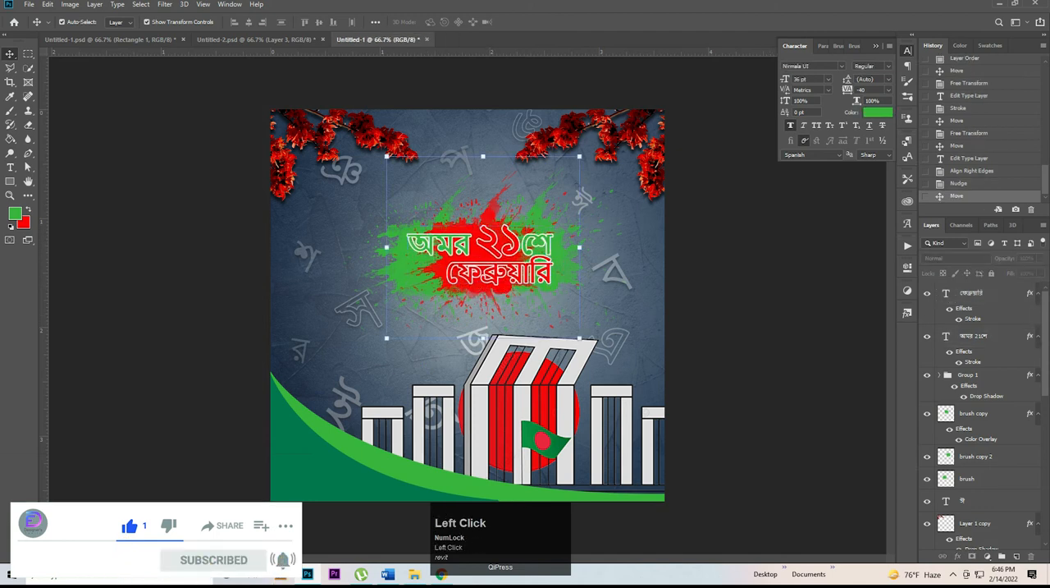
left_click(968, 478, "shift")
key("ctrl+g")
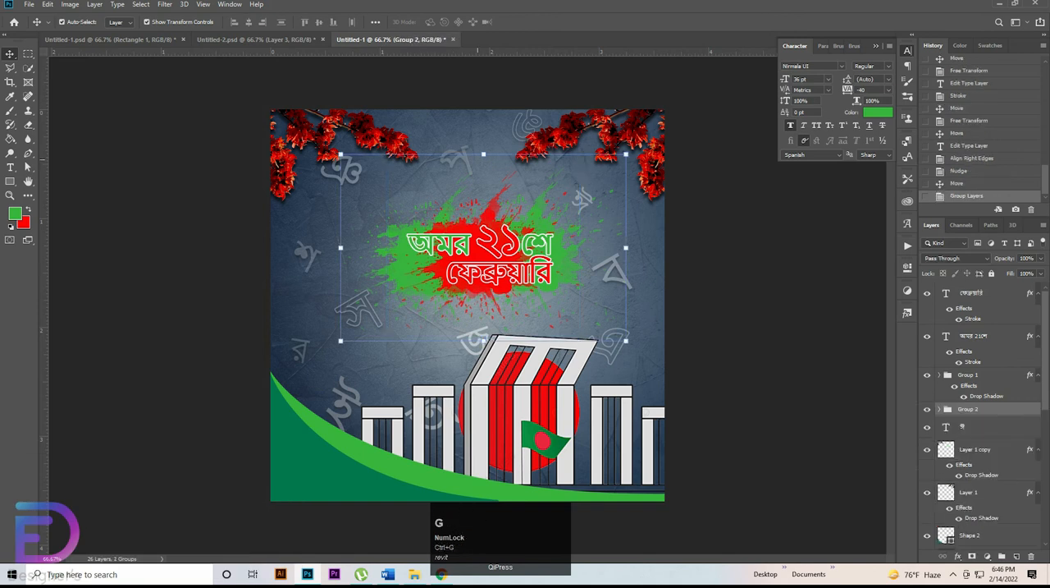
Step: Enlarge the splash group to a little over 110% and recentre it behind the two-line heading
mouse_move(483, 154)
left_mouse_down()
mouse_move(483, 130)
mouse_move(485, 144)
left_mouse_up()
left_click_drag(469, 231, 471, 238)
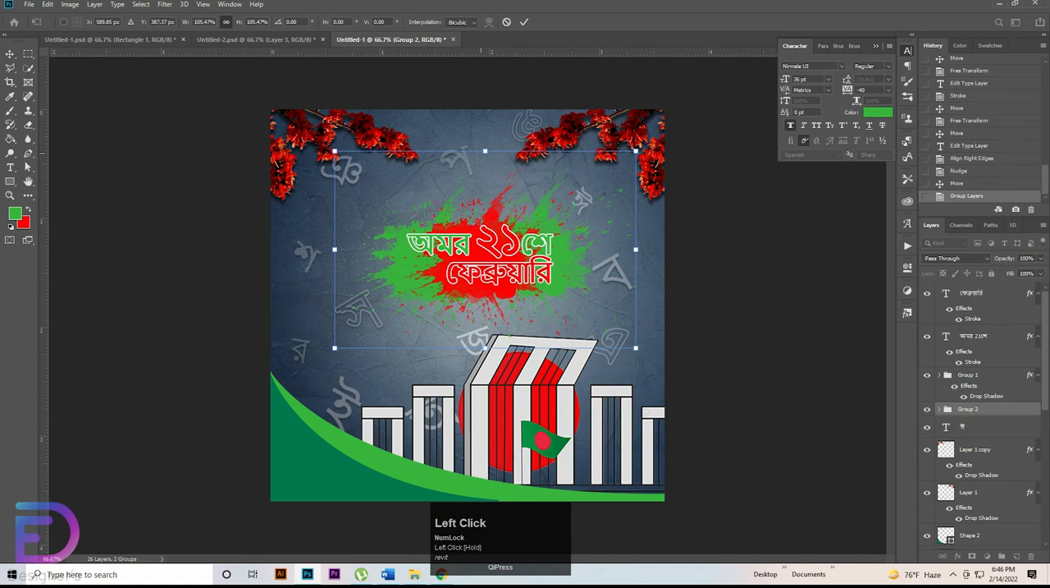
left_click_drag(481, 152, 481, 147)
left_click_drag(494, 211, 487, 213)
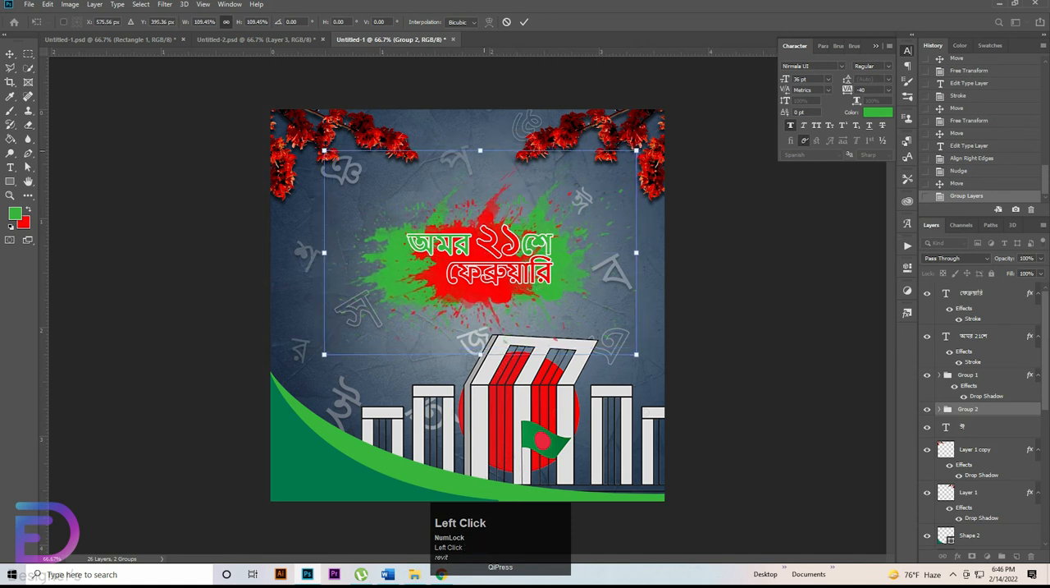
left_click_drag(482, 151, 481, 145)
left_click_drag(485, 192, 492, 188)
left_click(712, 299)
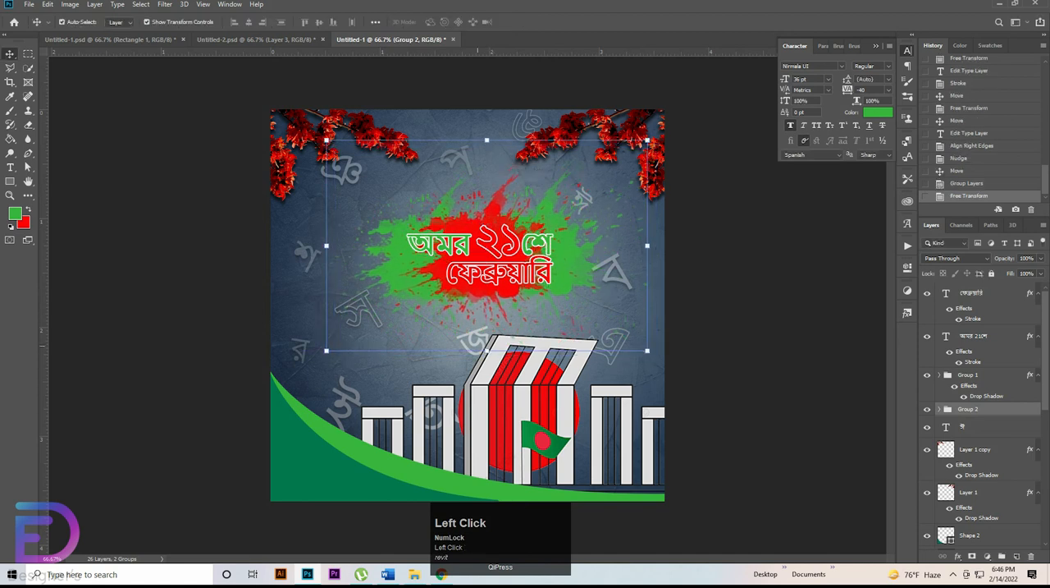
Step: Place the ফেব্রুয়ারি layer beneath the অমর 21শে layer and shift both heading lines very slightly
left_click(709, 287)
left_click_drag(972, 293, 970, 366)
left_click(496, 236, "shift")
mouse_move(497, 236)
left_mouse_down()
mouse_move(494, 224)
mouse_move(498, 234)
left_mouse_up()
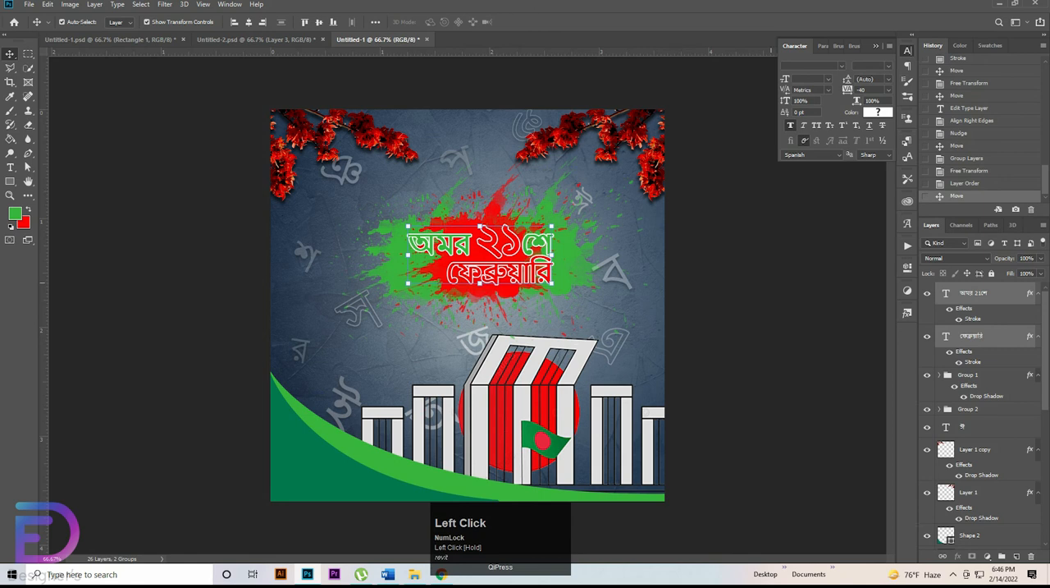
Step: Duplicate the ফেব্রুয়ারি heading line and place the copy just below the splash heading
left_click(771, 283)
left_click(518, 274)
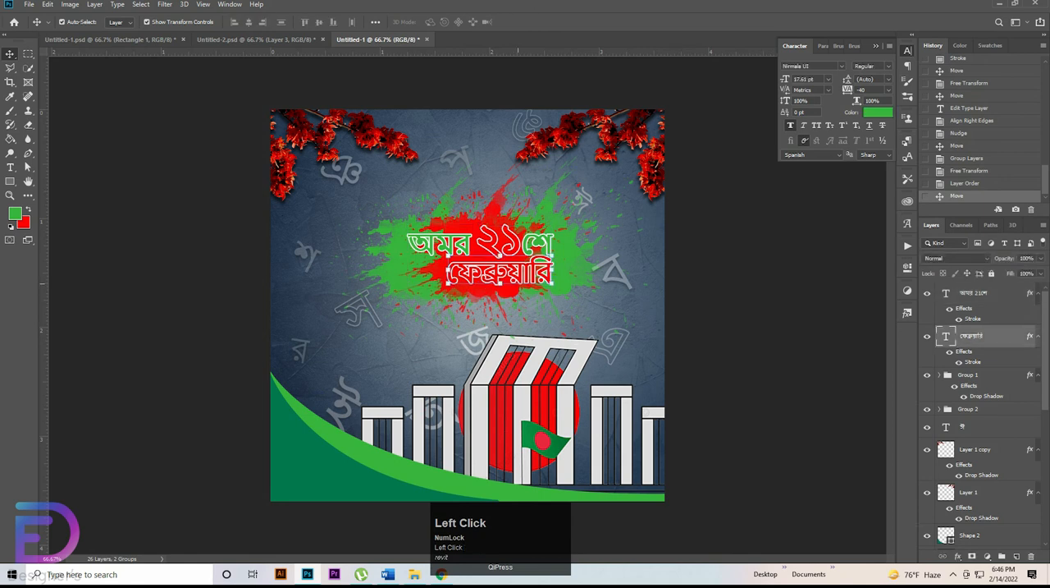
left_click_drag(518, 274, 511, 316)
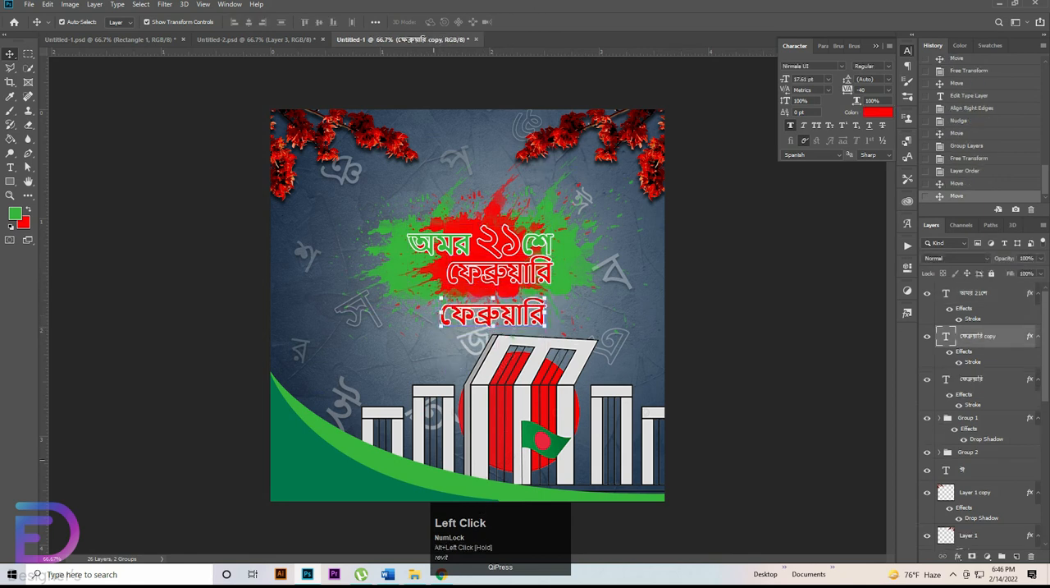
Step: Copy the verse lines আমার ভাইয়ের রক্তে রাঙানো একুশে ফেব্রুয়ারি and আমি কি ভুলিতে পারি from Word and replace the duplicated line's text with them
left_click(387, 574)
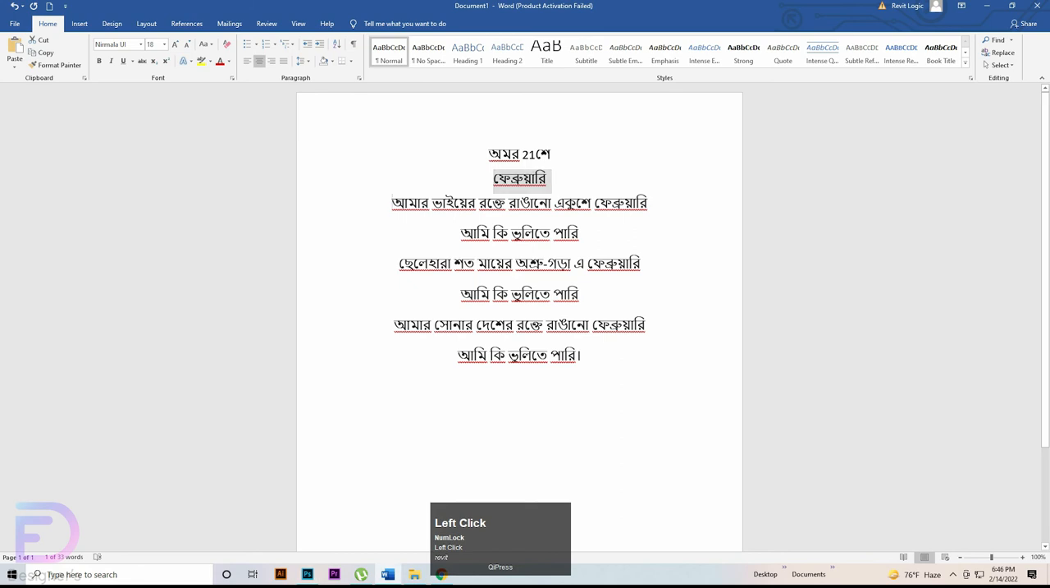
left_click_drag(393, 203, 585, 234)
key("ctrl+c")
key("alt+Tab")
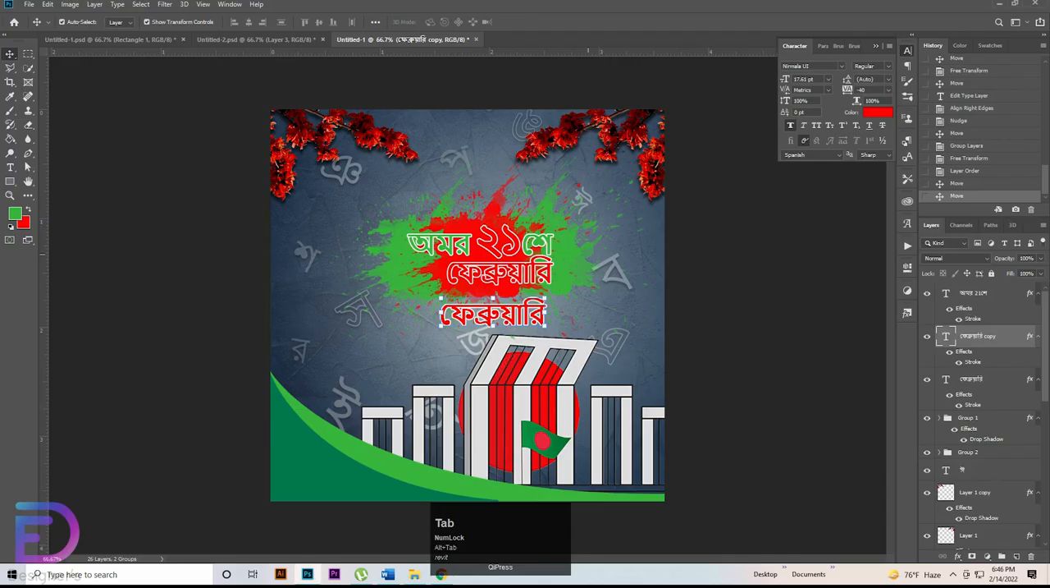
key("t")
left_click_drag(545, 315, 439, 315)
key("ctrl+v")
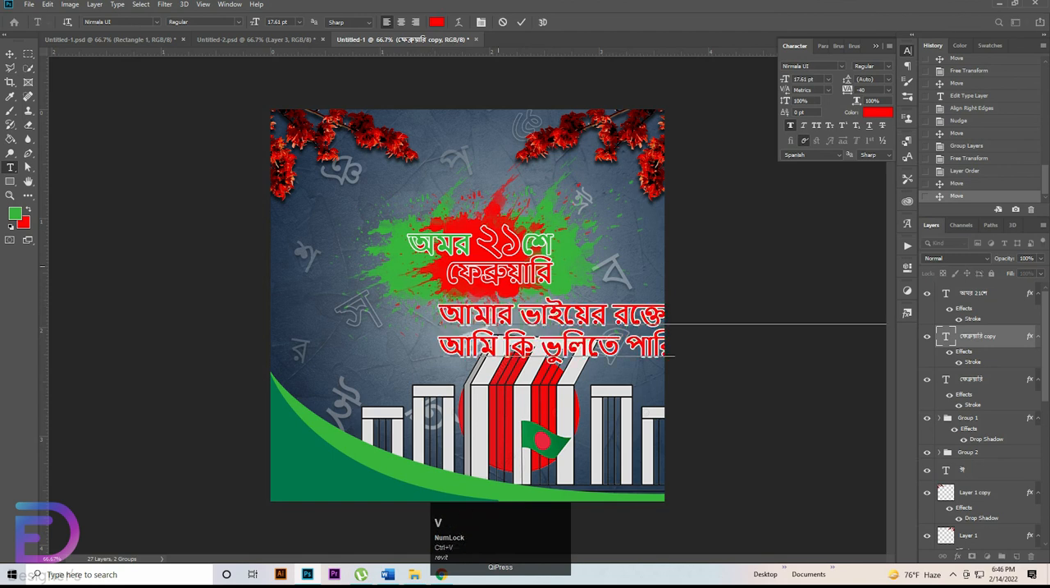
left_click(10, 53)
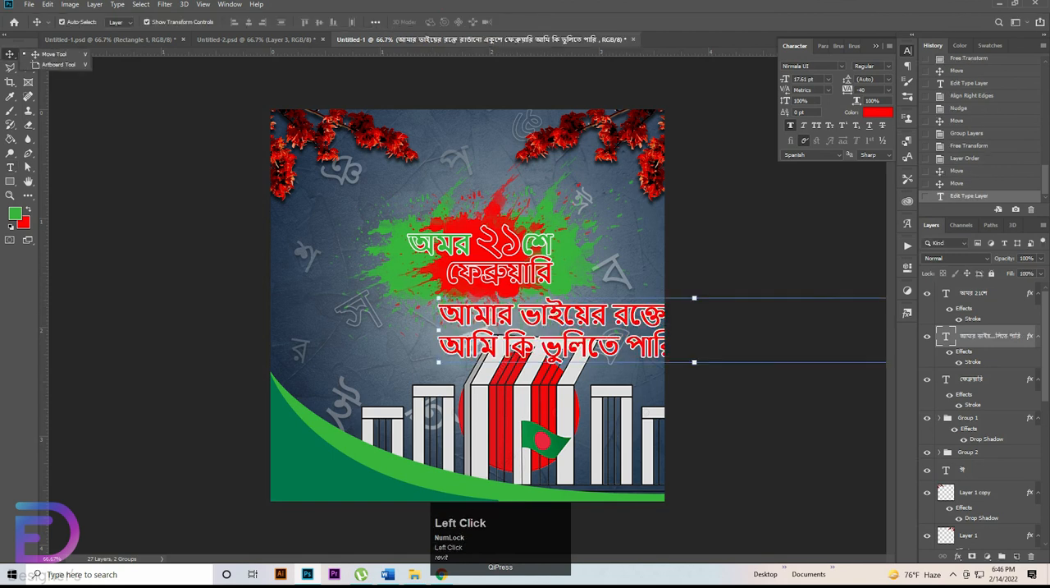
Step: Scale the two-line verse down to about 32% and place it beneath the heading
left_click_drag(508, 321, 375, 312)
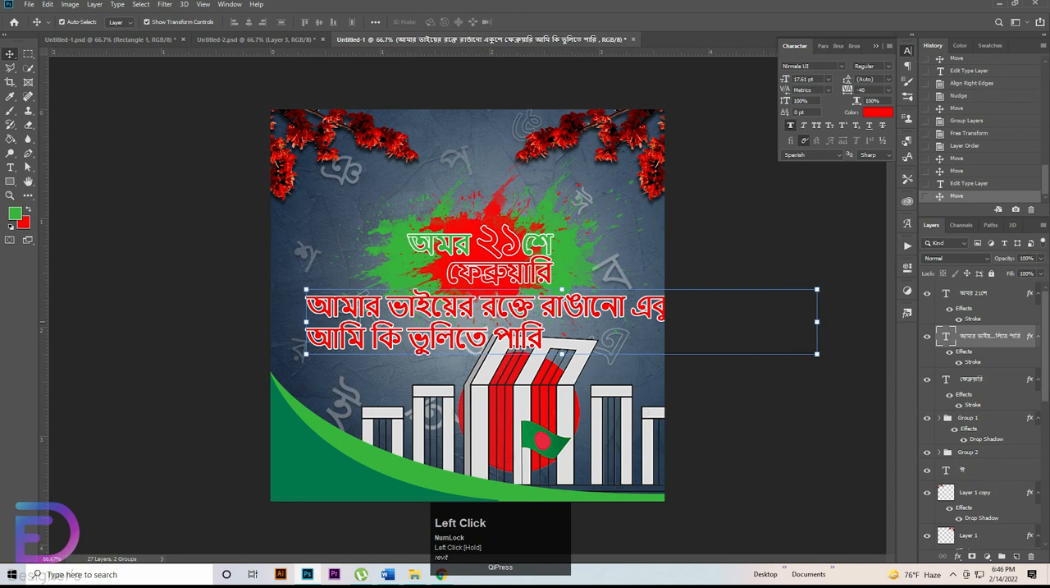
left_click_drag(817, 322, 470, 329)
left_click_drag(371, 327, 465, 312)
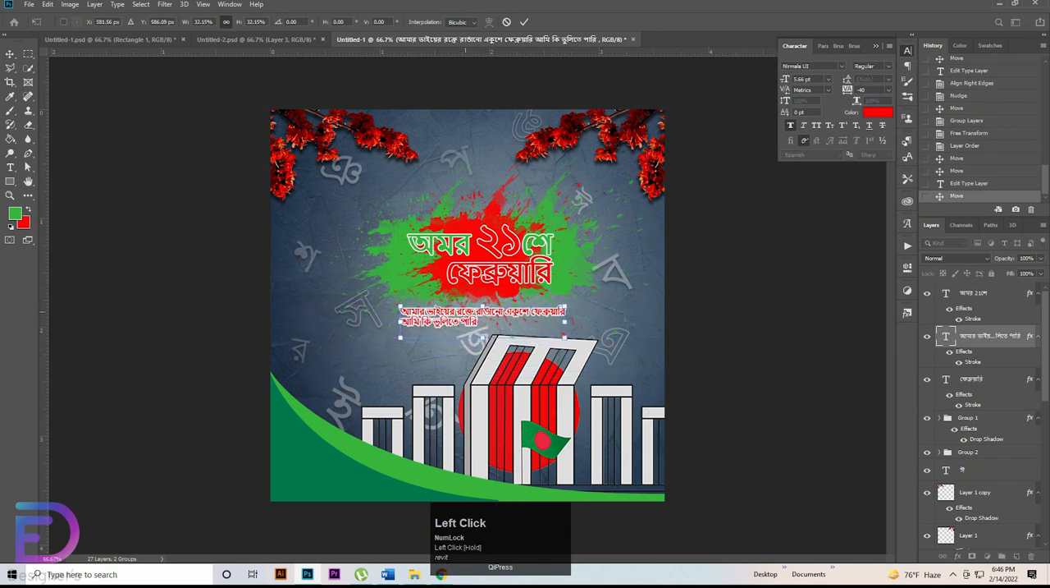
key("t")
left_click(10, 53)
key("t")
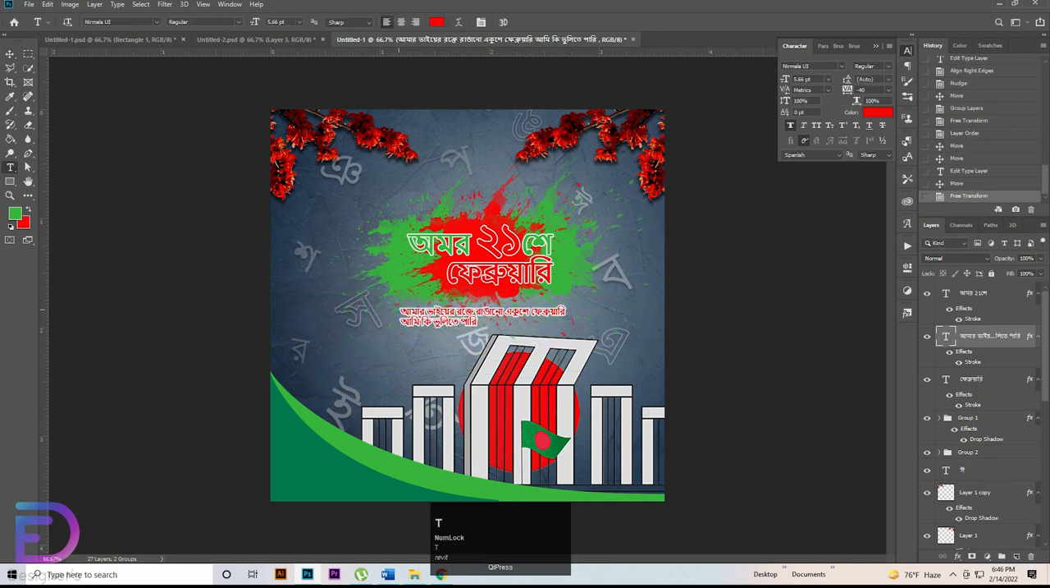
left_click_drag(400, 314, 567, 313)
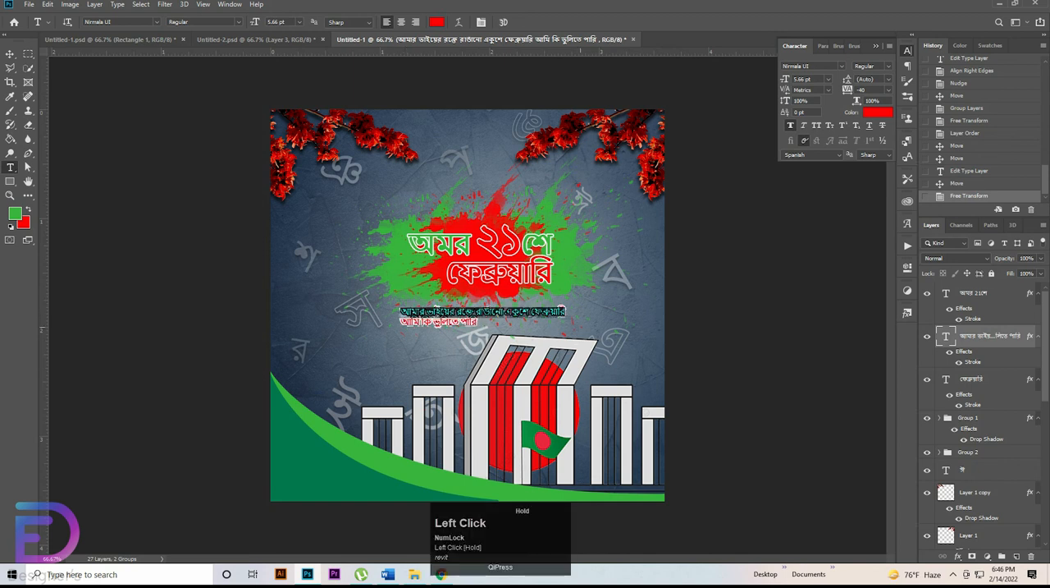
left_click(401, 21)
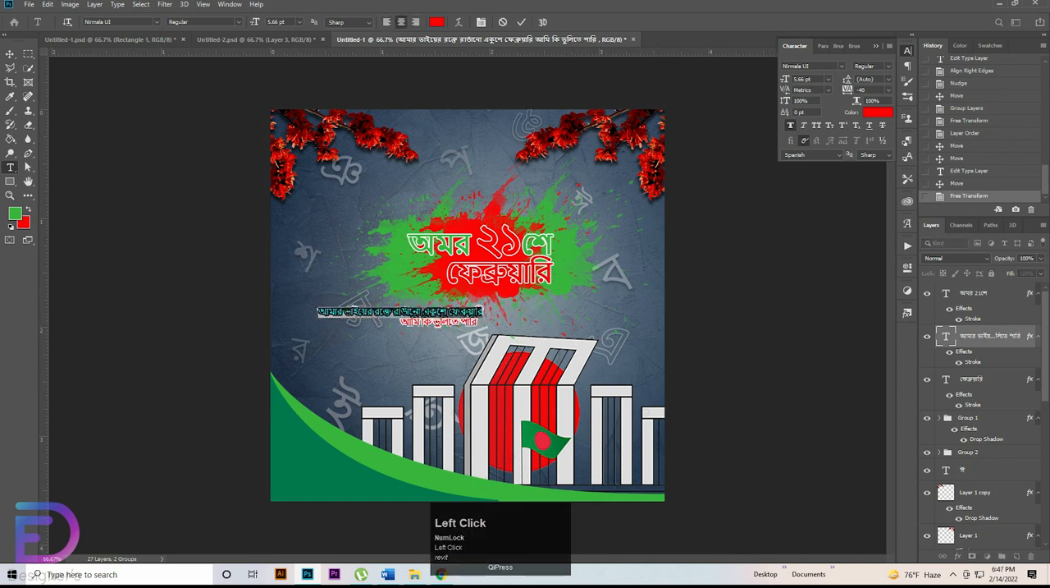
left_click(436, 22)
left_click(765, 315)
left_click(1009, 172)
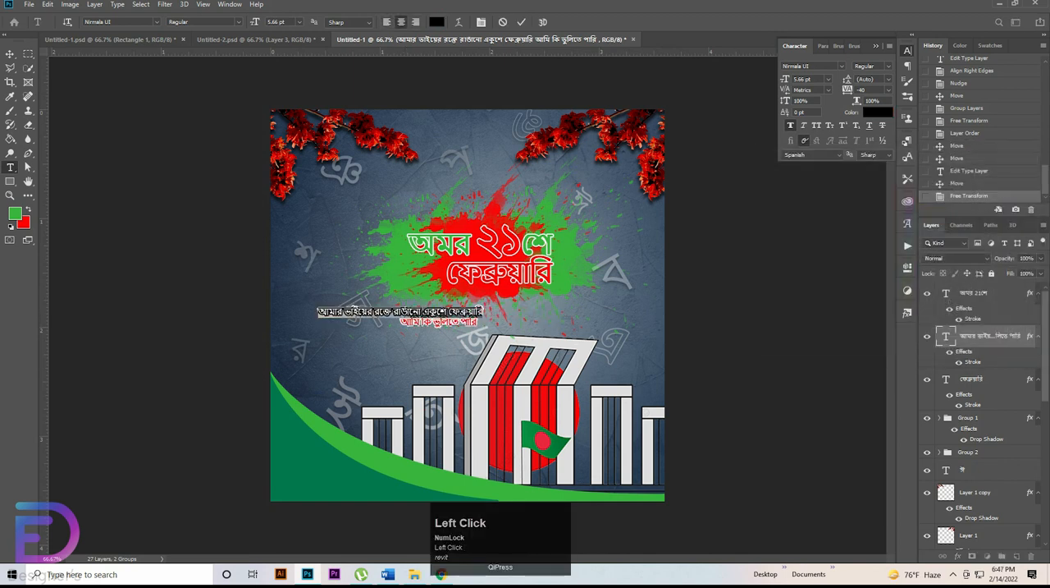
key("ctrl+z")
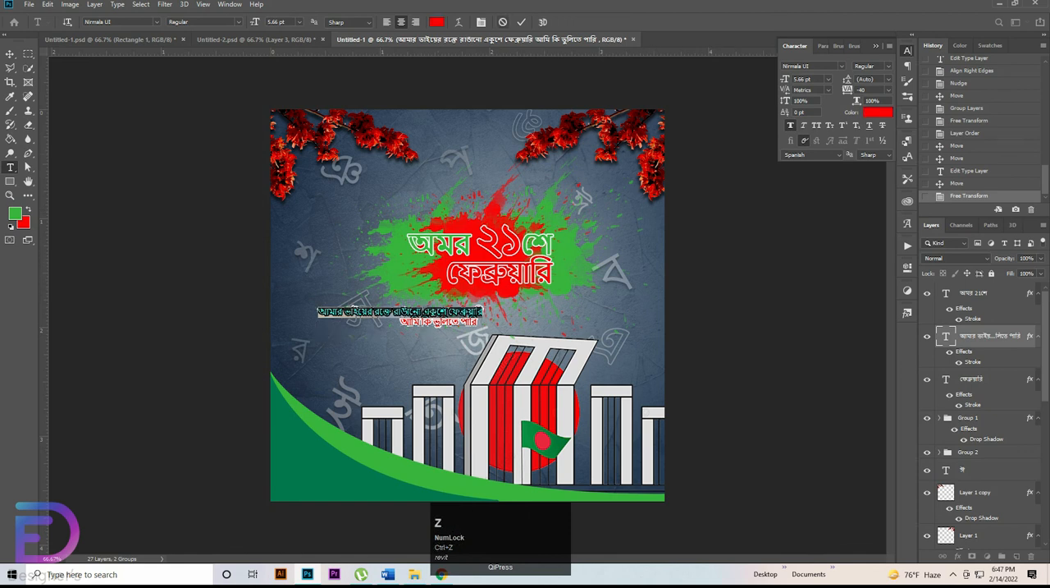
left_click(503, 22)
Step: Centre-align both verse lines and colour their text black
double_click(947, 336)
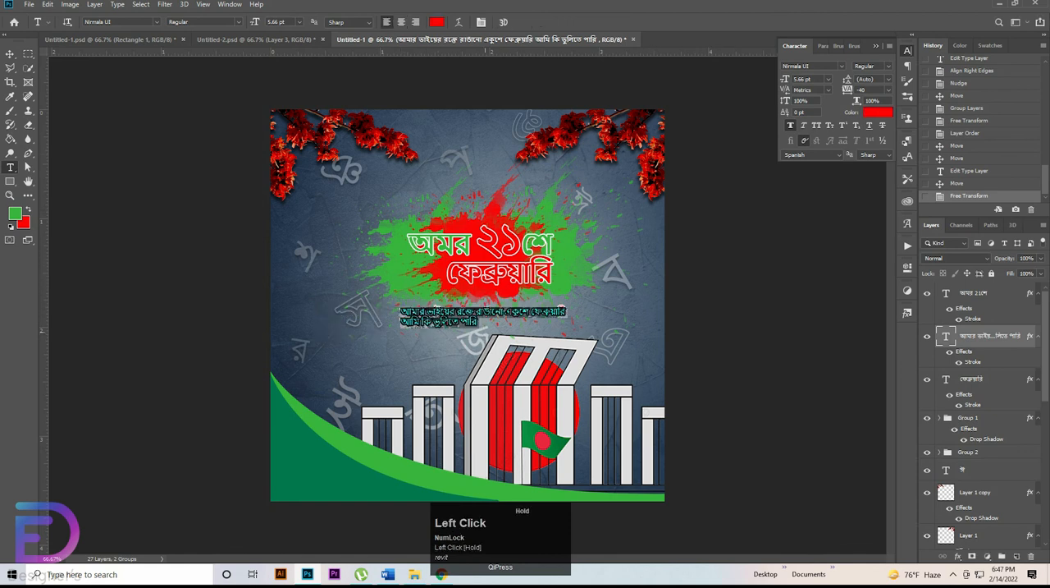
left_click(402, 22)
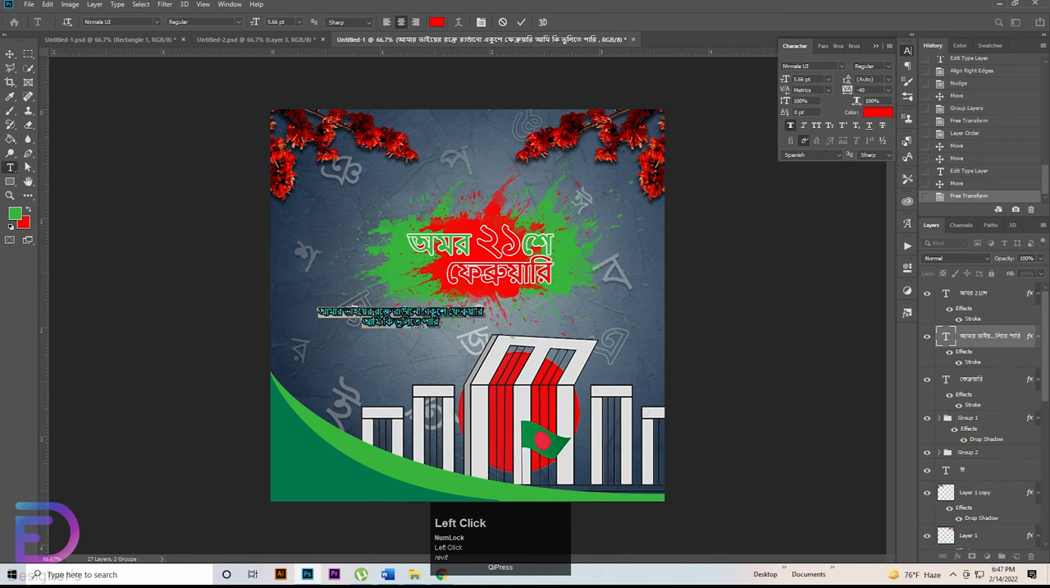
left_click(437, 22)
left_click_drag(768, 306, 760, 315)
left_click(1007, 173)
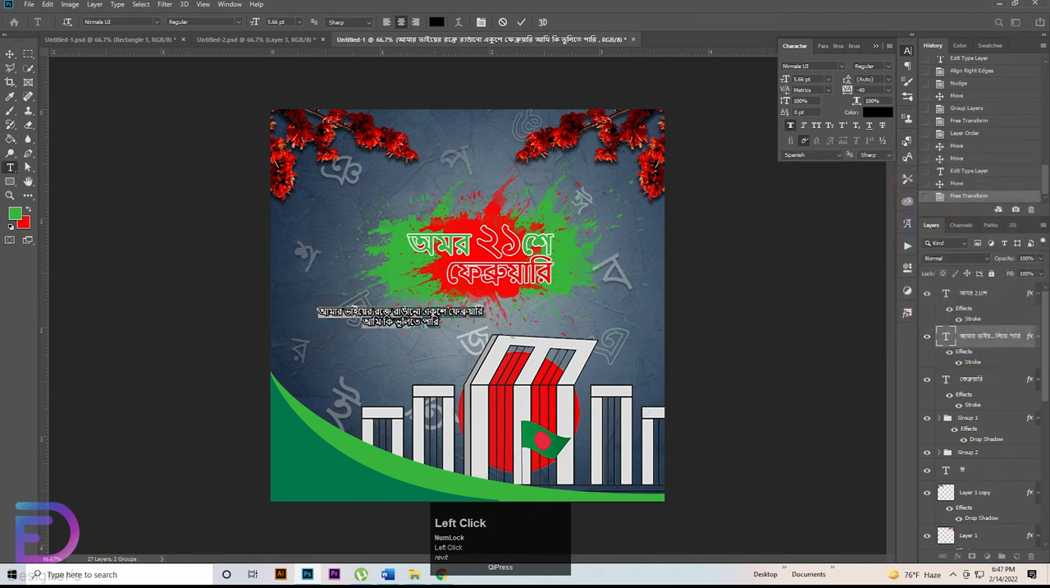
left_click(521, 23)
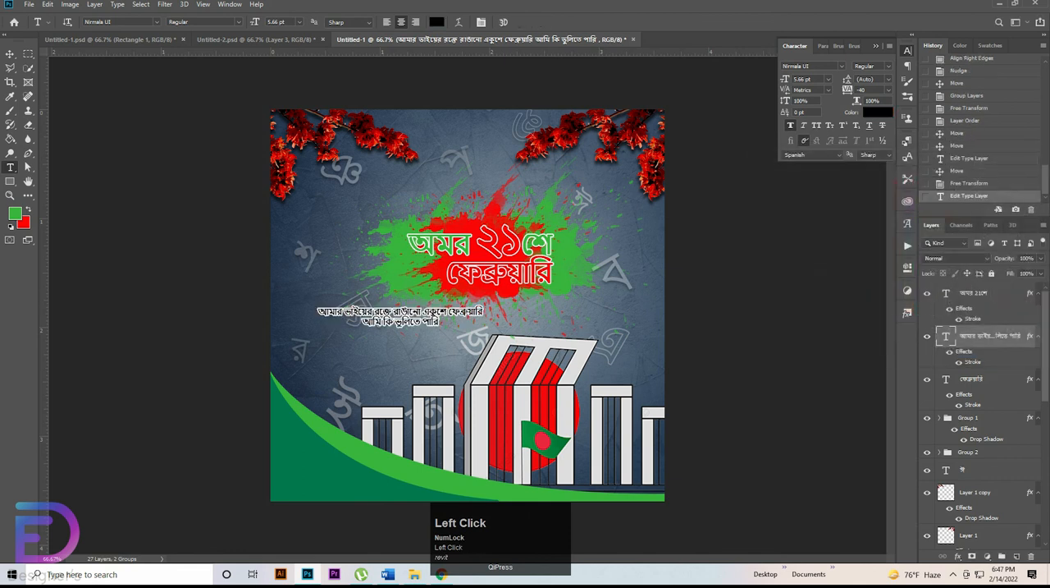
Step: Set the verse layer's white outside stroke to a size of 2 px
double_click(973, 362)
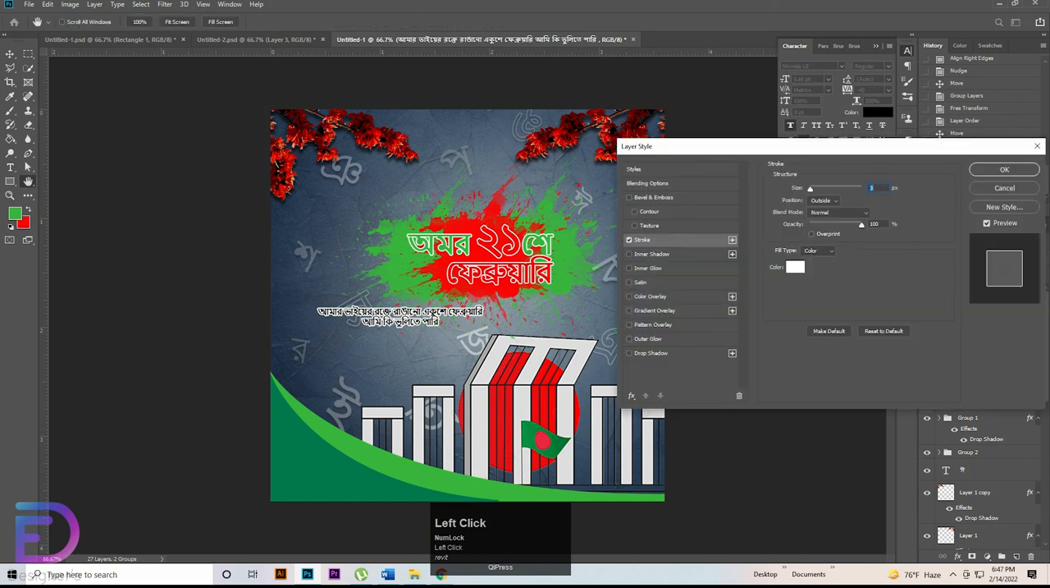
key("Down")
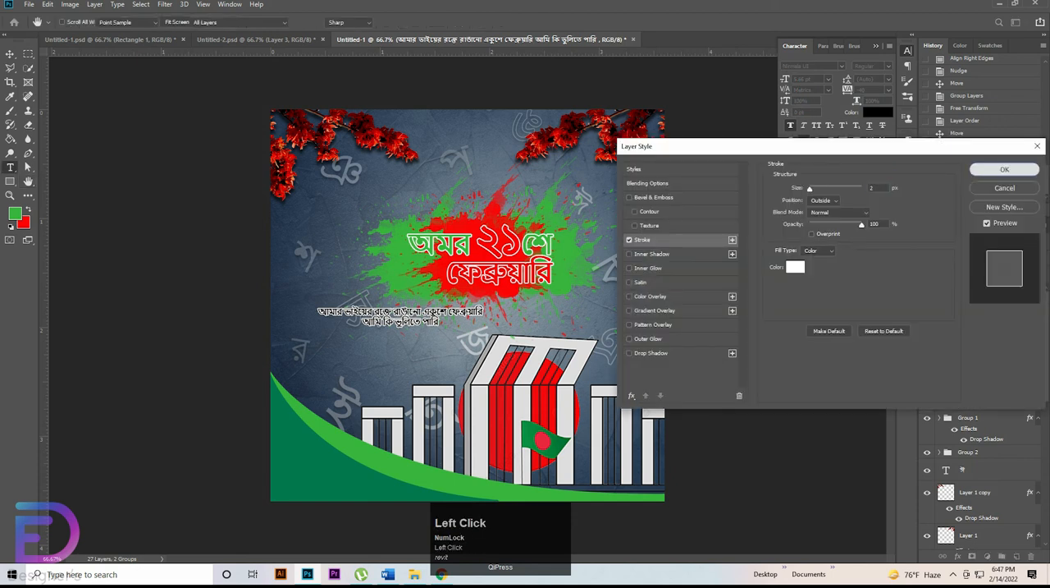
left_click(1004, 169)
Step: Enlarge the verse to about 161% and centre it beneath the heading, just above the monument
left_click(10, 53)
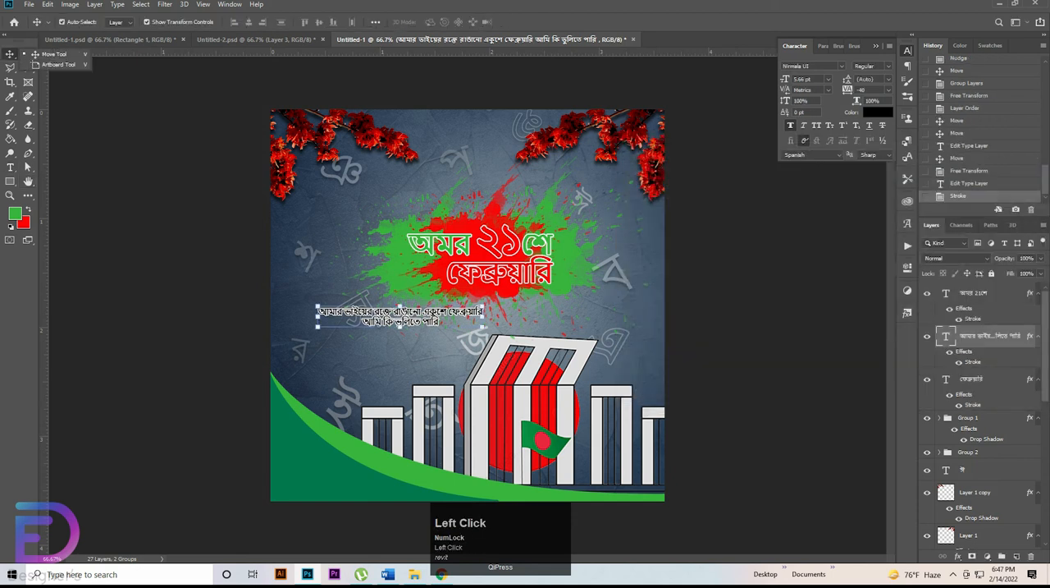
left_click_drag(484, 327, 595, 322)
left_click_drag(533, 312, 520, 290)
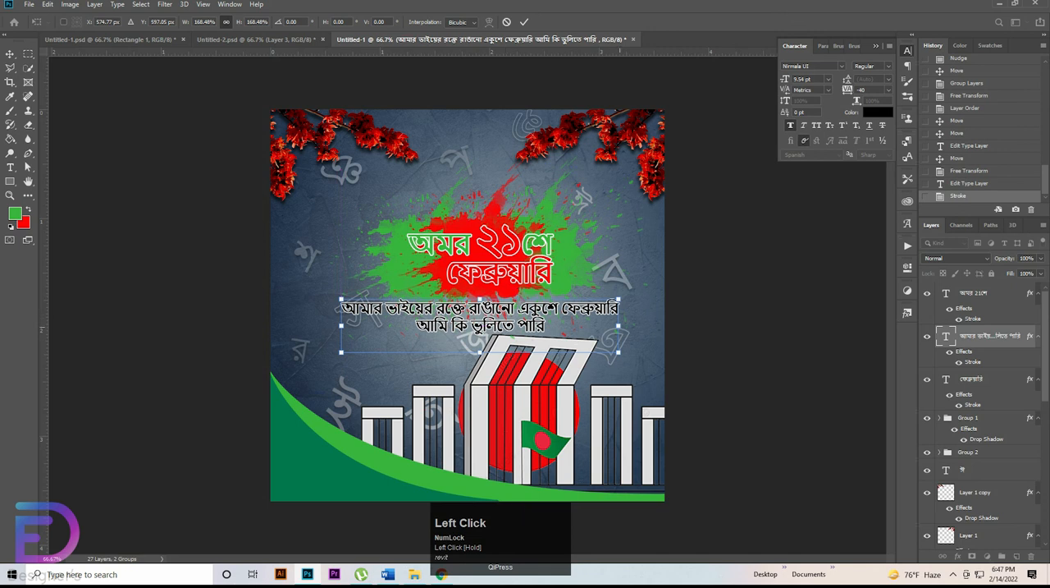
left_click_drag(616, 329, 602, 329)
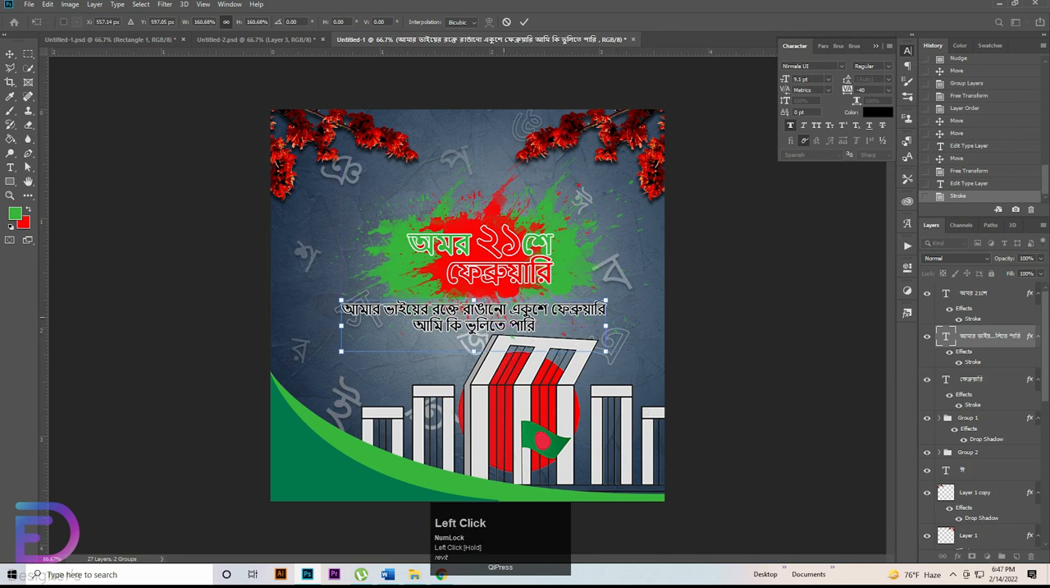
mouse_move(504, 317)
left_mouse_down()
mouse_move(518, 294)
mouse_move(507, 315)
left_mouse_up()
left_click(525, 22)
Step: Place the verse layer beneath the ফেব্রুয়ারি layer in the layer order
left_click(501, 272)
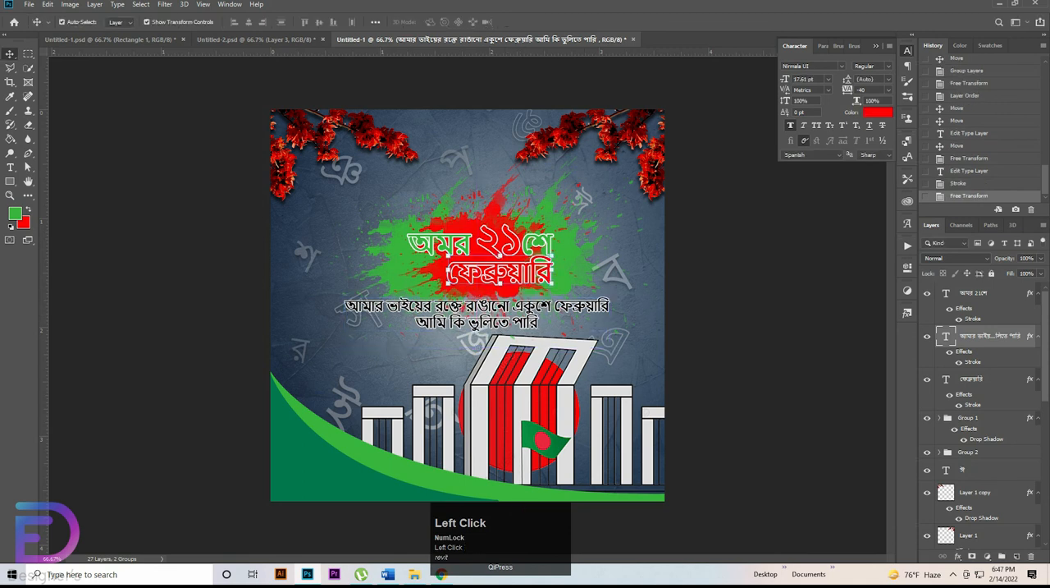
left_click(499, 243)
scroll(499, 243, "up", 1)
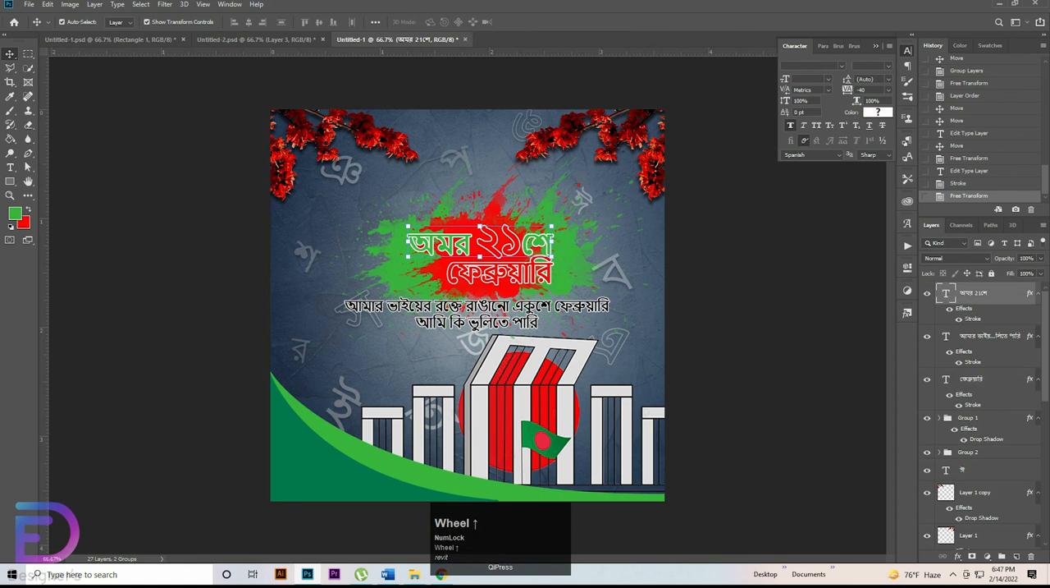
left_click_drag(990, 336, 989, 408)
Step: Nudge both heading lines together slightly down on the splash, closer to the verse
left_click(985, 293)
left_click(985, 335, "shift")
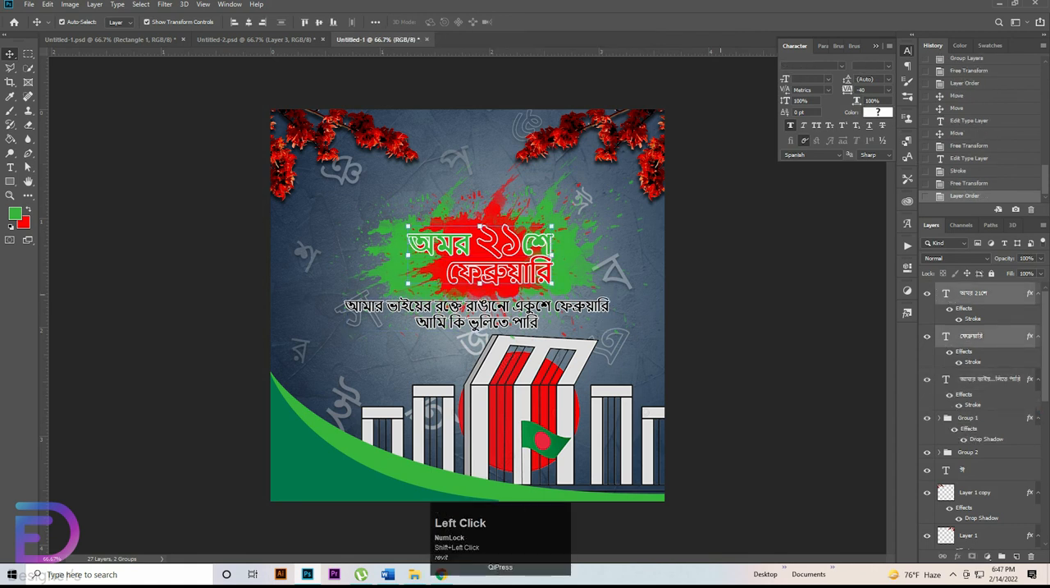
key("shift+Down")
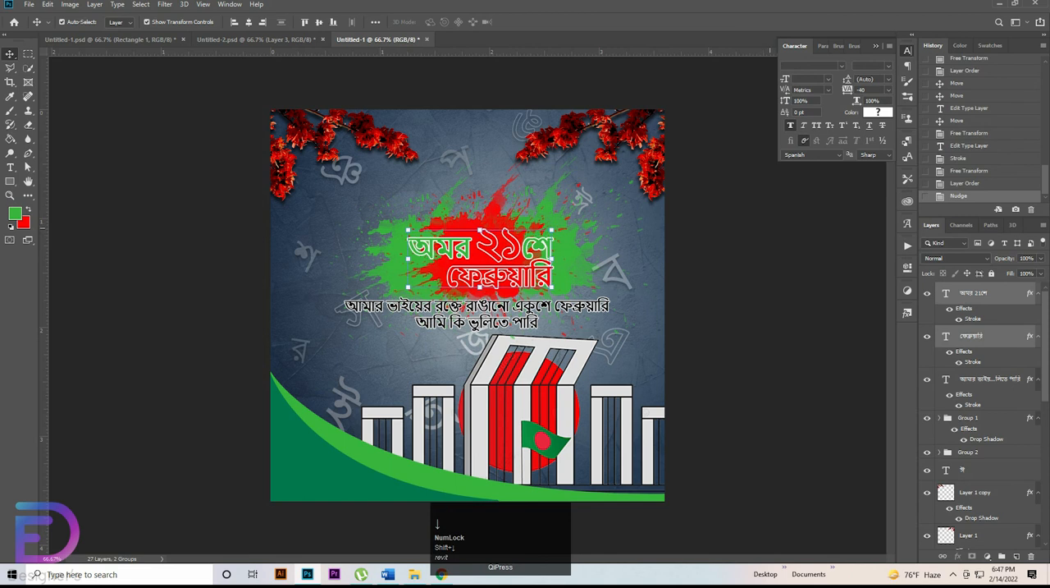
left_click(755, 328)
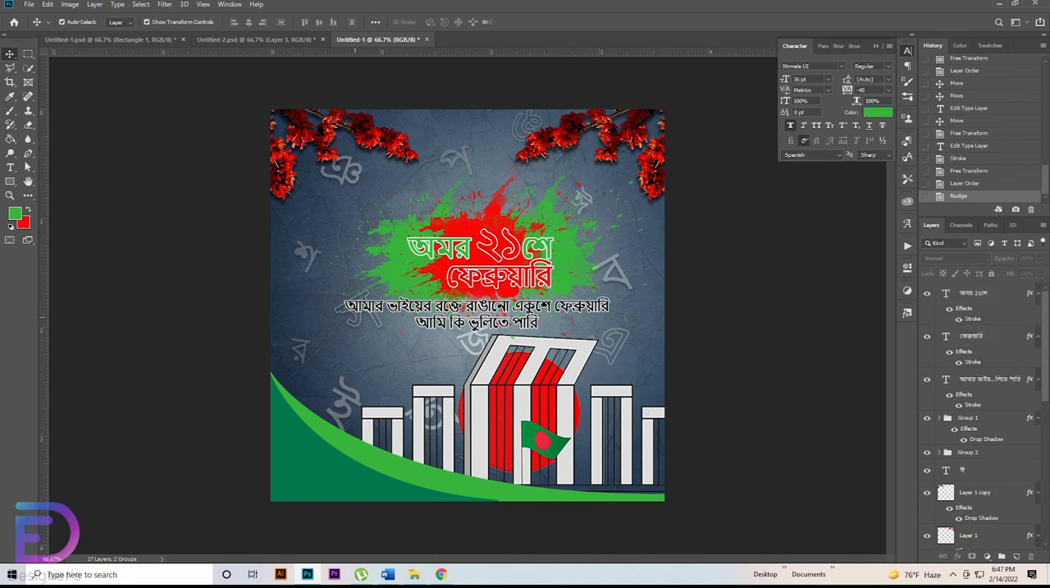
Step: Move the faint letter স down clear of the verse and the faint letter জ slightly down beside the monument
left_click(359, 309)
left_click(315, 320)
left_click(337, 311)
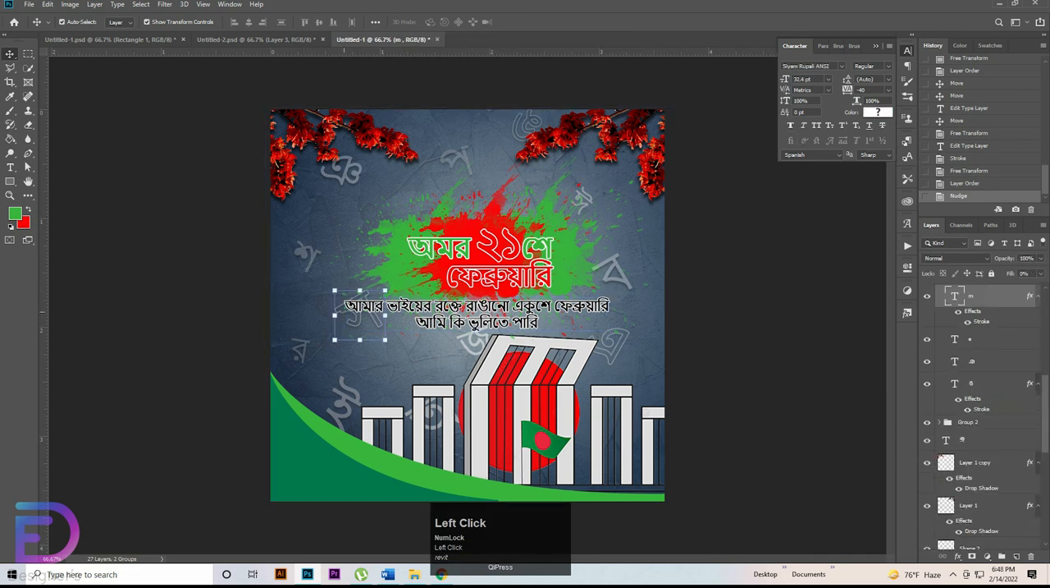
left_click_drag(334, 310, 340, 331)
left_click_drag(477, 342, 472, 359)
left_click_drag(473, 355, 475, 354)
left_click(722, 316)
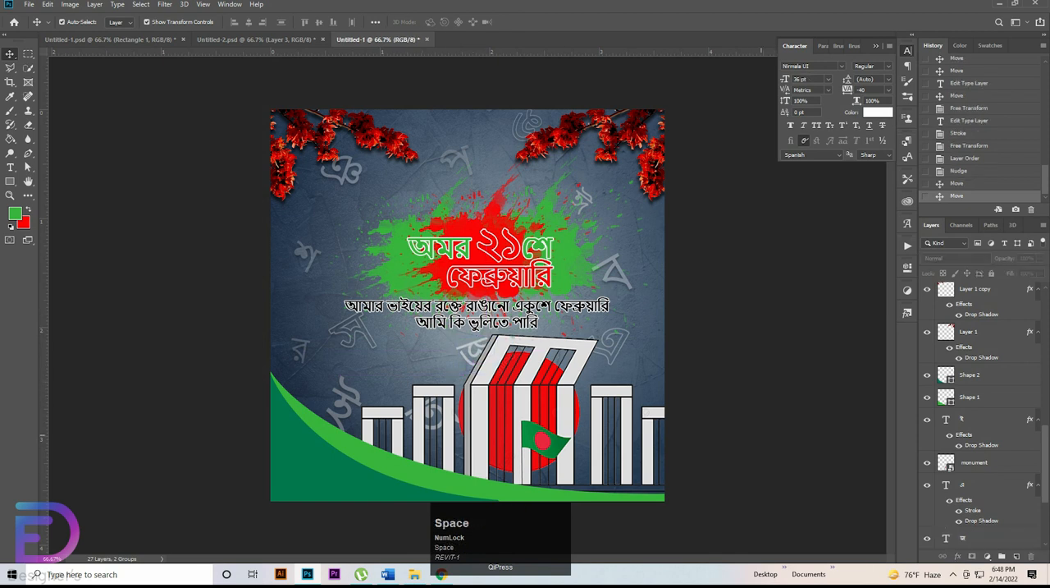
Step: Group the two heading line layers and the verse layer
key("ctrl+space")
mouse_move(597, 366)
left_mouse_down()
mouse_move(551, 365)
mouse_move(590, 365)
left_mouse_up()
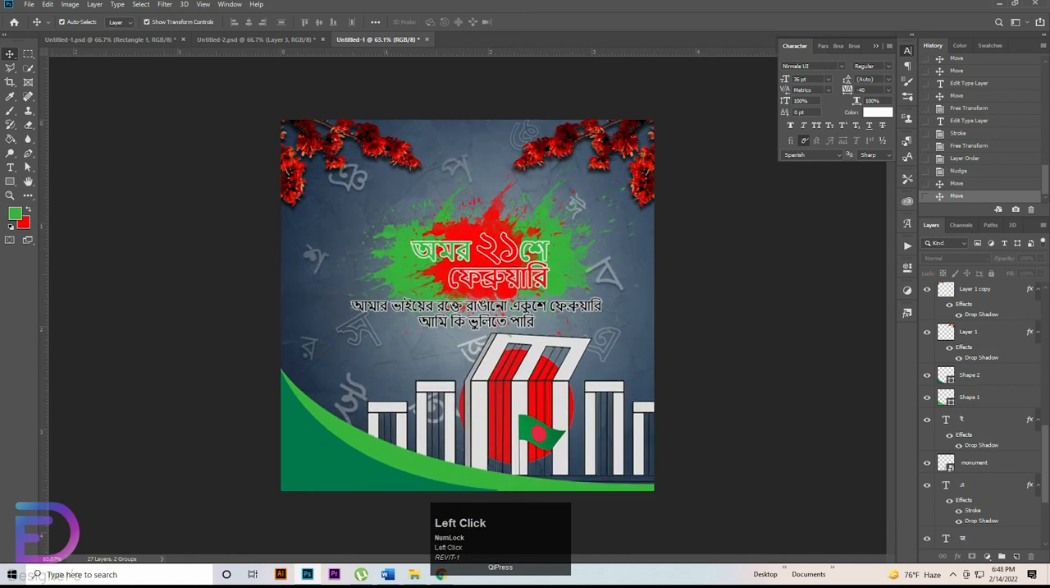
scroll(981, 410, "up", 5)
left_click(940, 417)
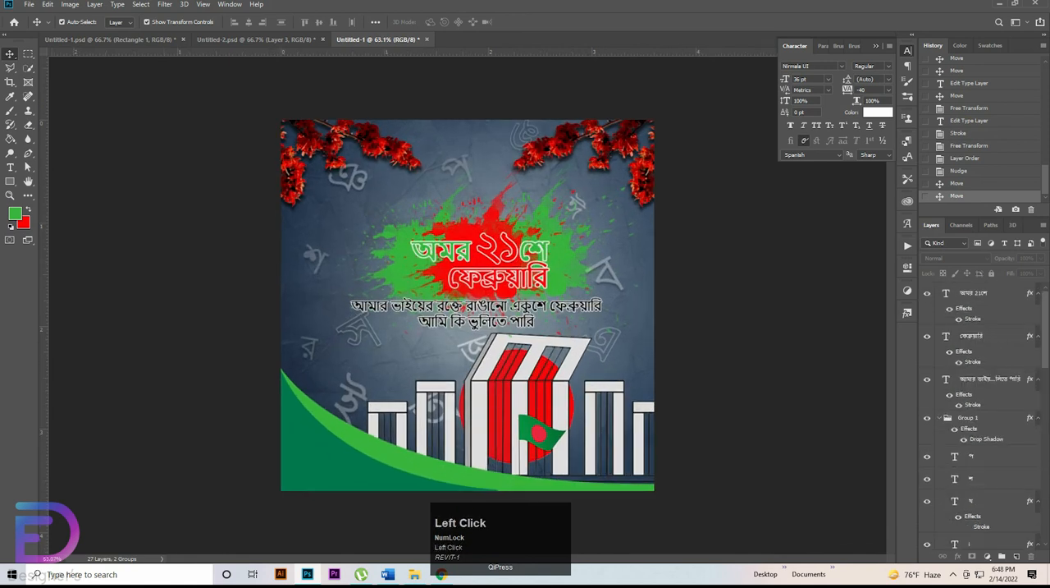
left_click(991, 379)
left_click(975, 293, "shift")
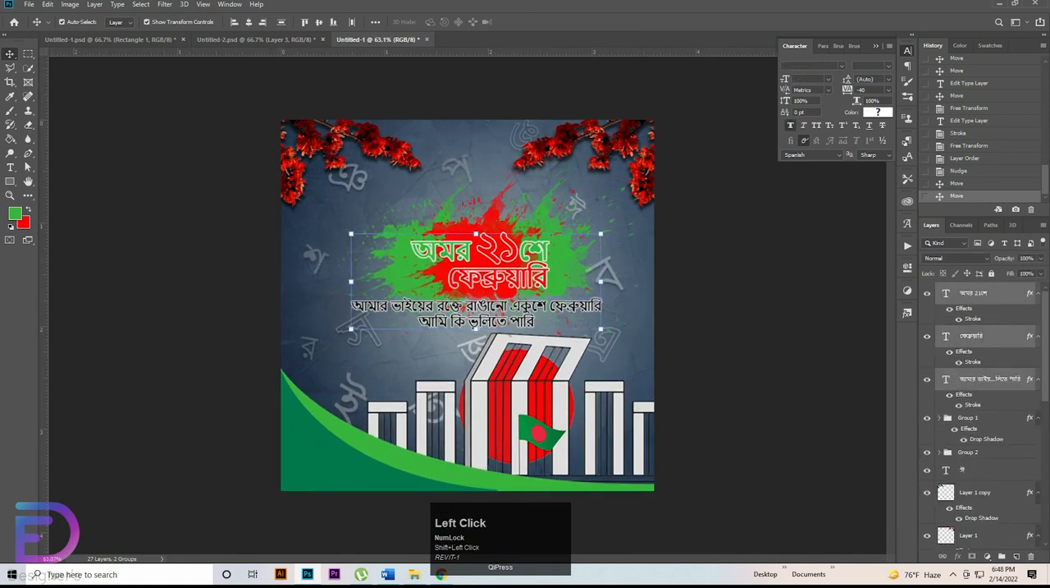
key("ctrl+g")
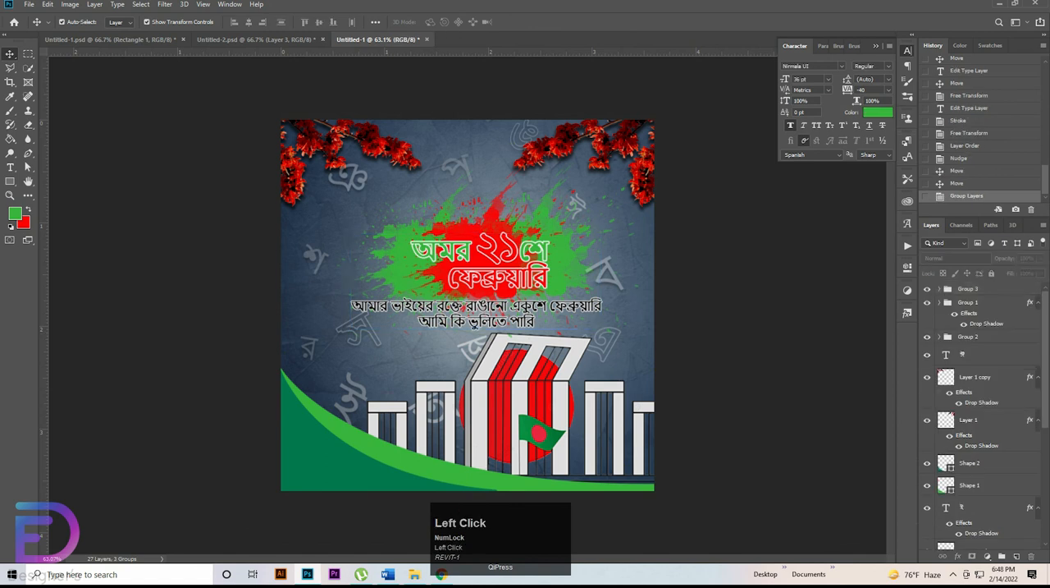
Step: Group all the layers and groups of the design into a single group
left_click(968, 289)
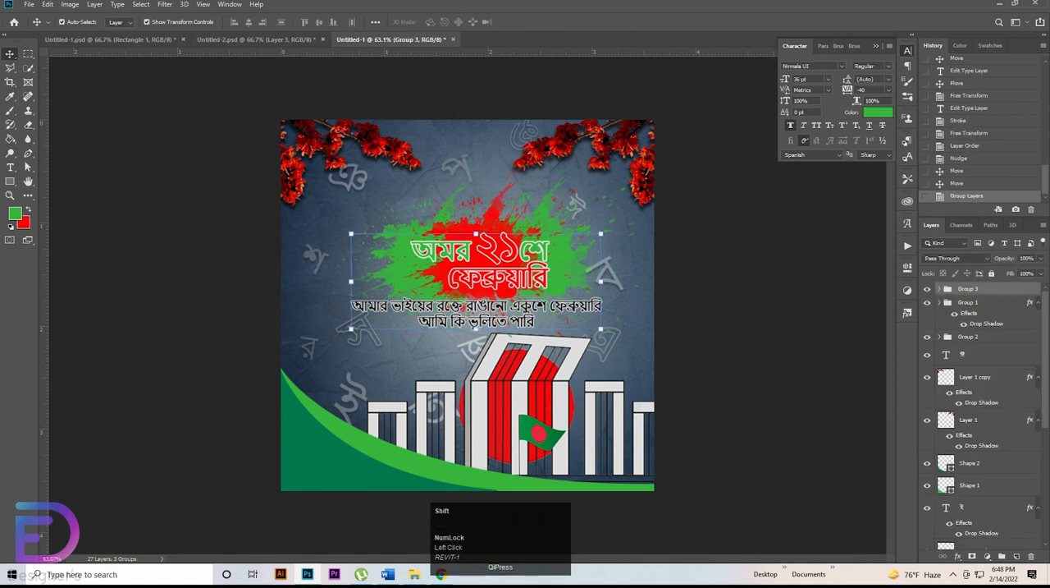
scroll(976, 410, "down", 5)
left_click(968, 517, "shift")
key("ctrl+g")
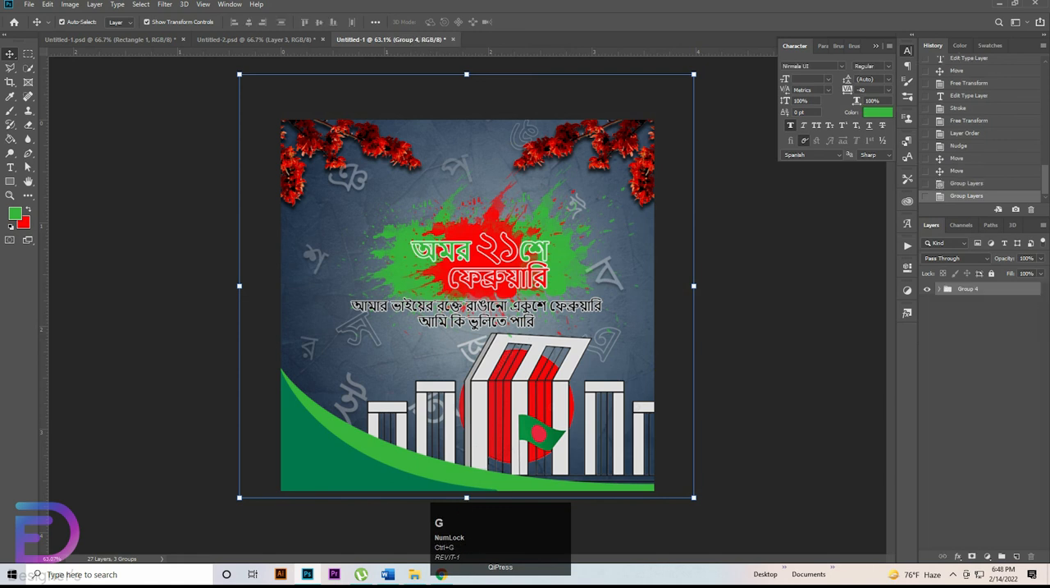
Step: Save the finished design as a JPEG named Untitled-1.jpg in the Downloads folder, accepting the JPEG options
left_click(969, 517)
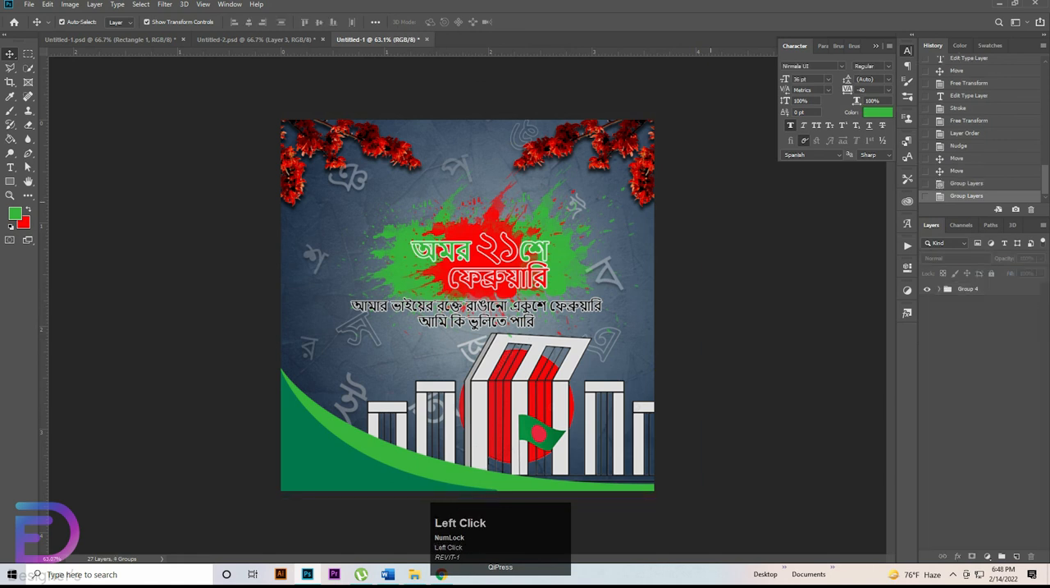
key("ctrl+shift+s")
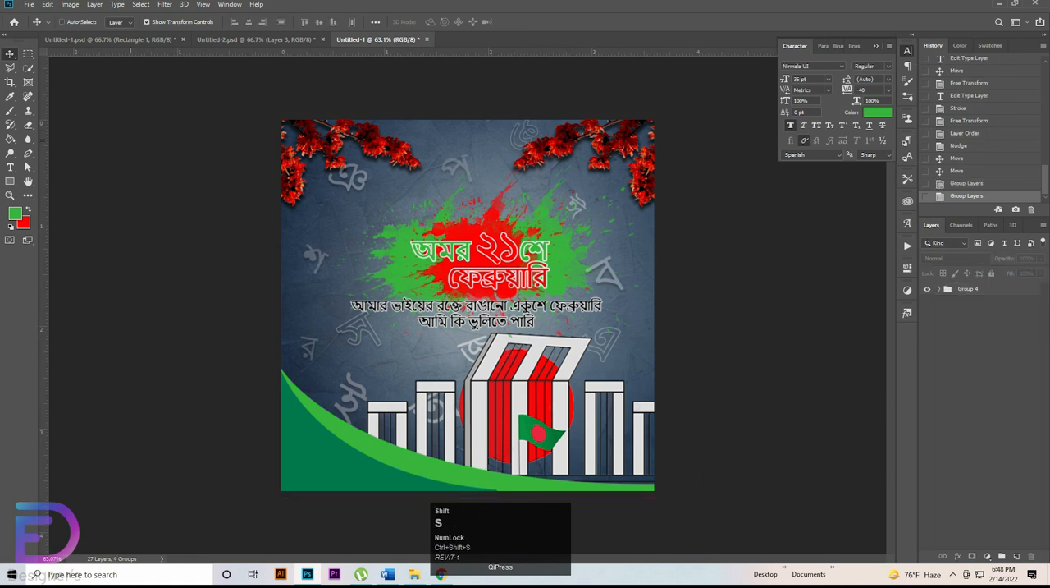
left_click(148, 402)
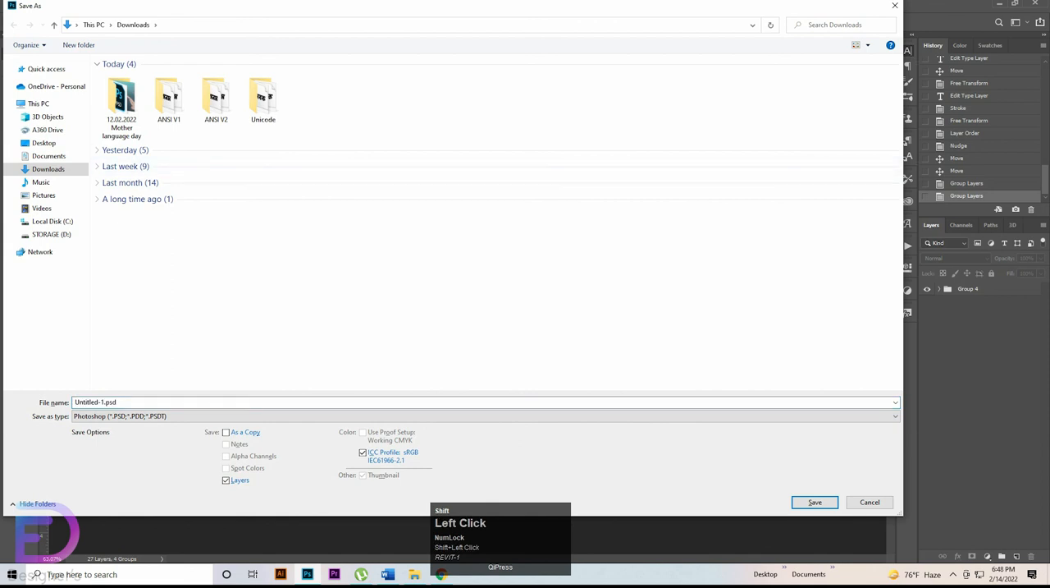
double_click(98, 402)
left_click(148, 416)
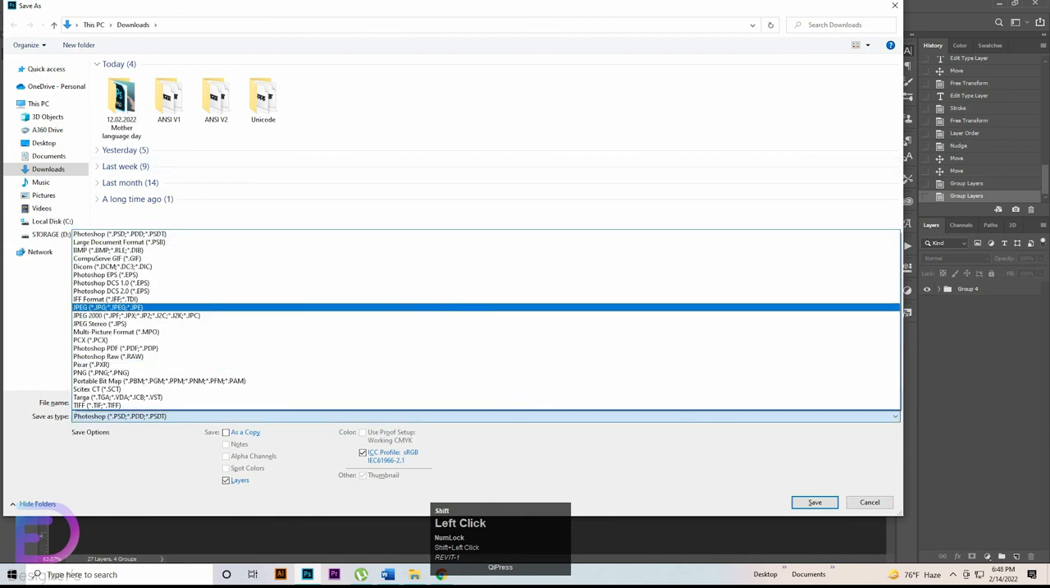
left_click(106, 307)
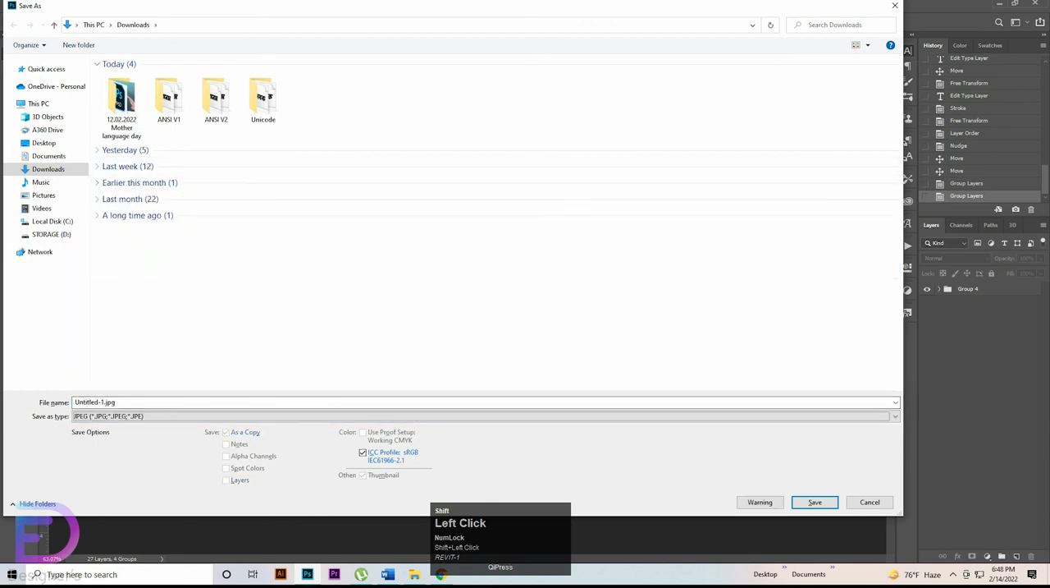
key("Return")
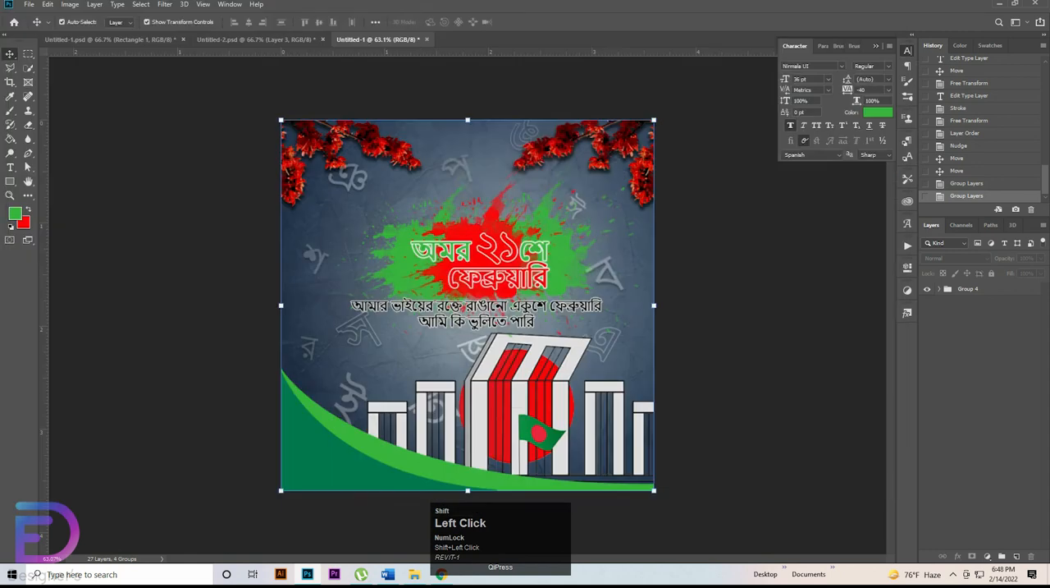
key("Return")
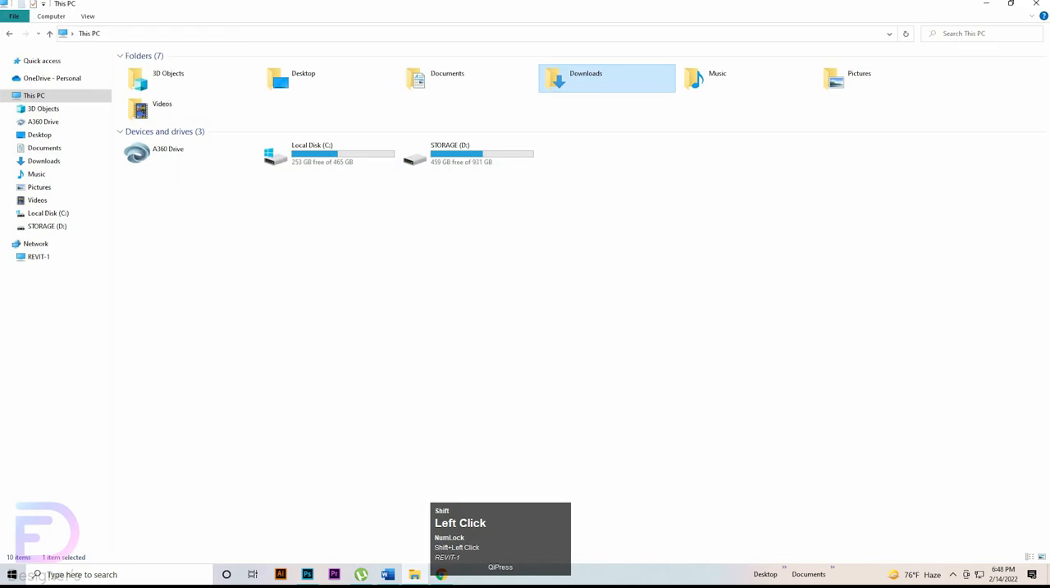
Step: Open the exported Untitled-1.jpg from the Downloads folder in File Explorer to view the finished design
double_click(586, 78)
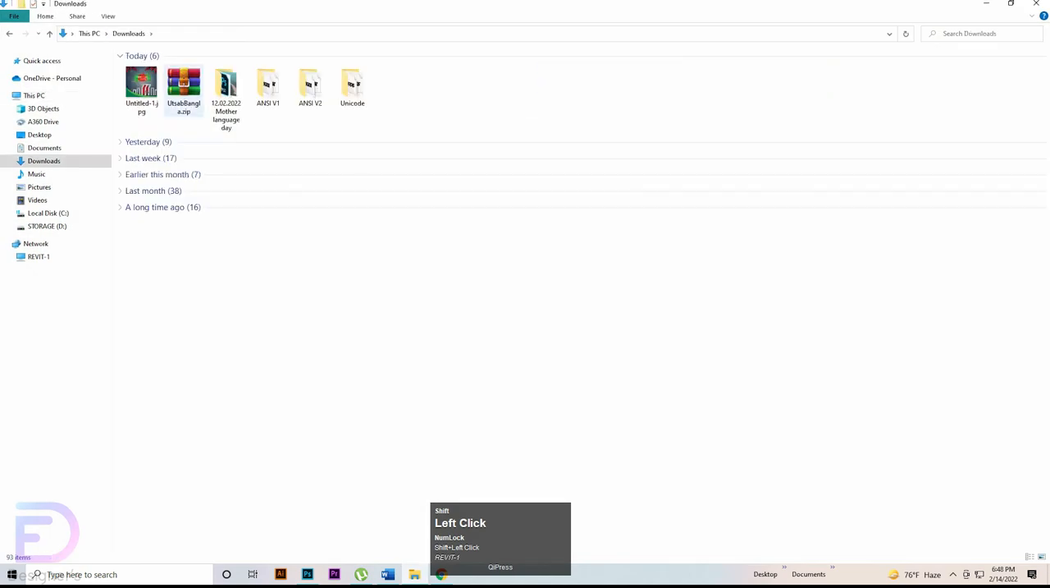
double_click(142, 89)
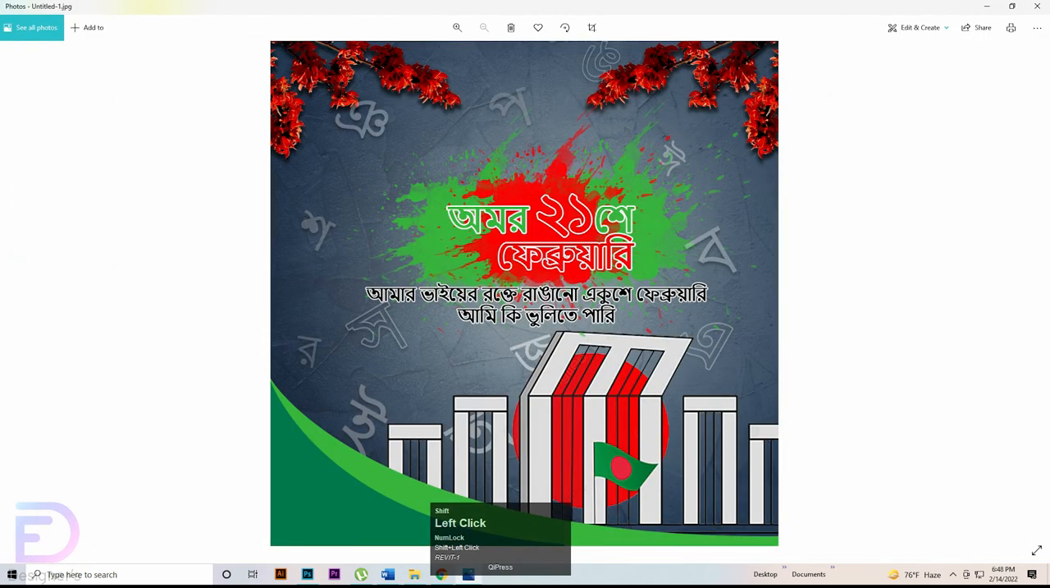